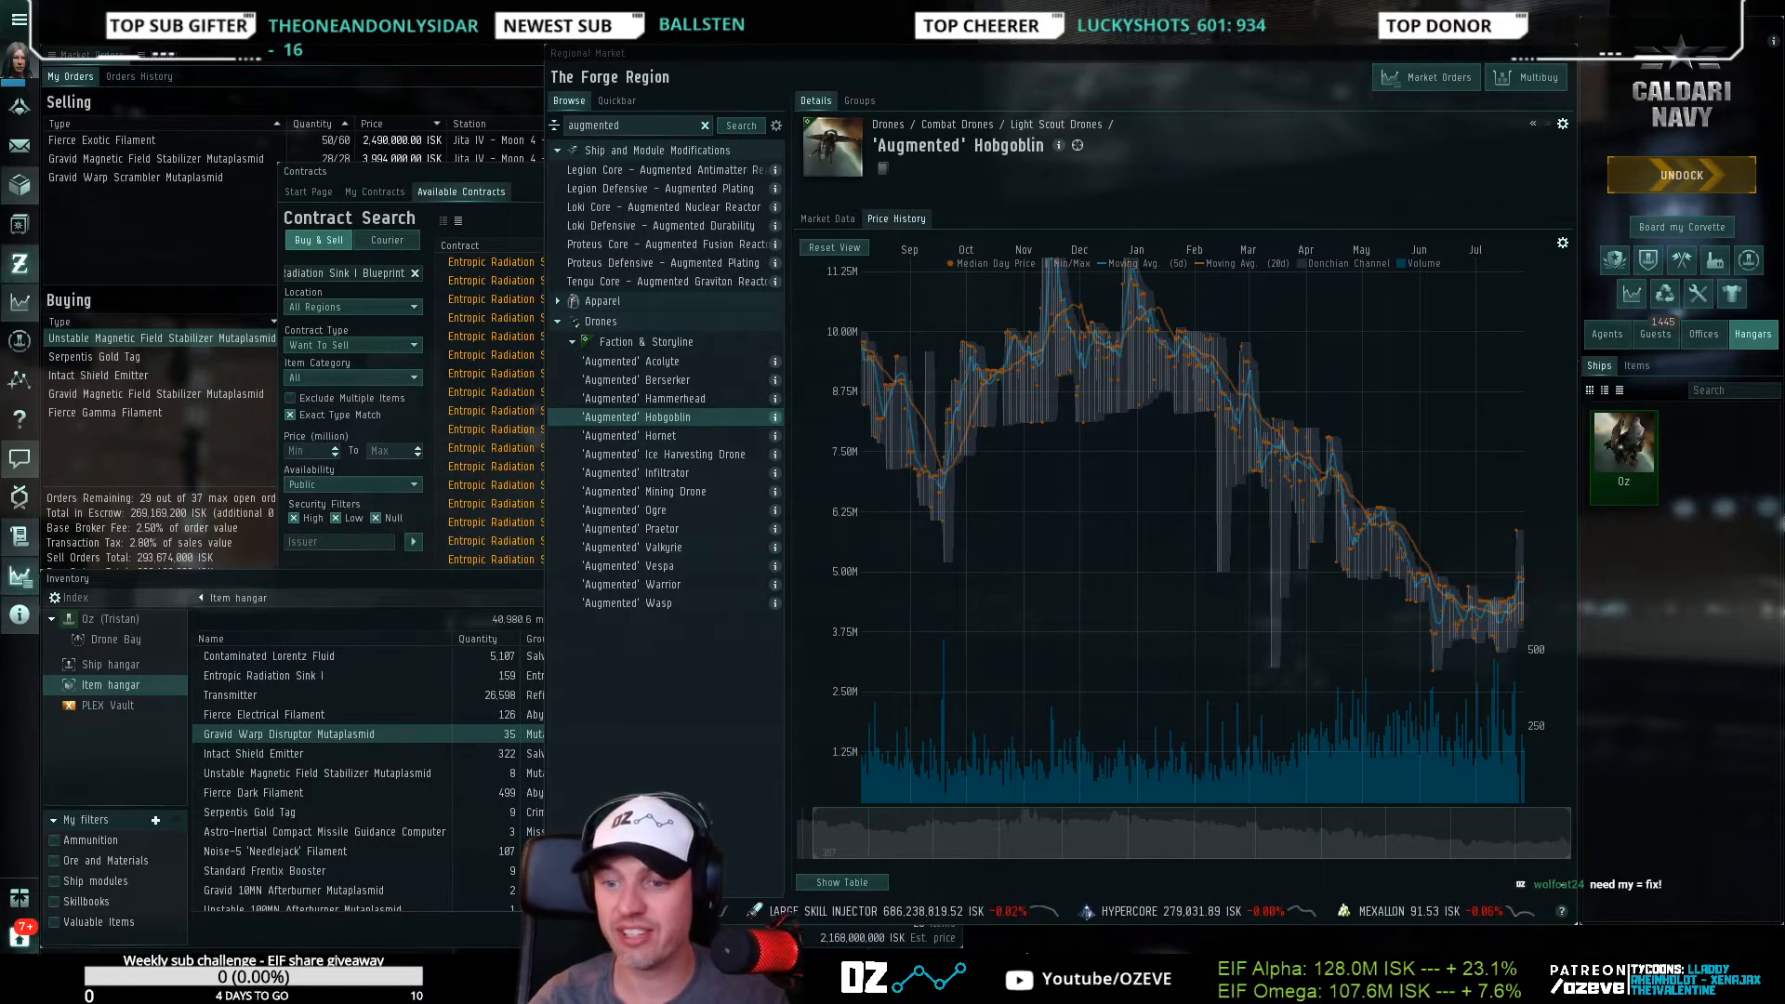
Switch to the EIF Master spreadsheet in Google Sheets and go to the ALPHA fund section of the dashboard
key("alt+Tab")
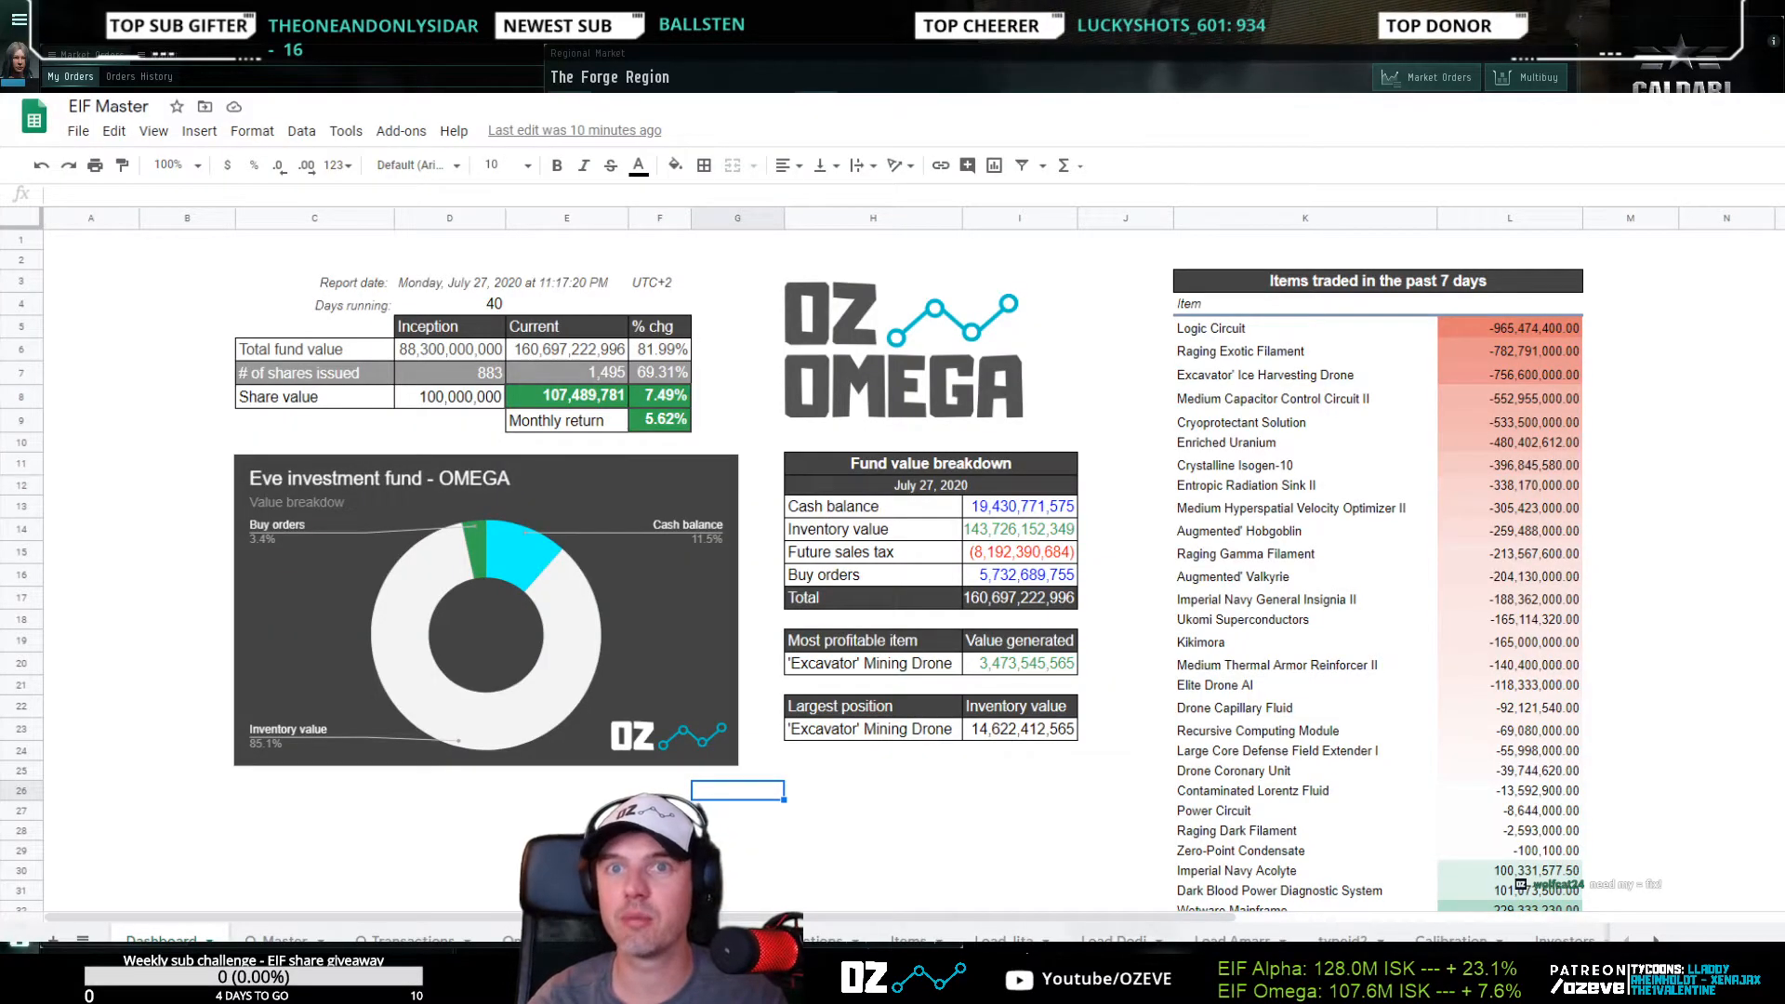
left_click(937, 796)
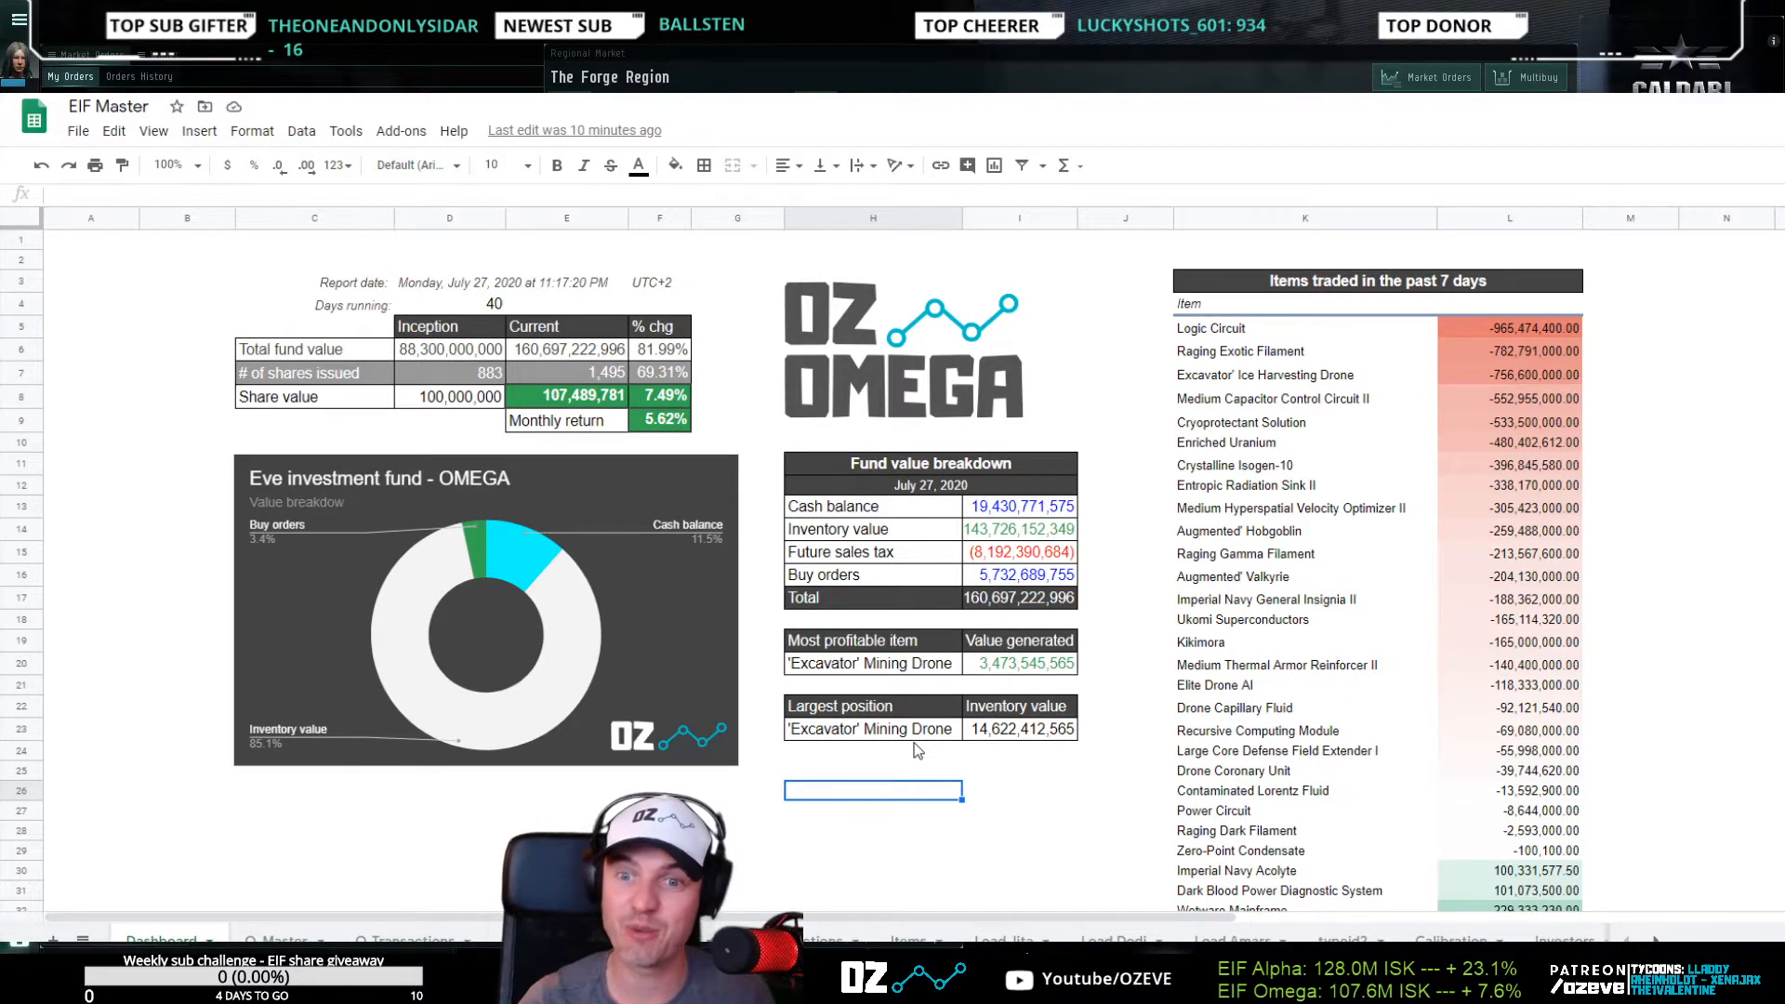
left_click(764, 581)
left_click(850, 792)
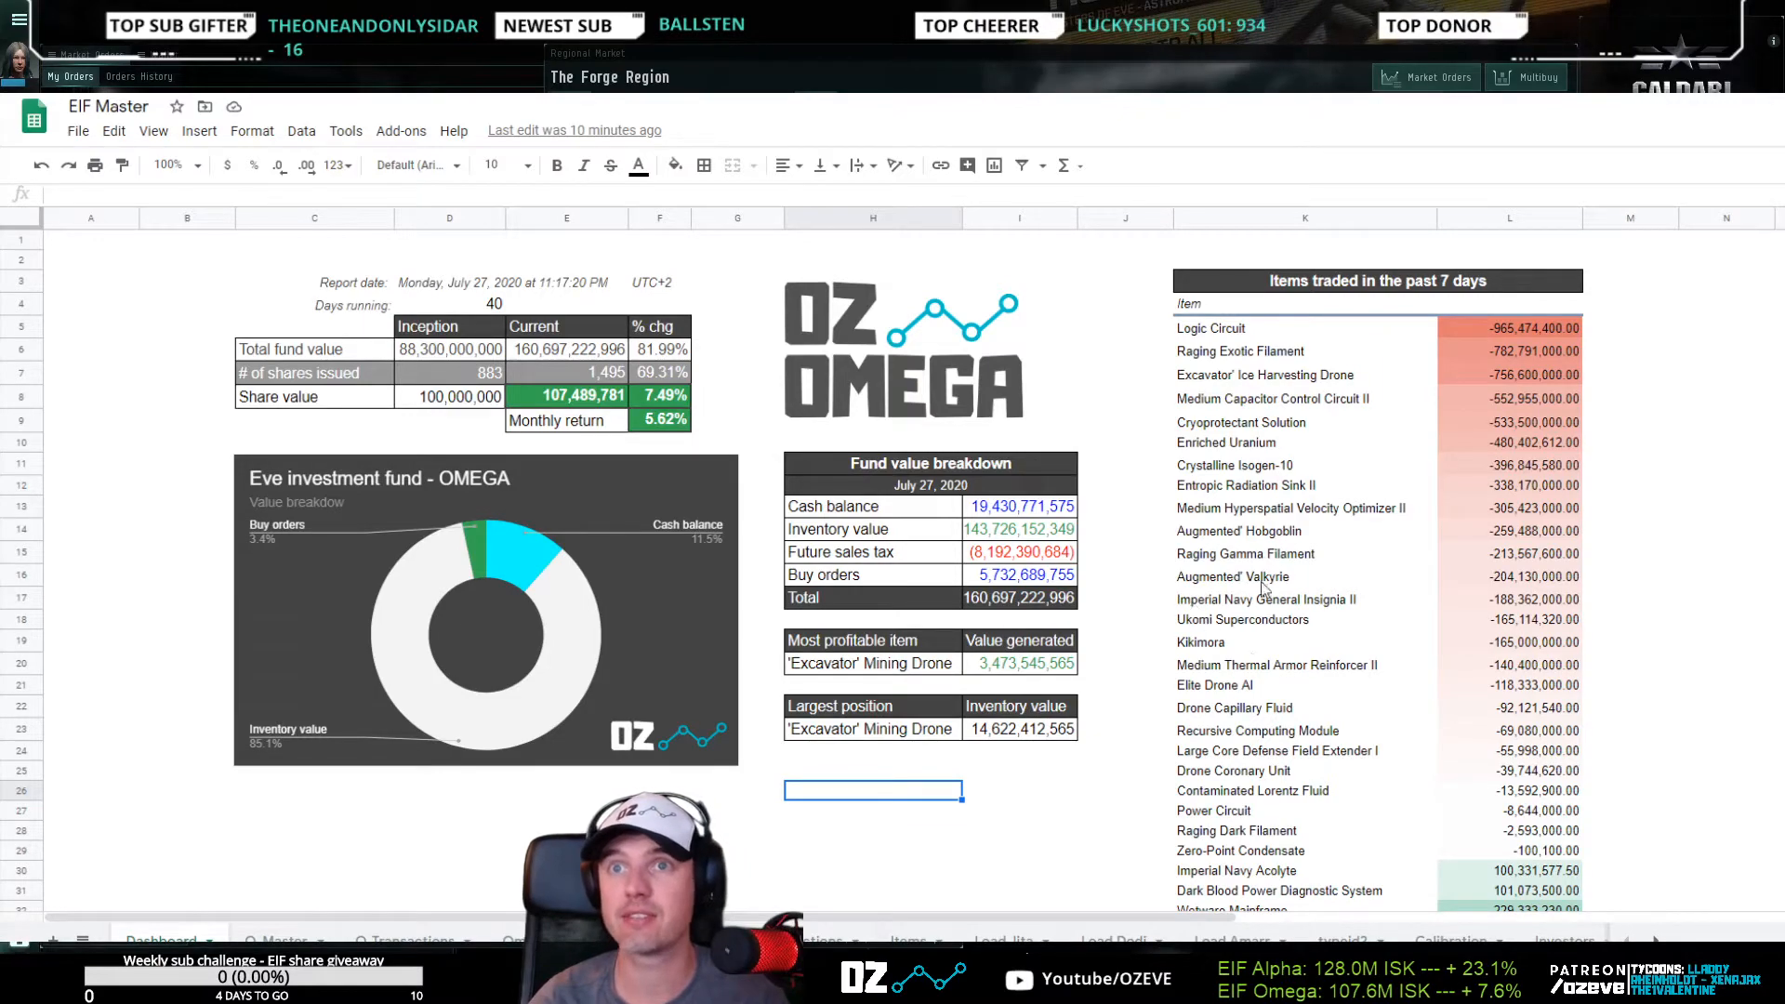
scroll(1028, 757, "down", 7)
scroll(1032, 749, "down", 2)
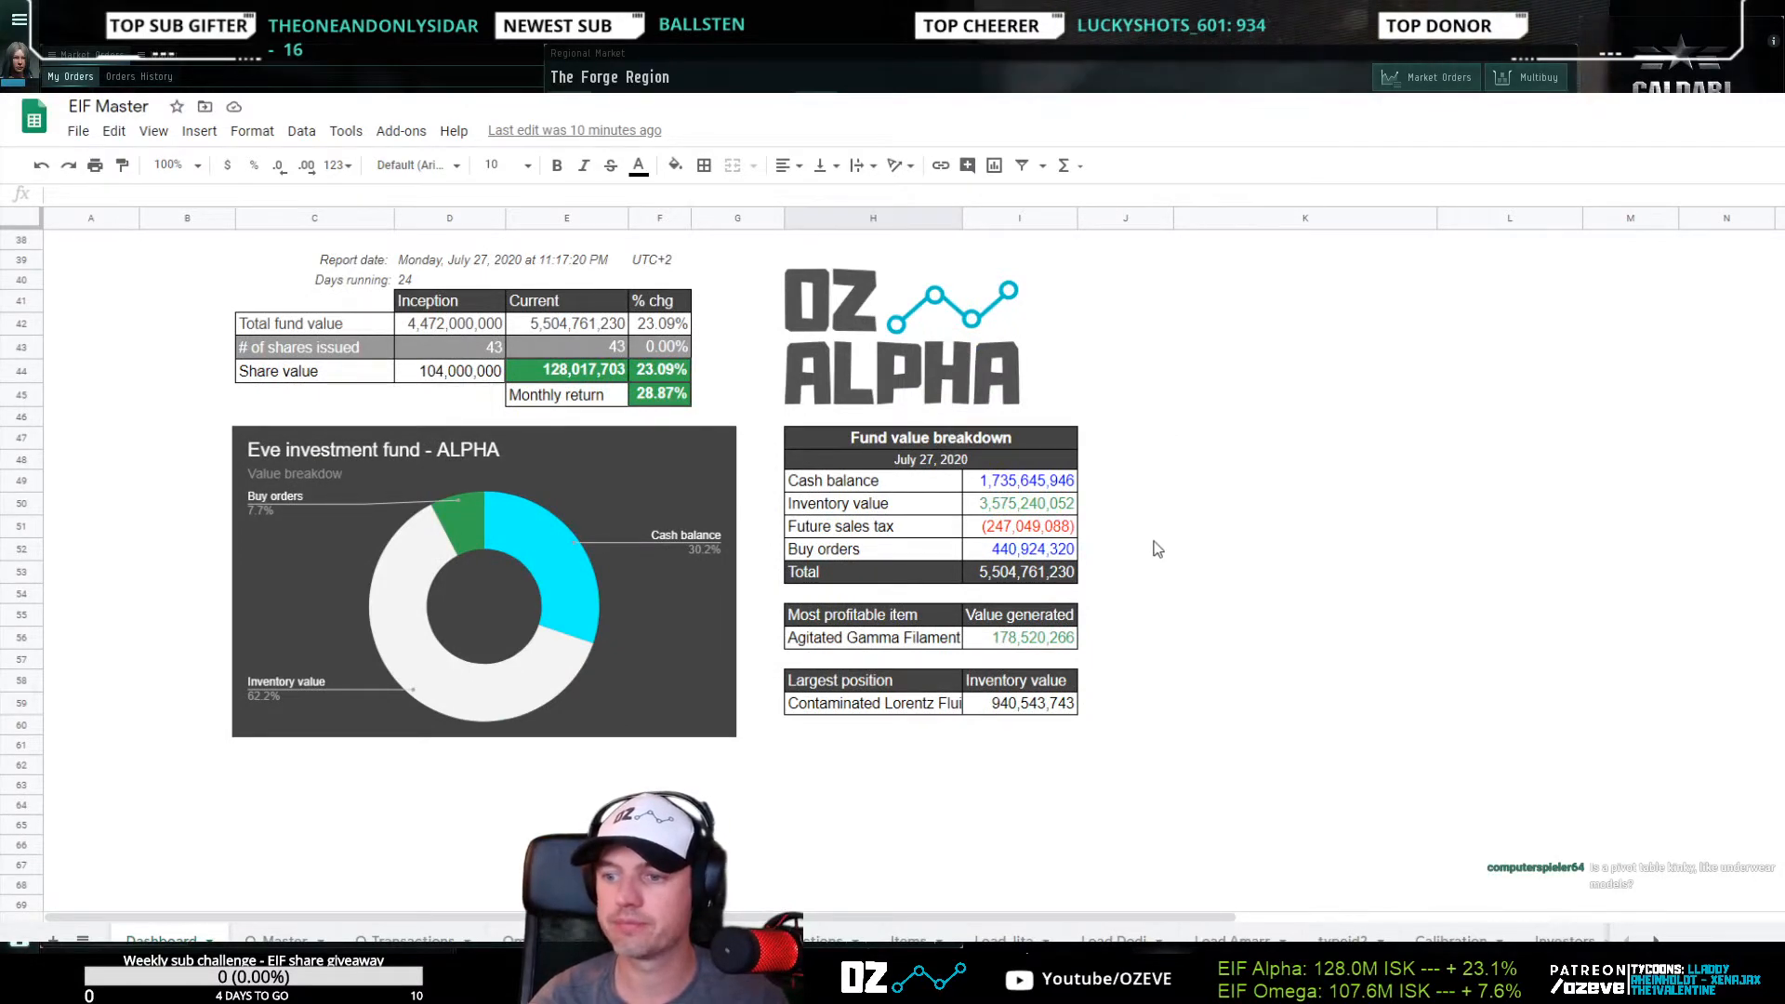
left_click(1191, 308)
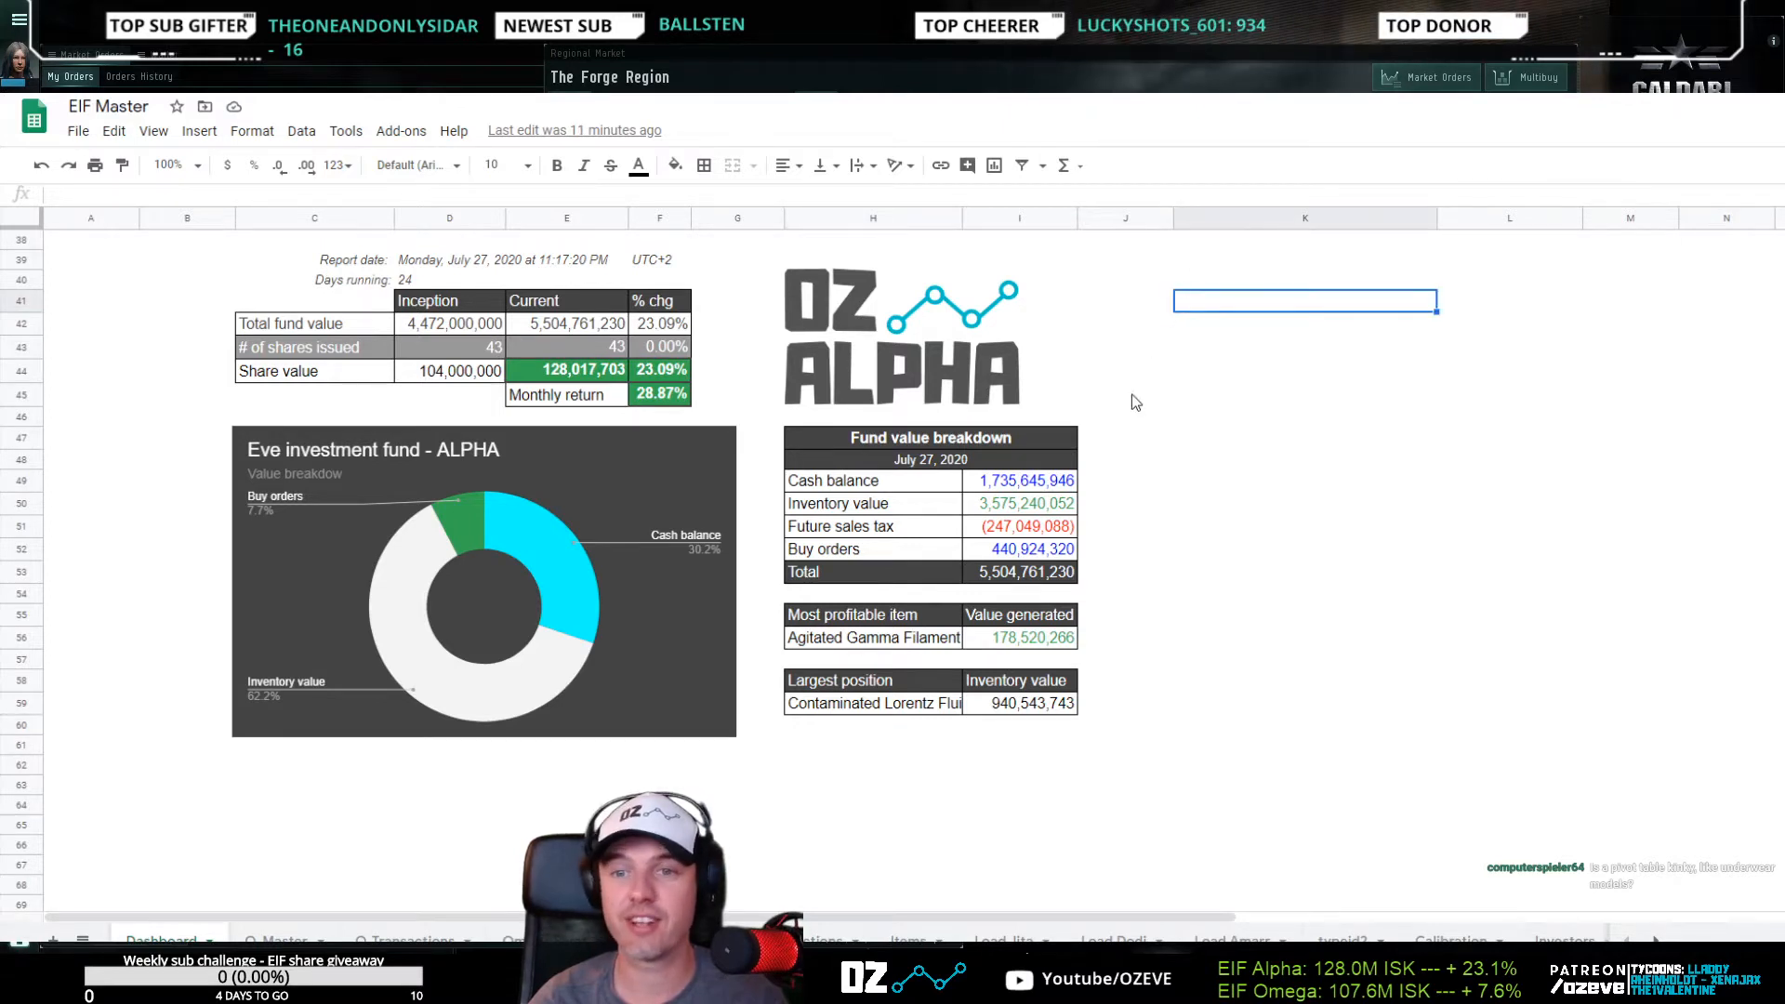
left_click(1140, 288)
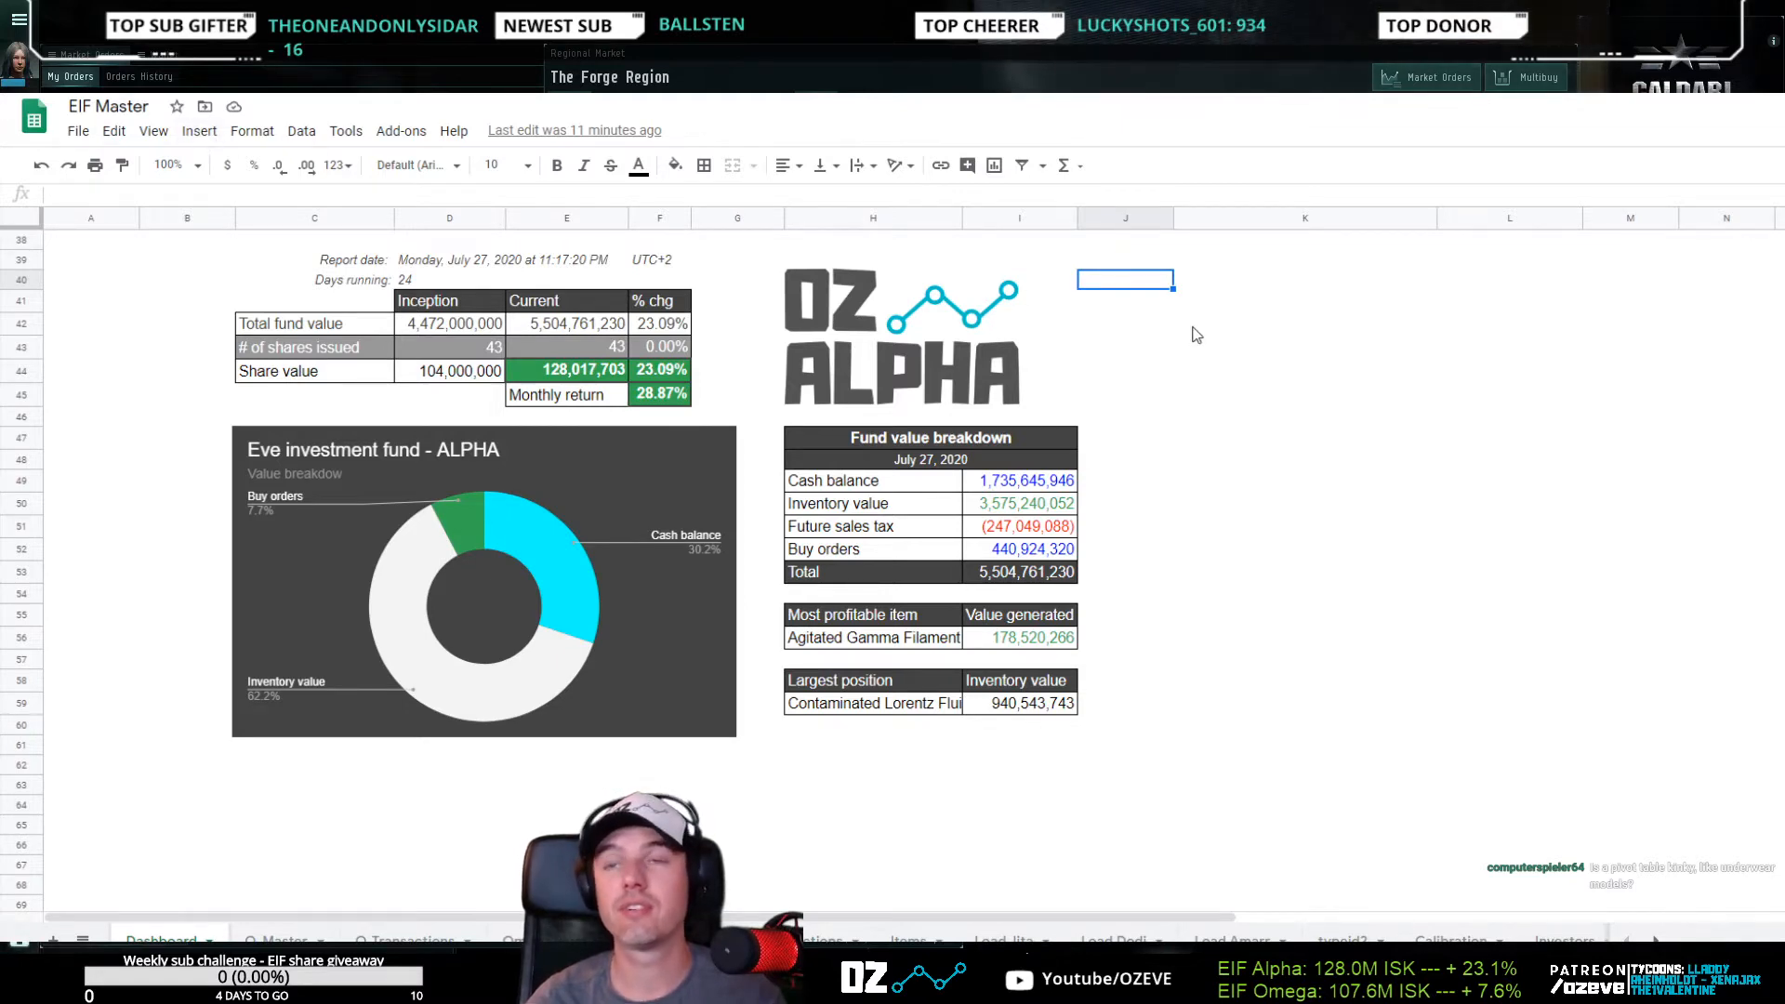
scroll(1165, 304, "up", 5)
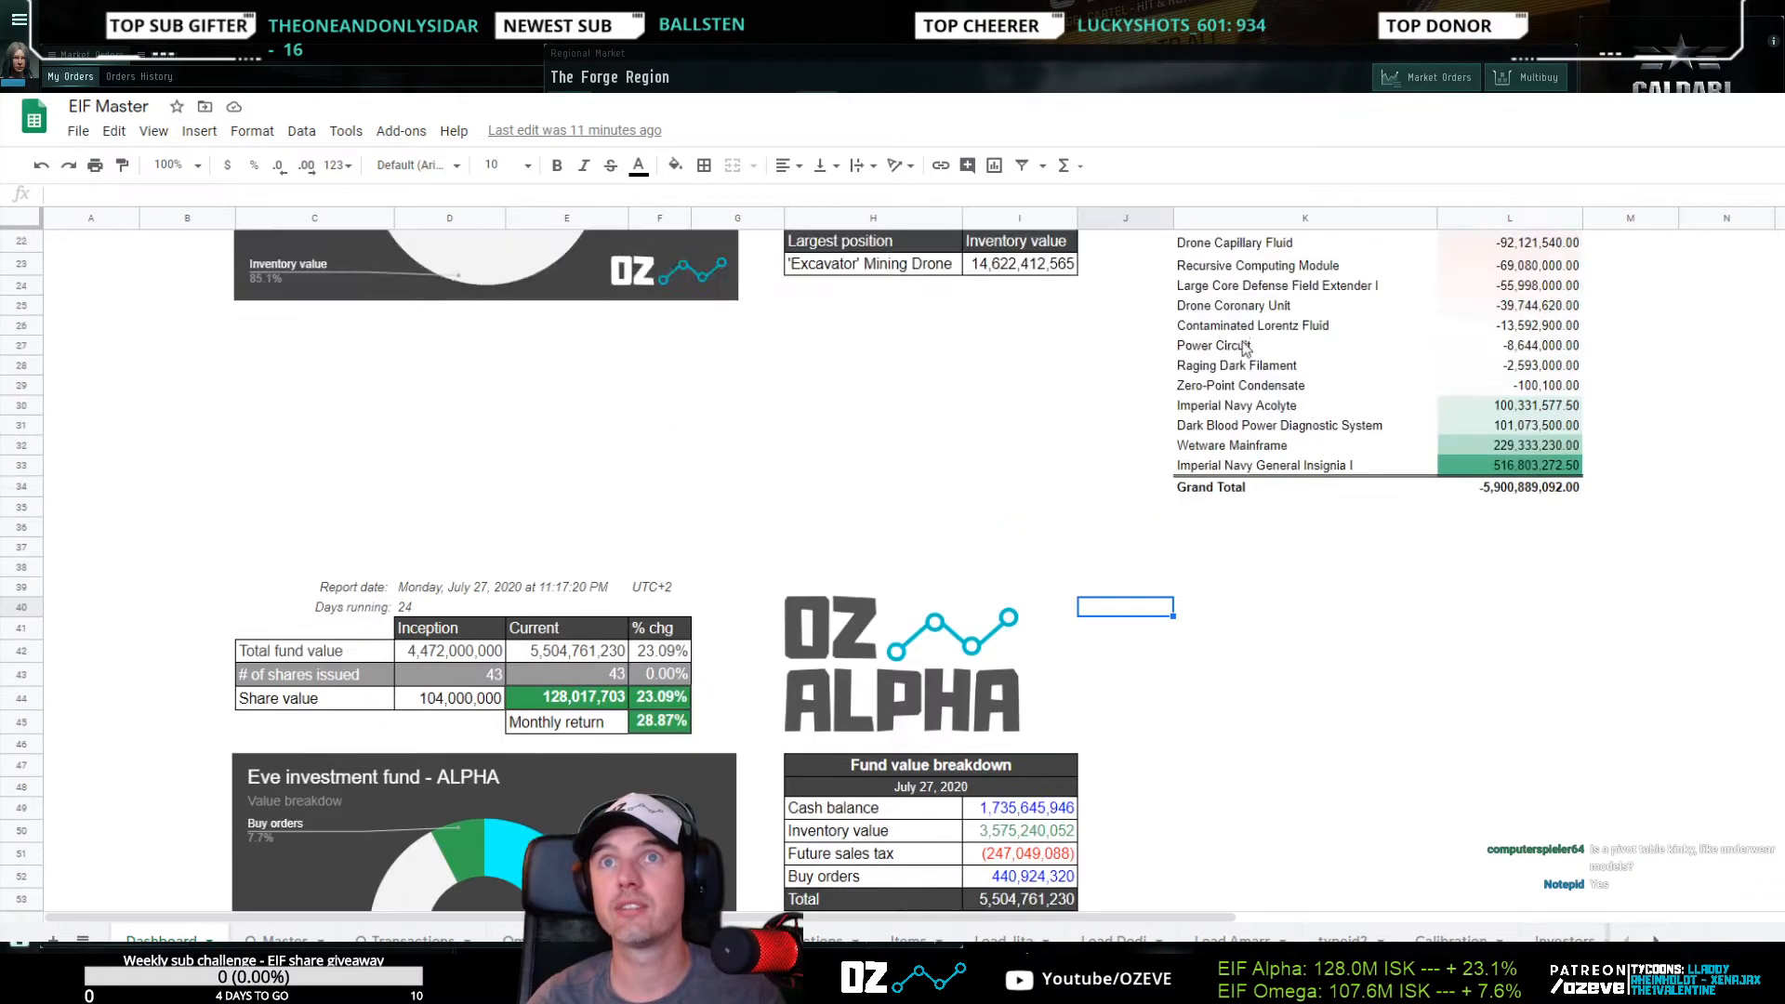
scroll(1254, 485, "down", 3)
Start a pivot table beside the OZ ALPHA logo, inserted into the existing Dashboard sheet at cell K40
left_click(1221, 478)
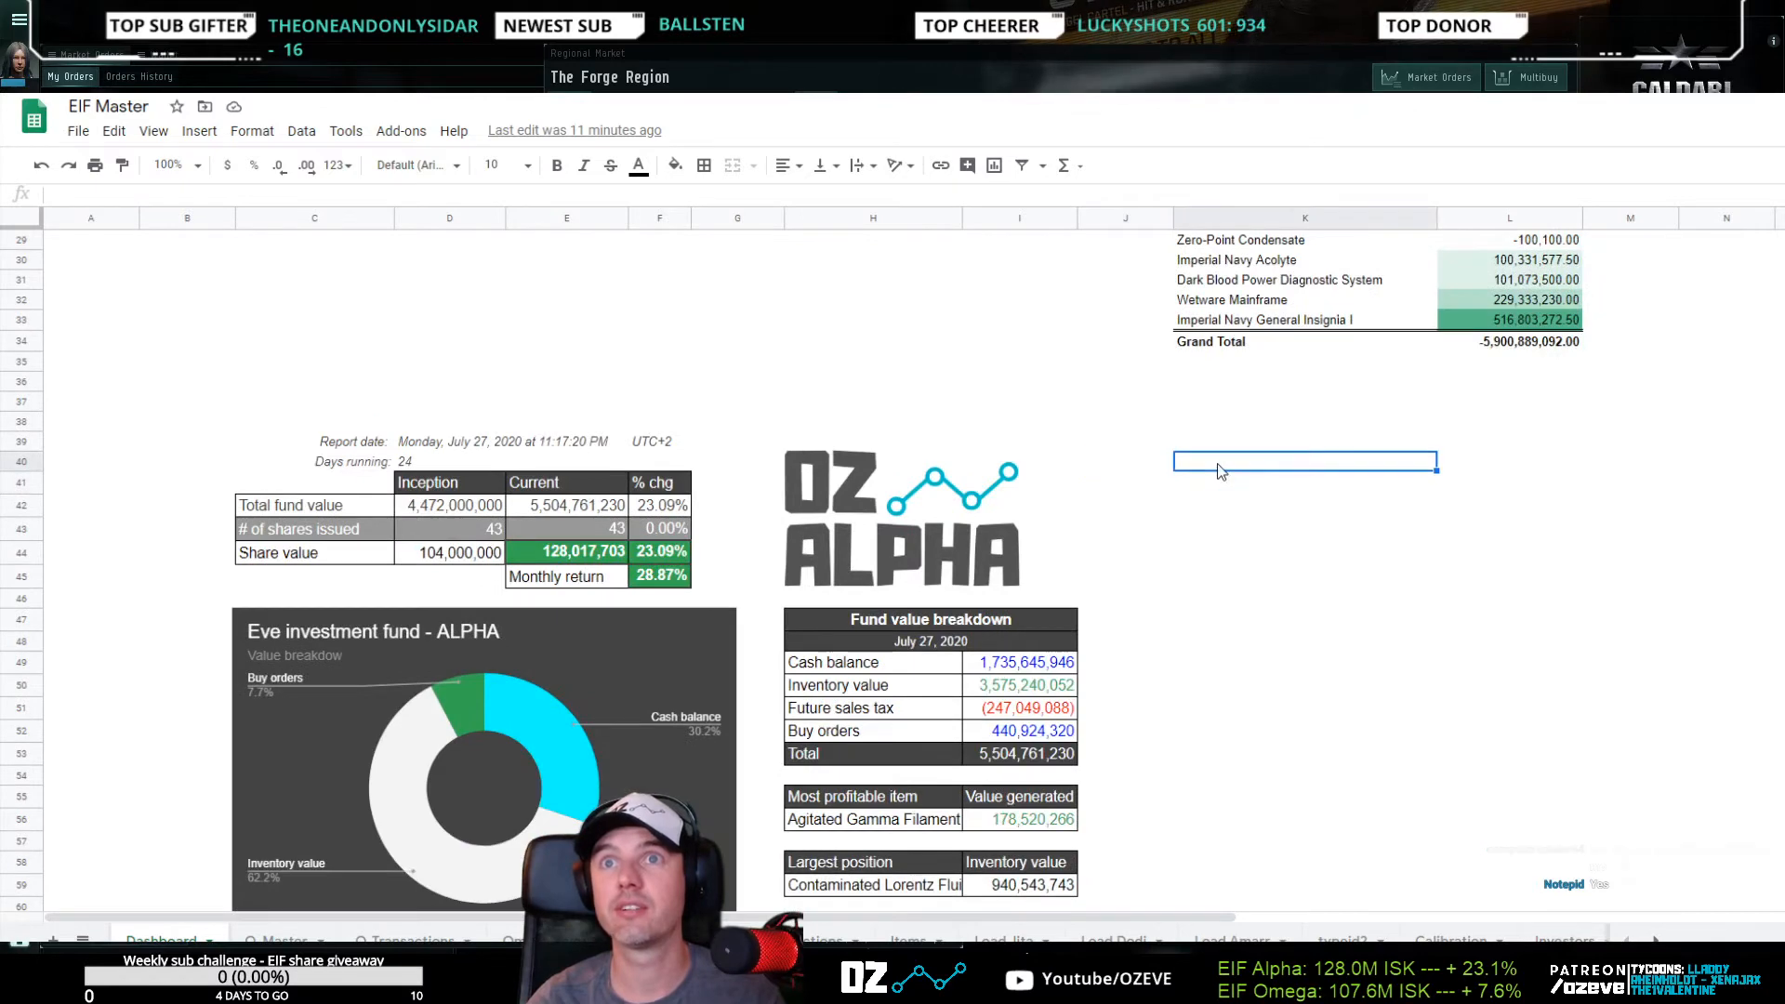
scroll(1220, 507, "down", 3)
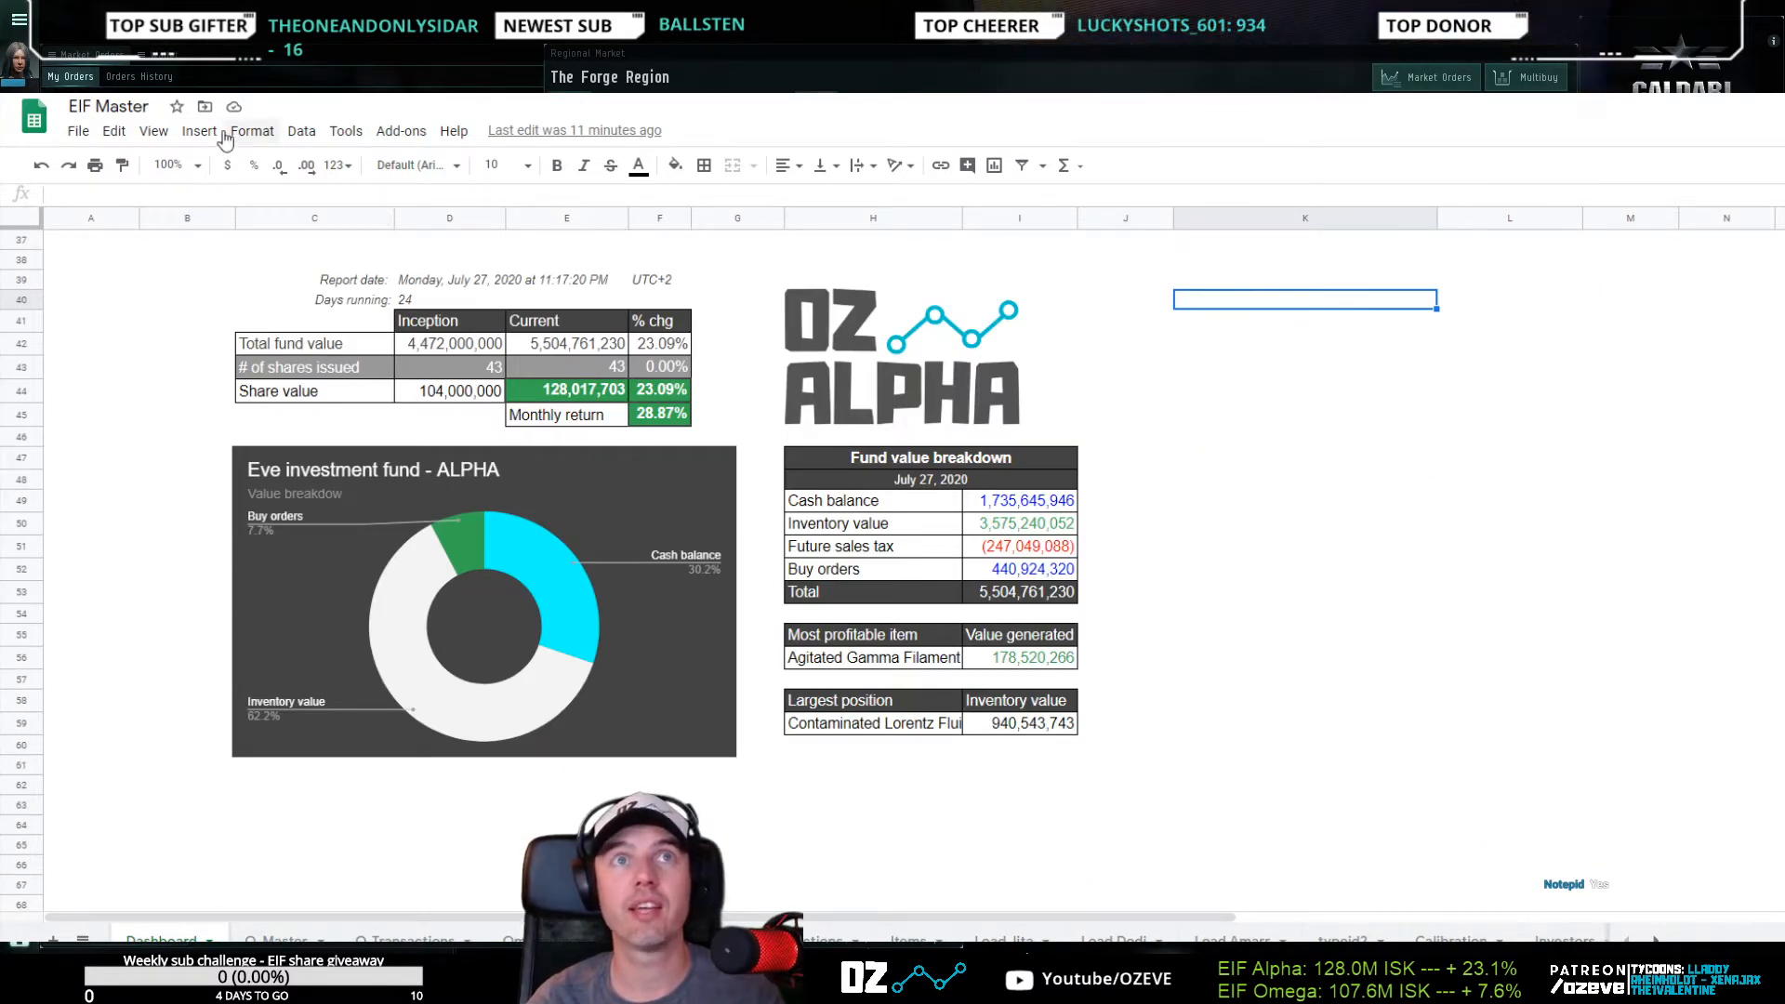
left_click(299, 130)
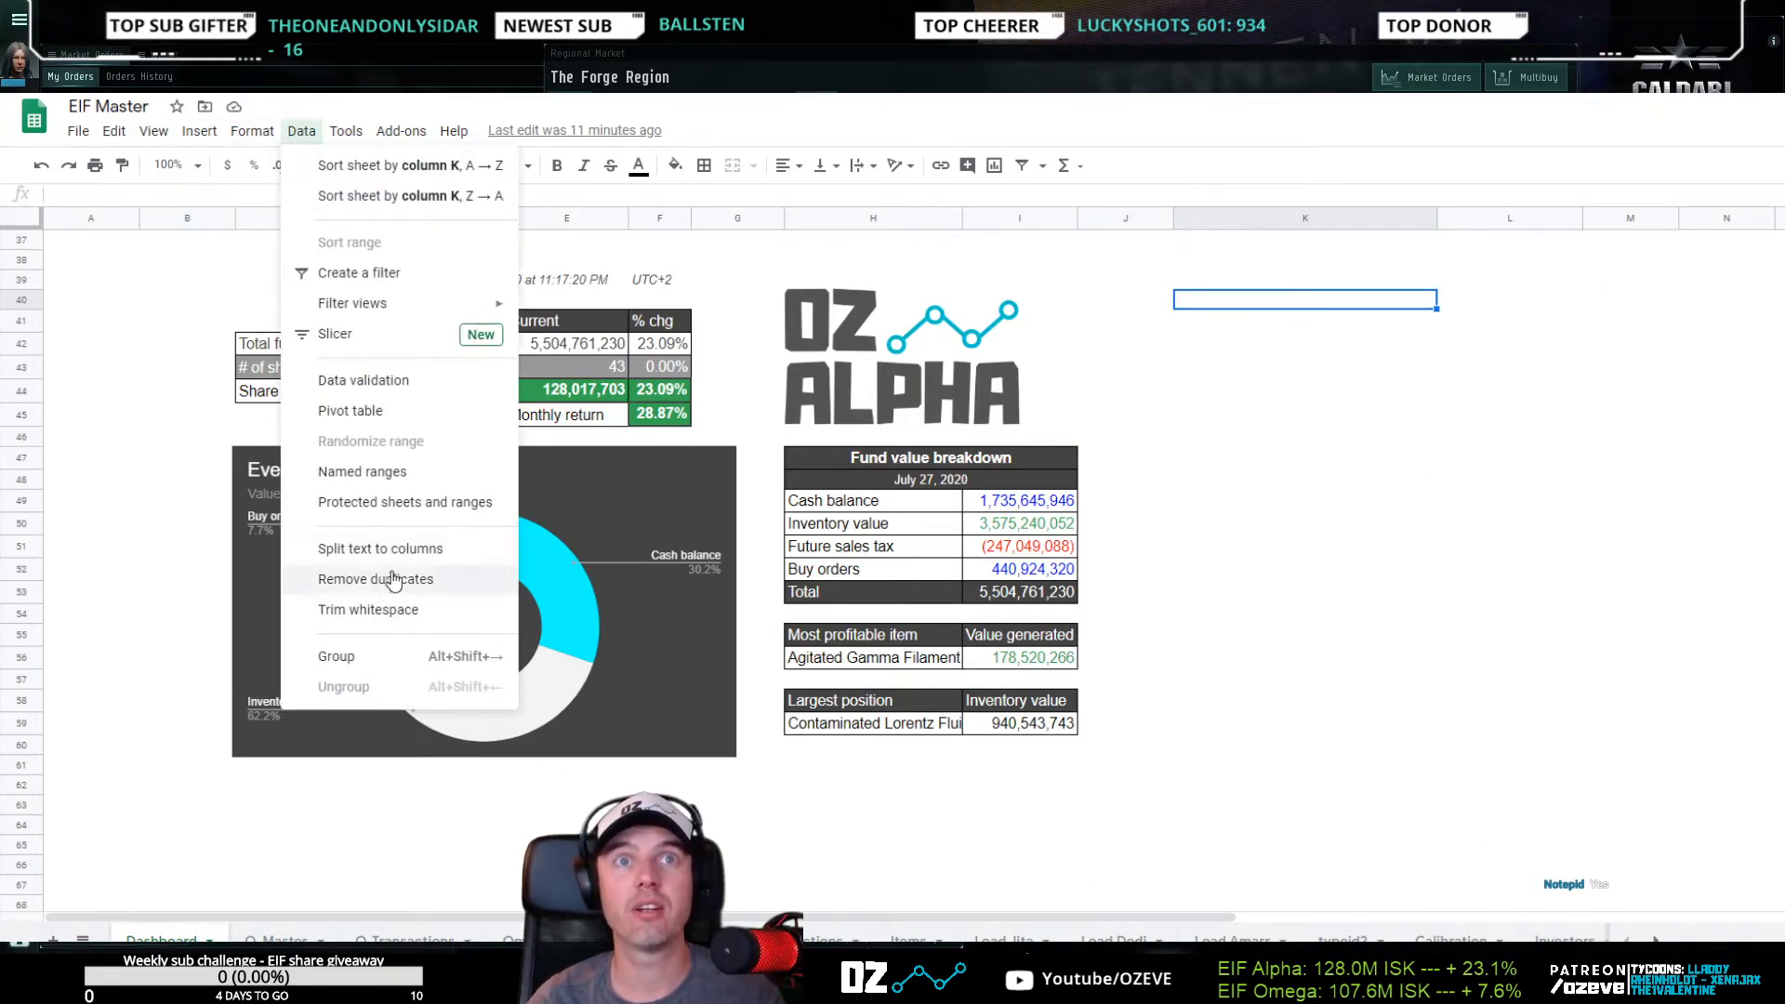
left_click(390, 412)
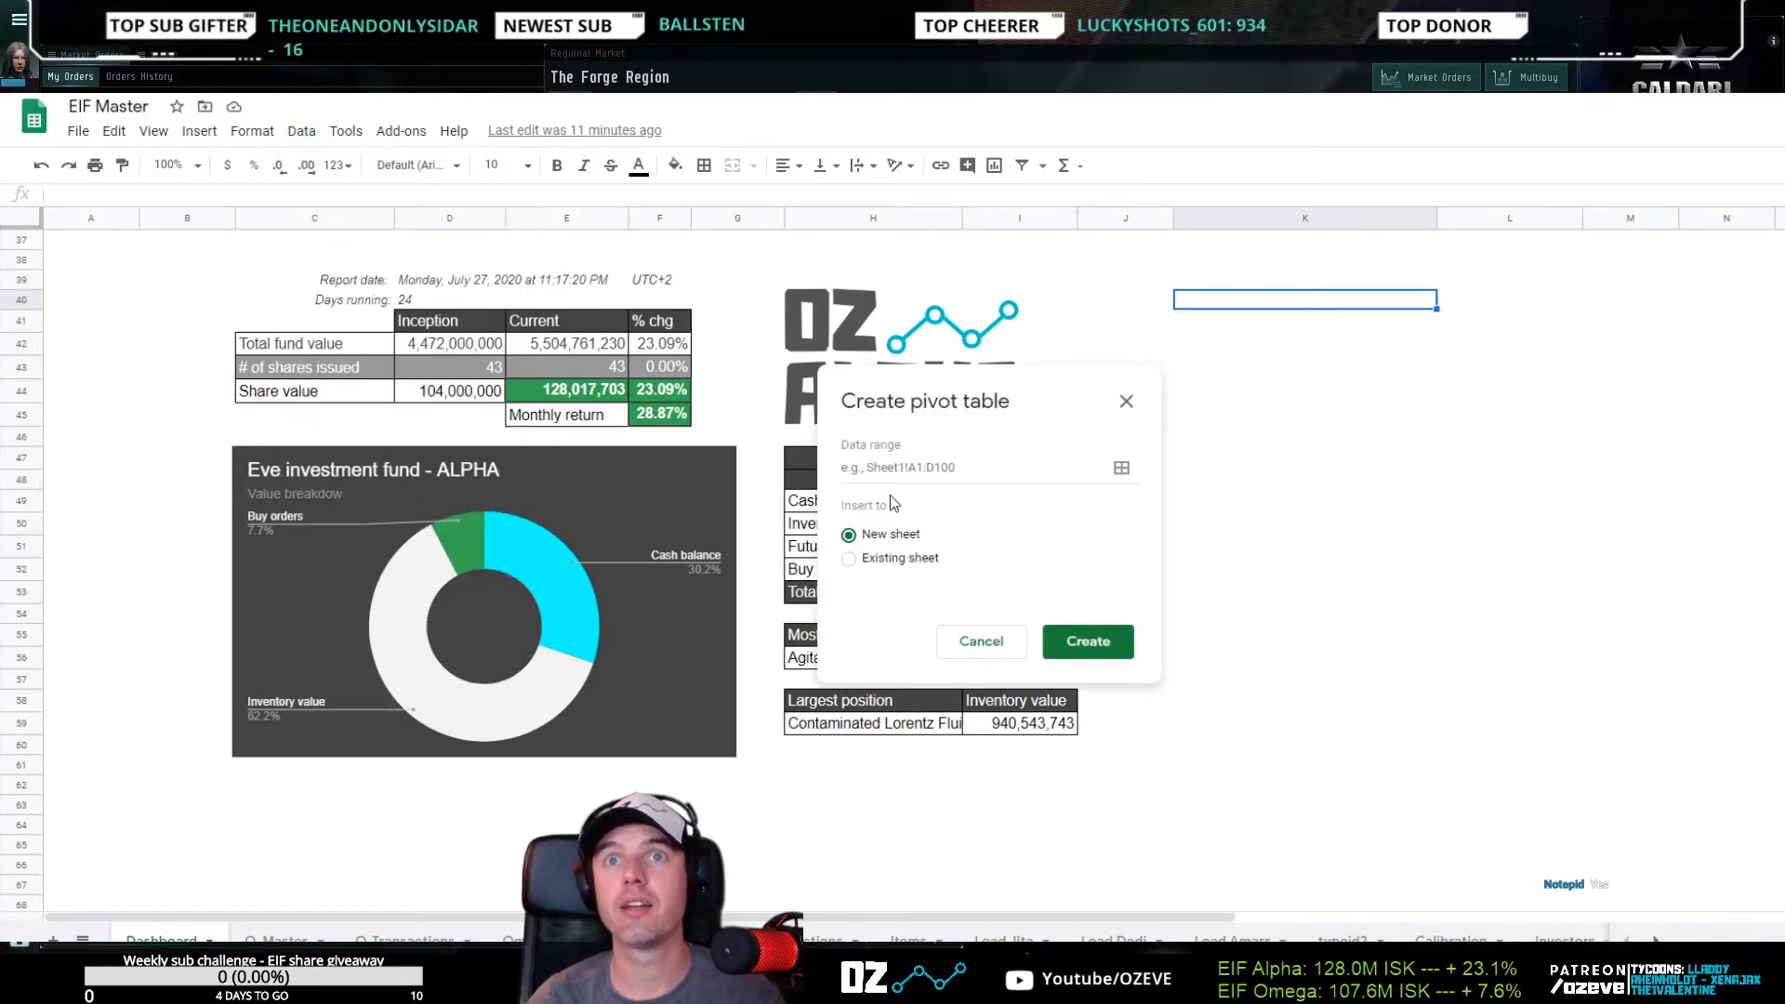
left_click(862, 560)
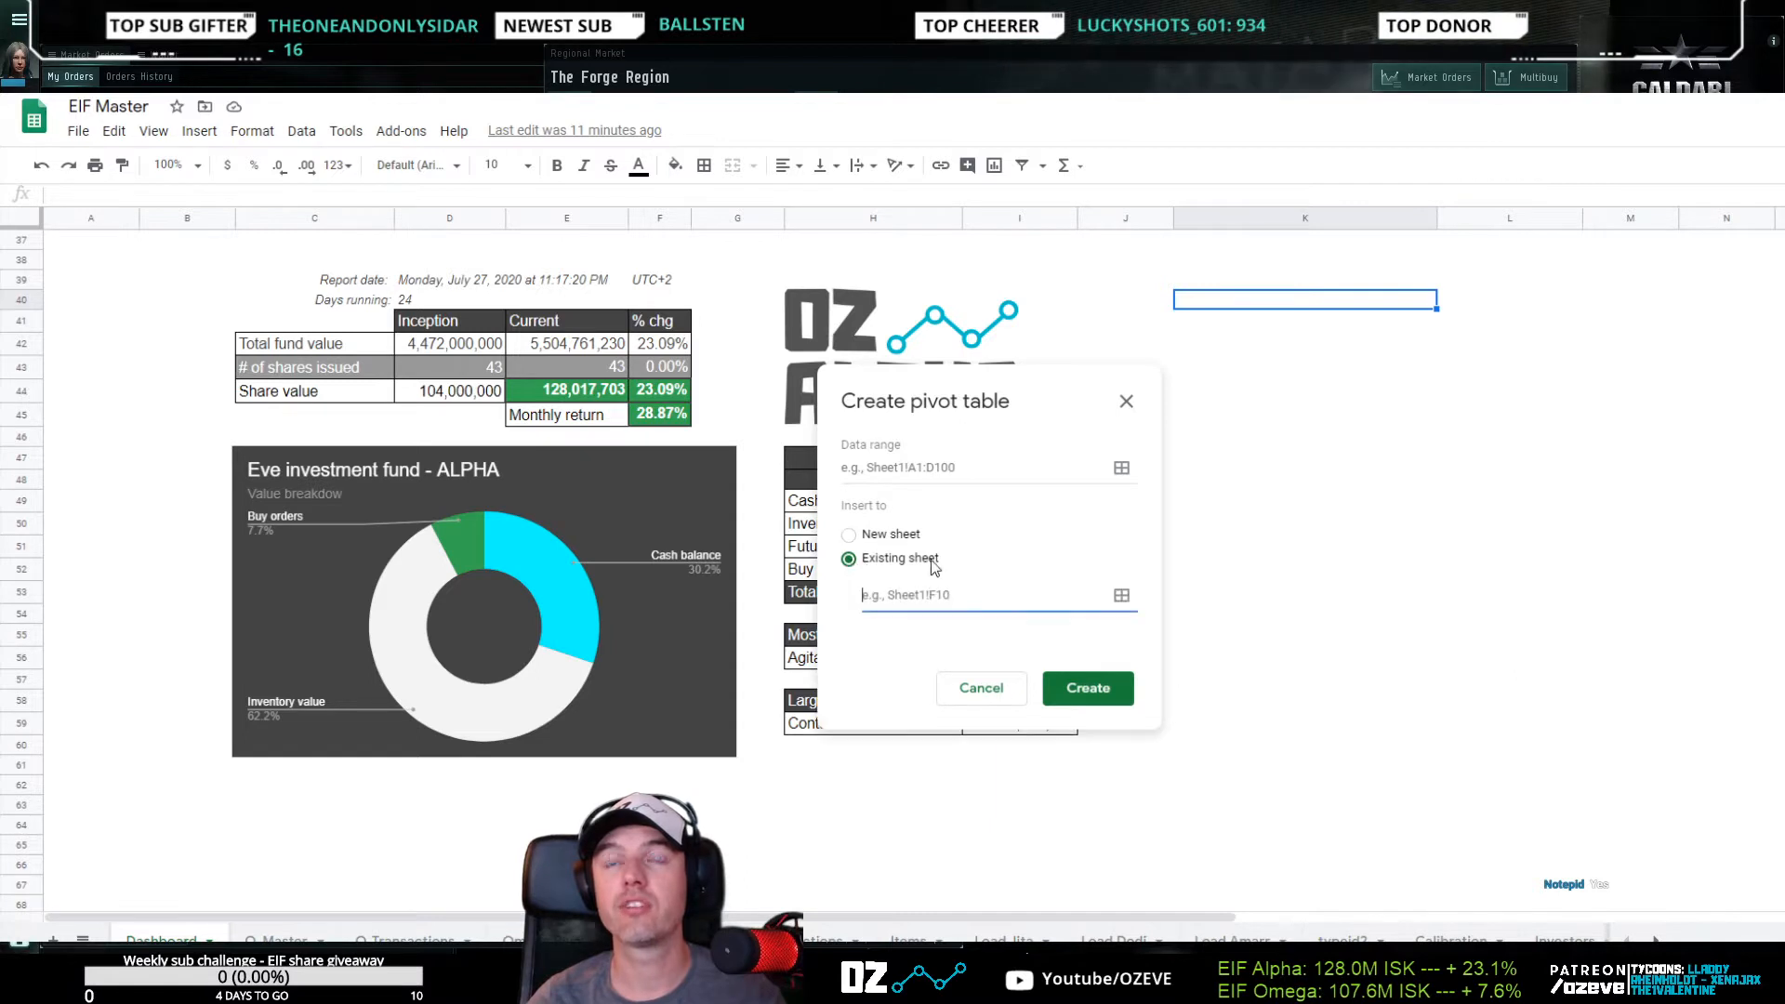
left_click(1200, 309)
left_click(1109, 518)
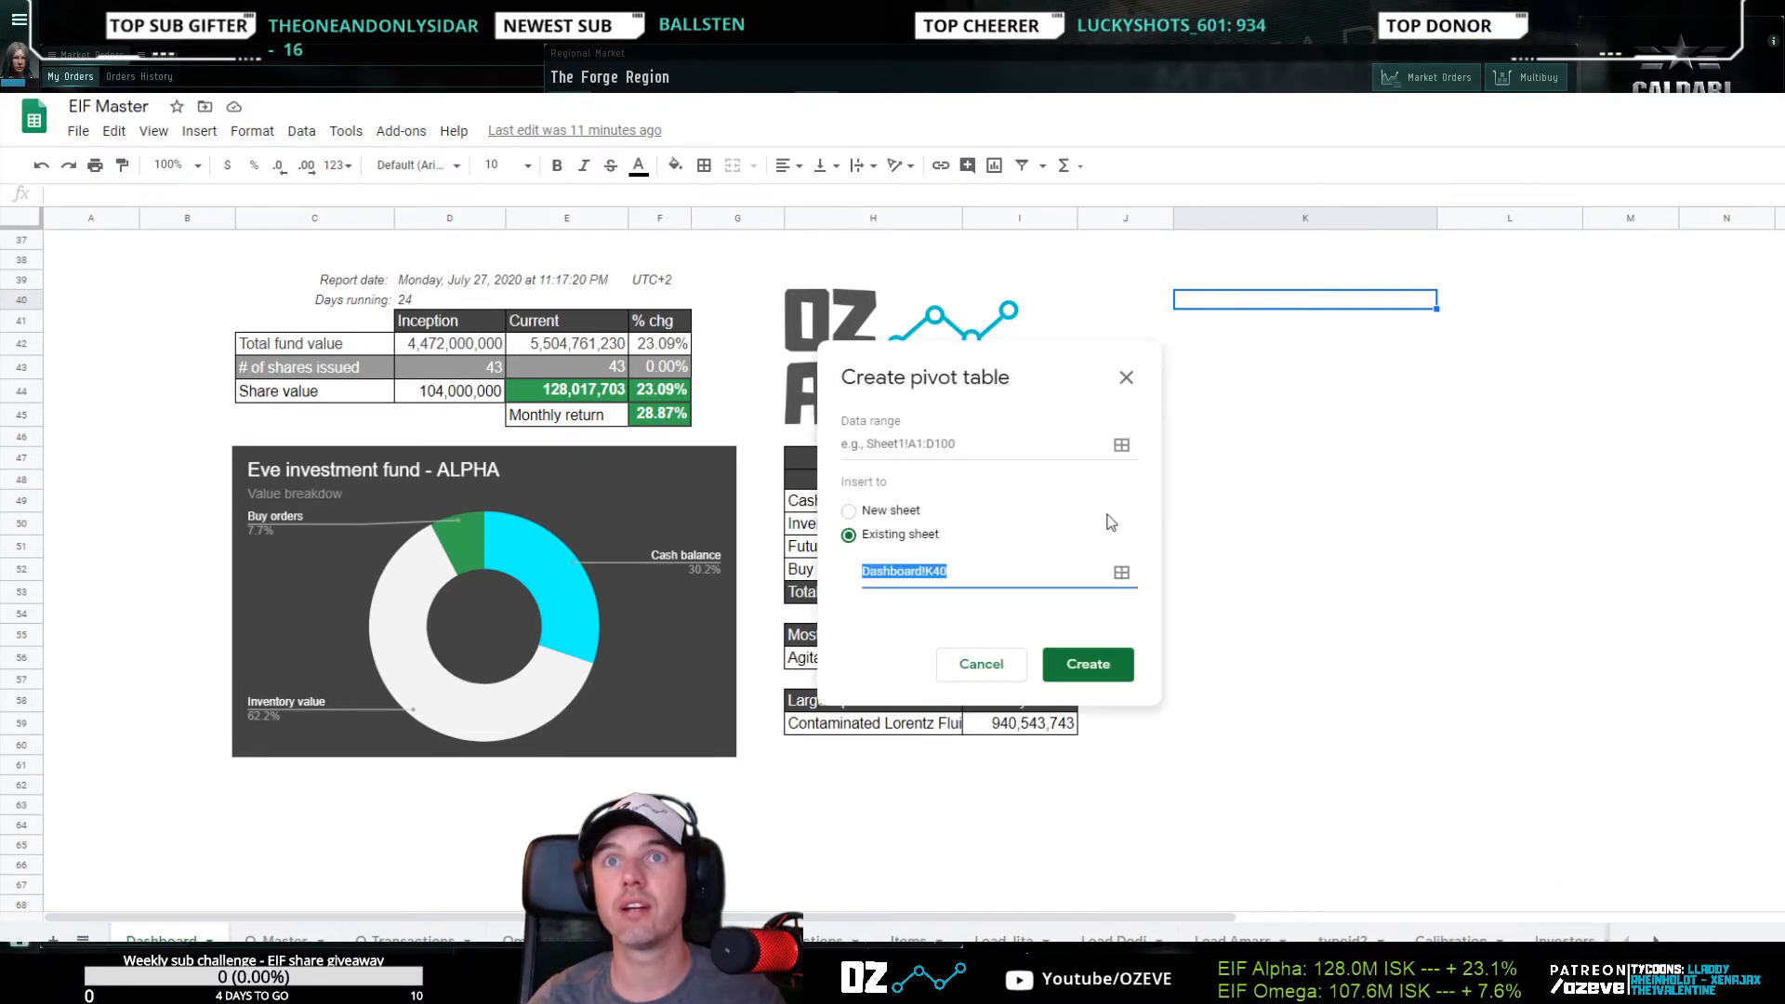
Set the pivot table's data range to A_Transactions!B3:R1422 and create the table
left_click(1121, 446)
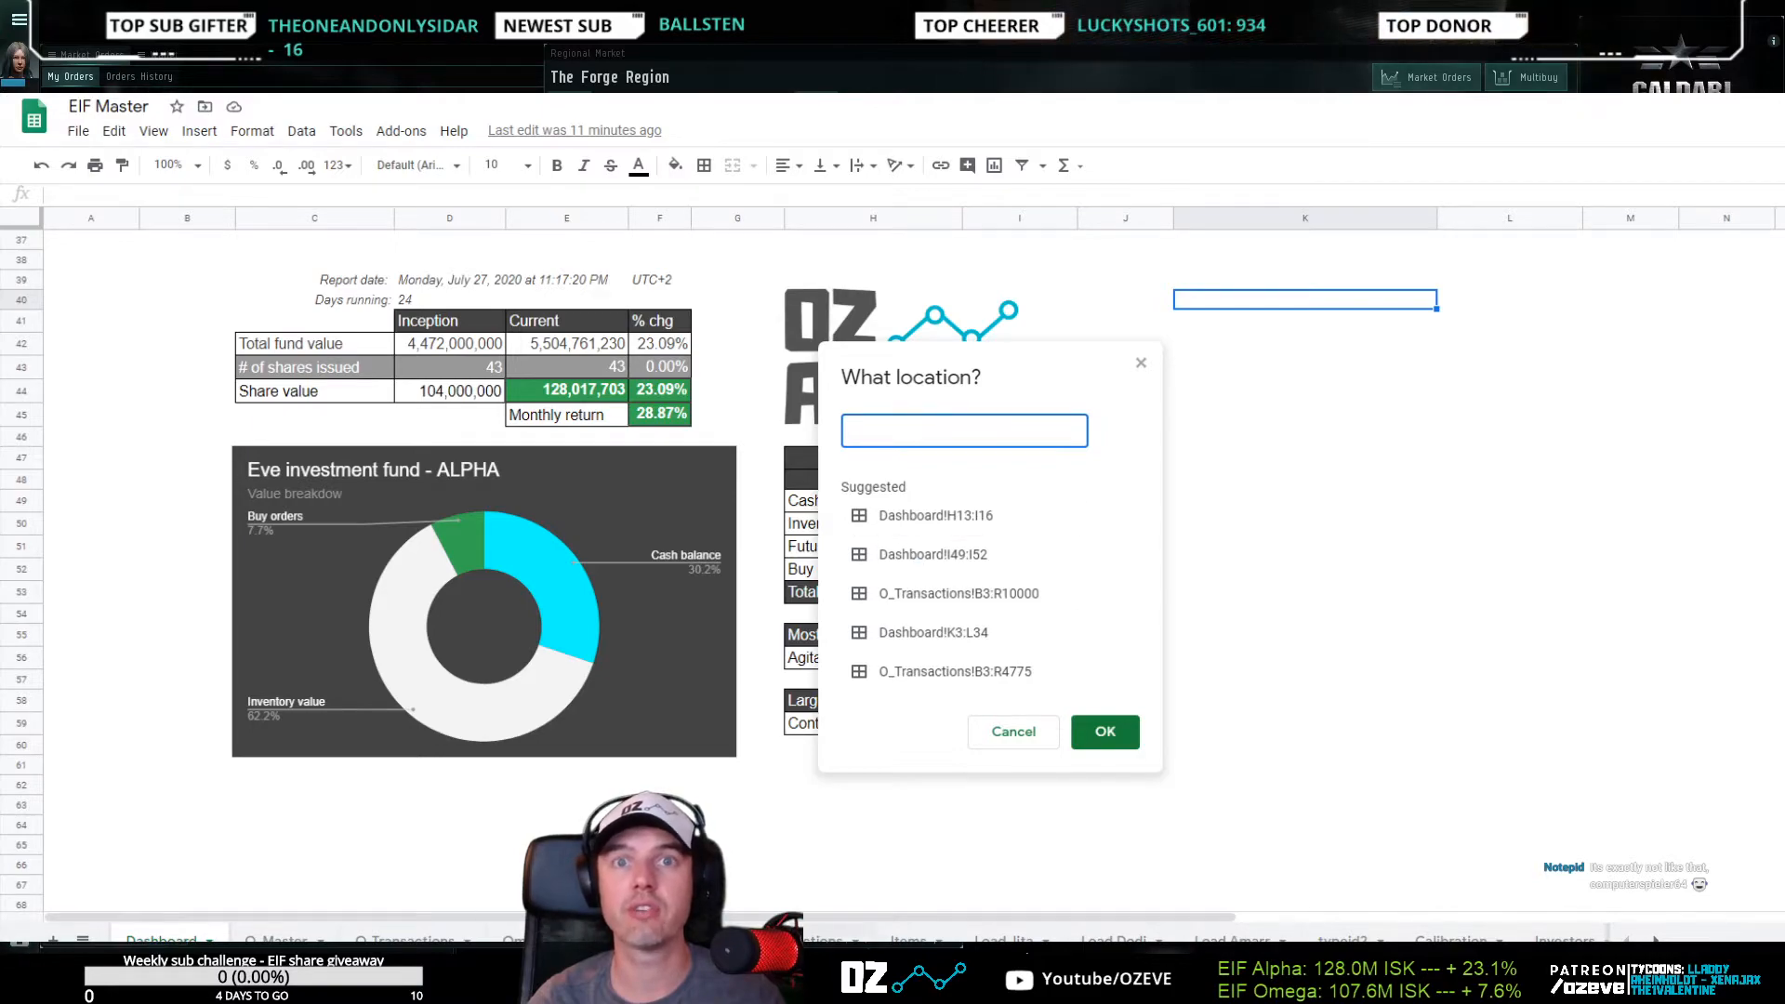
left_click(827, 938)
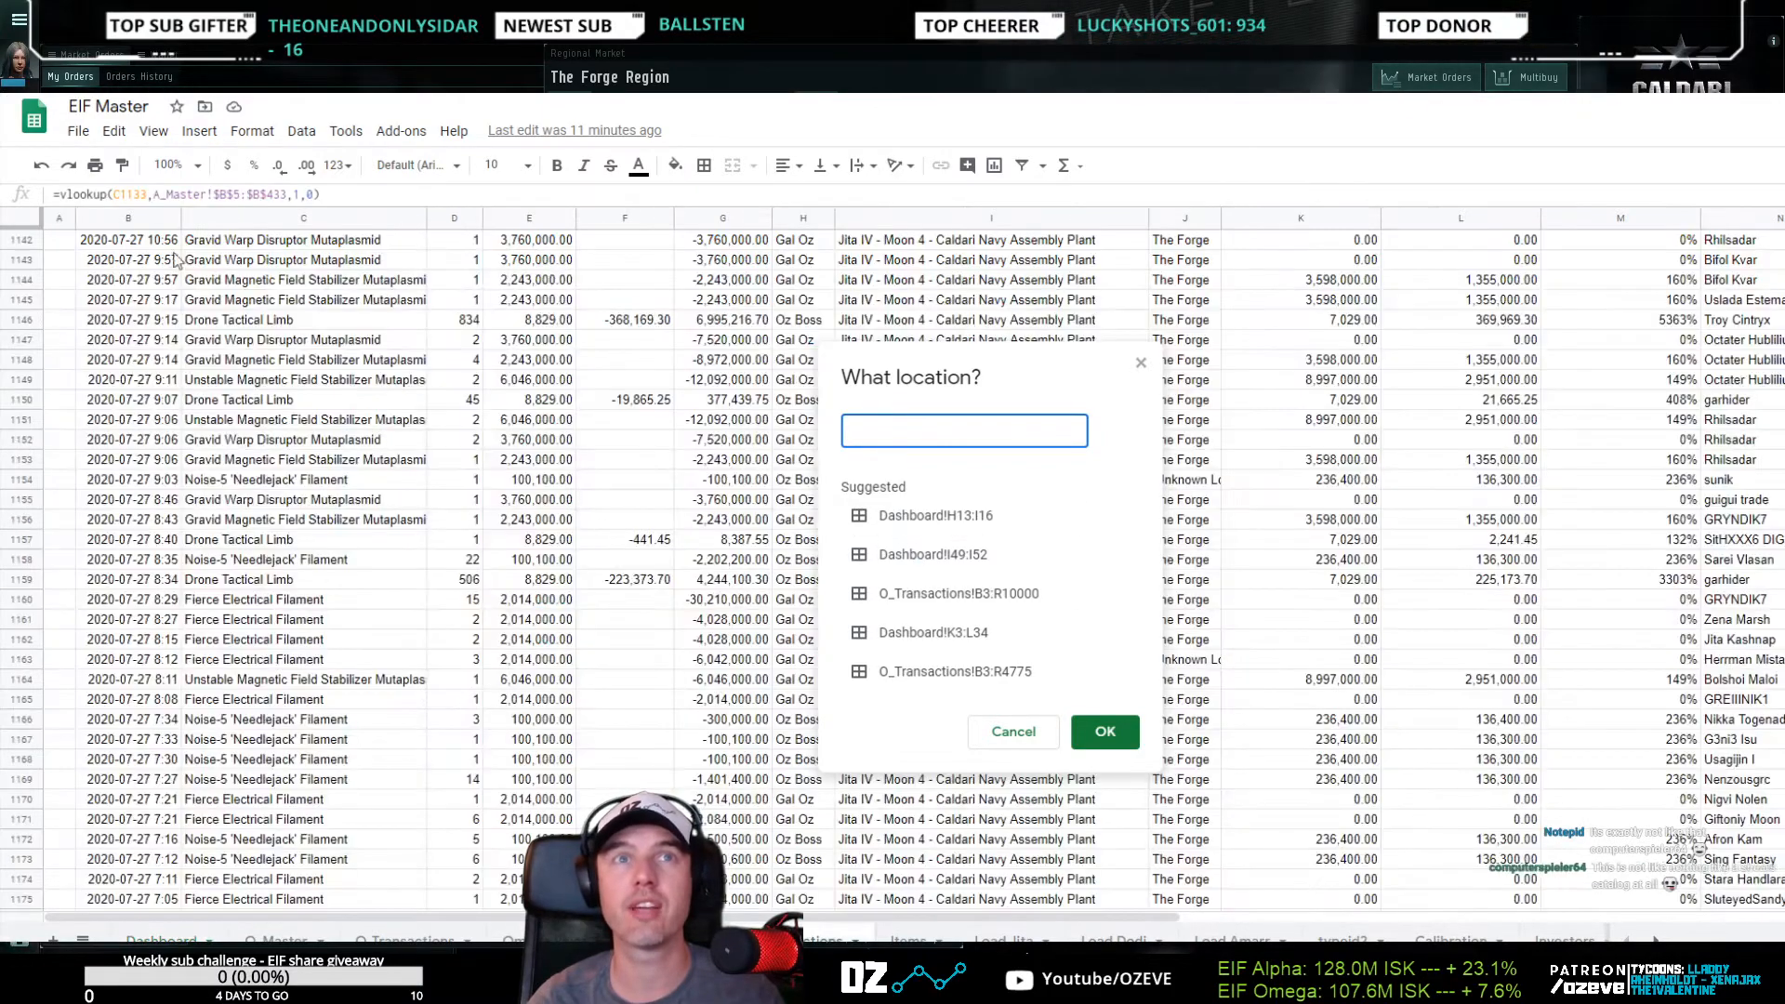
scroll(149, 307, "up", 10)
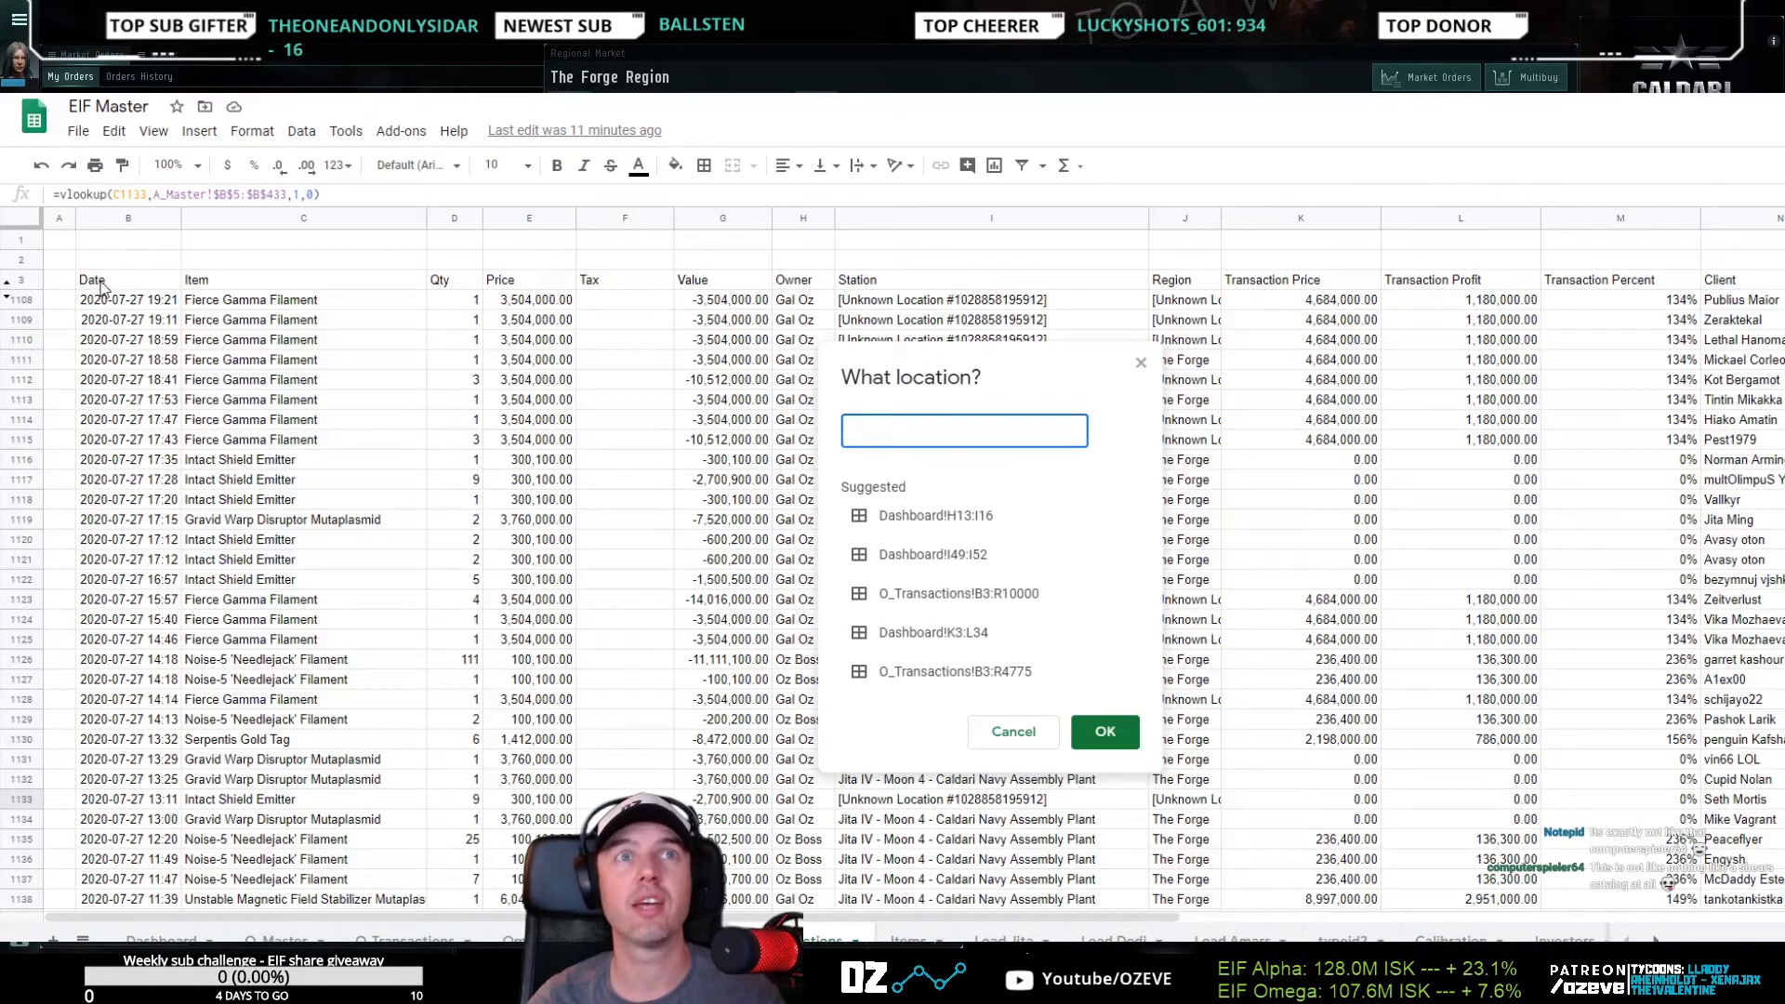
left_click(104, 282)
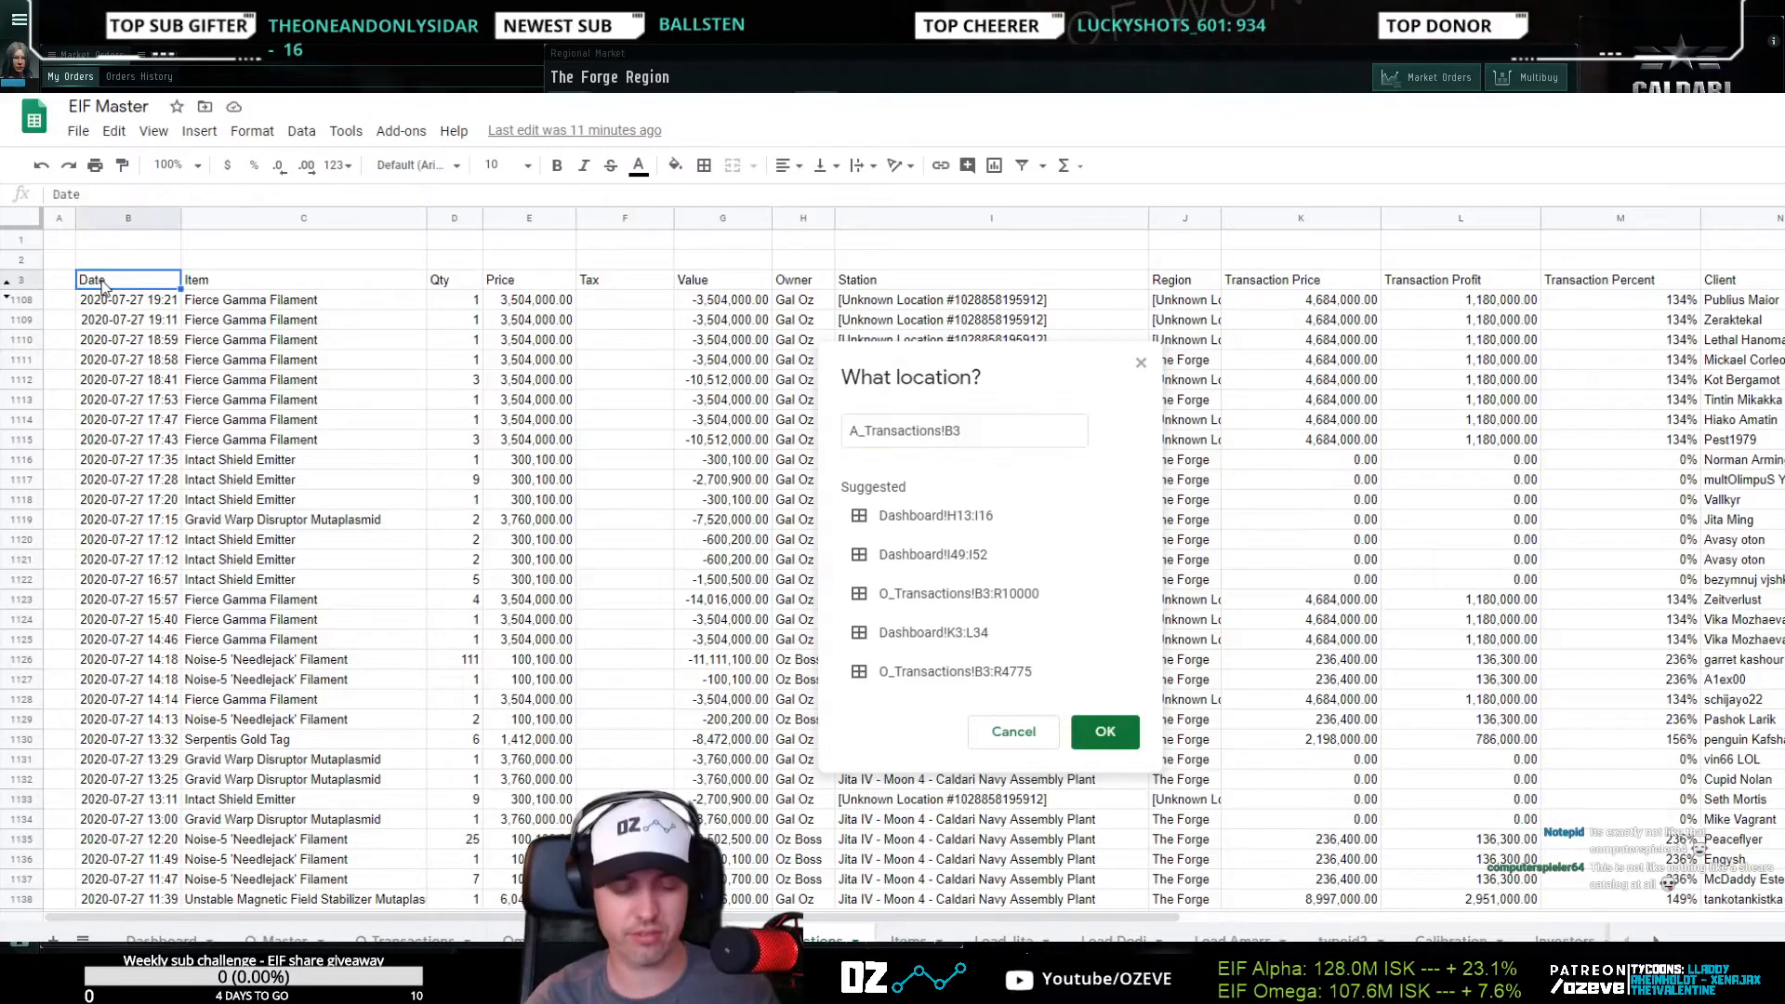
key("ctrl+shift+Right")
key("ctrl+shift+Down")
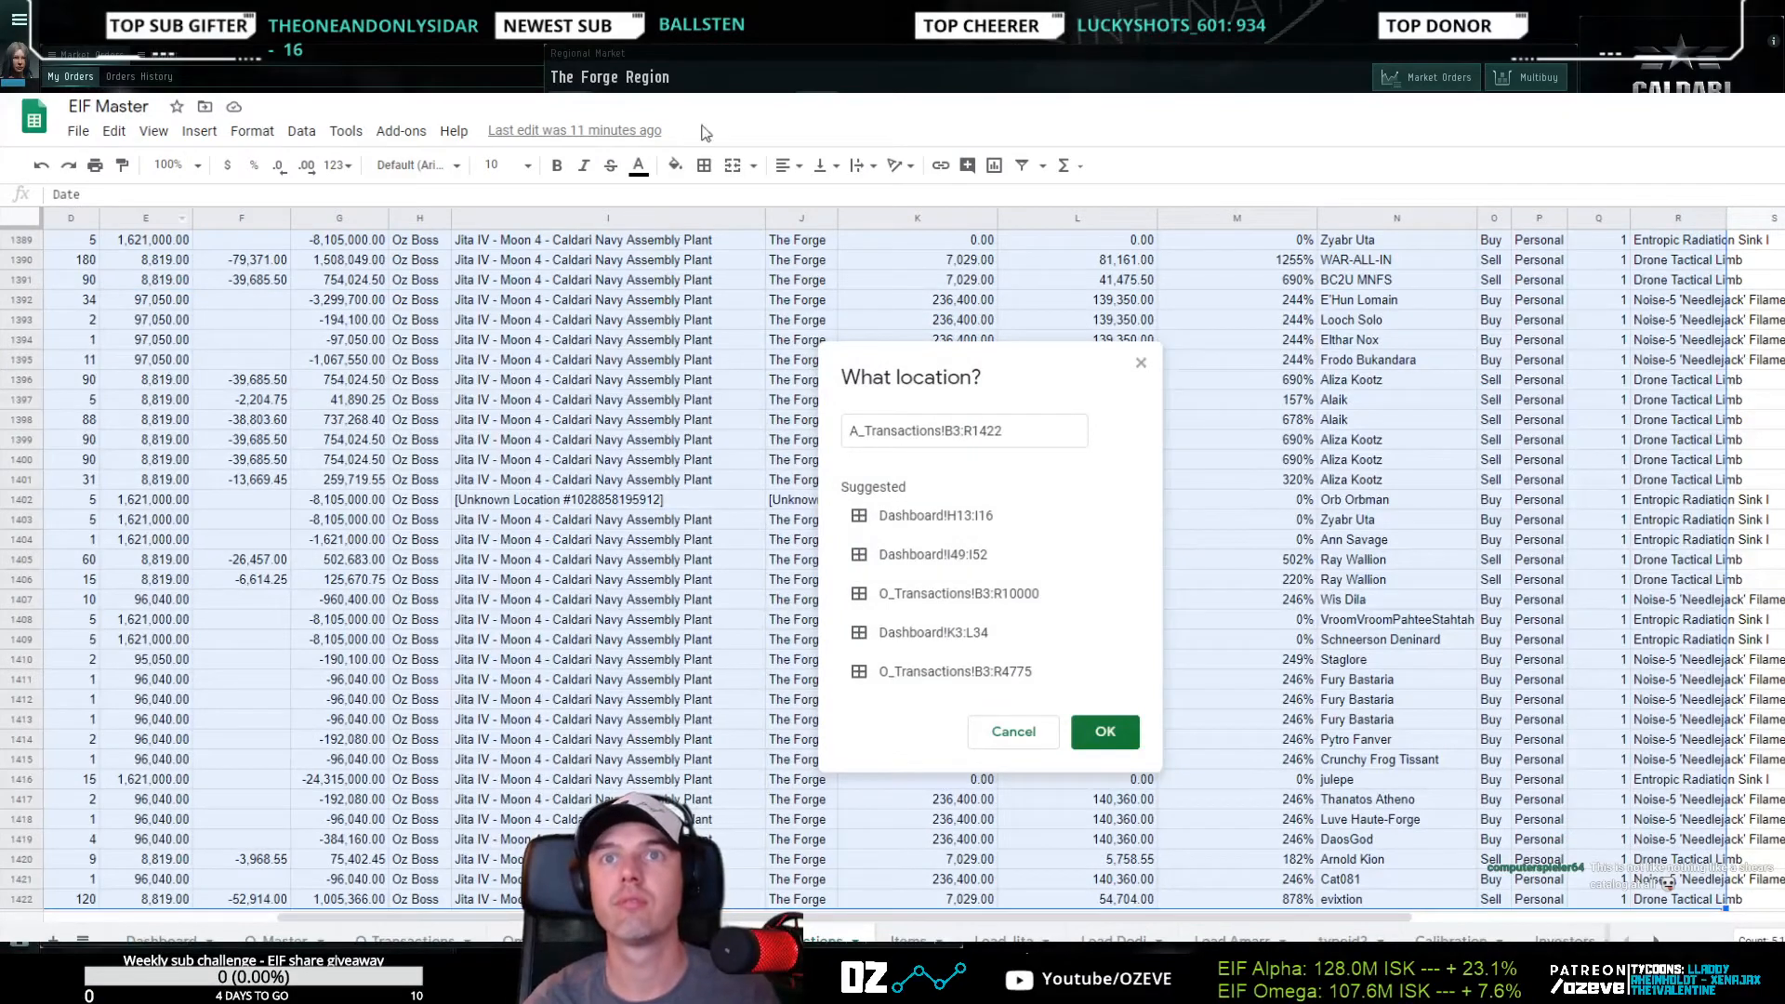
left_click(1107, 727)
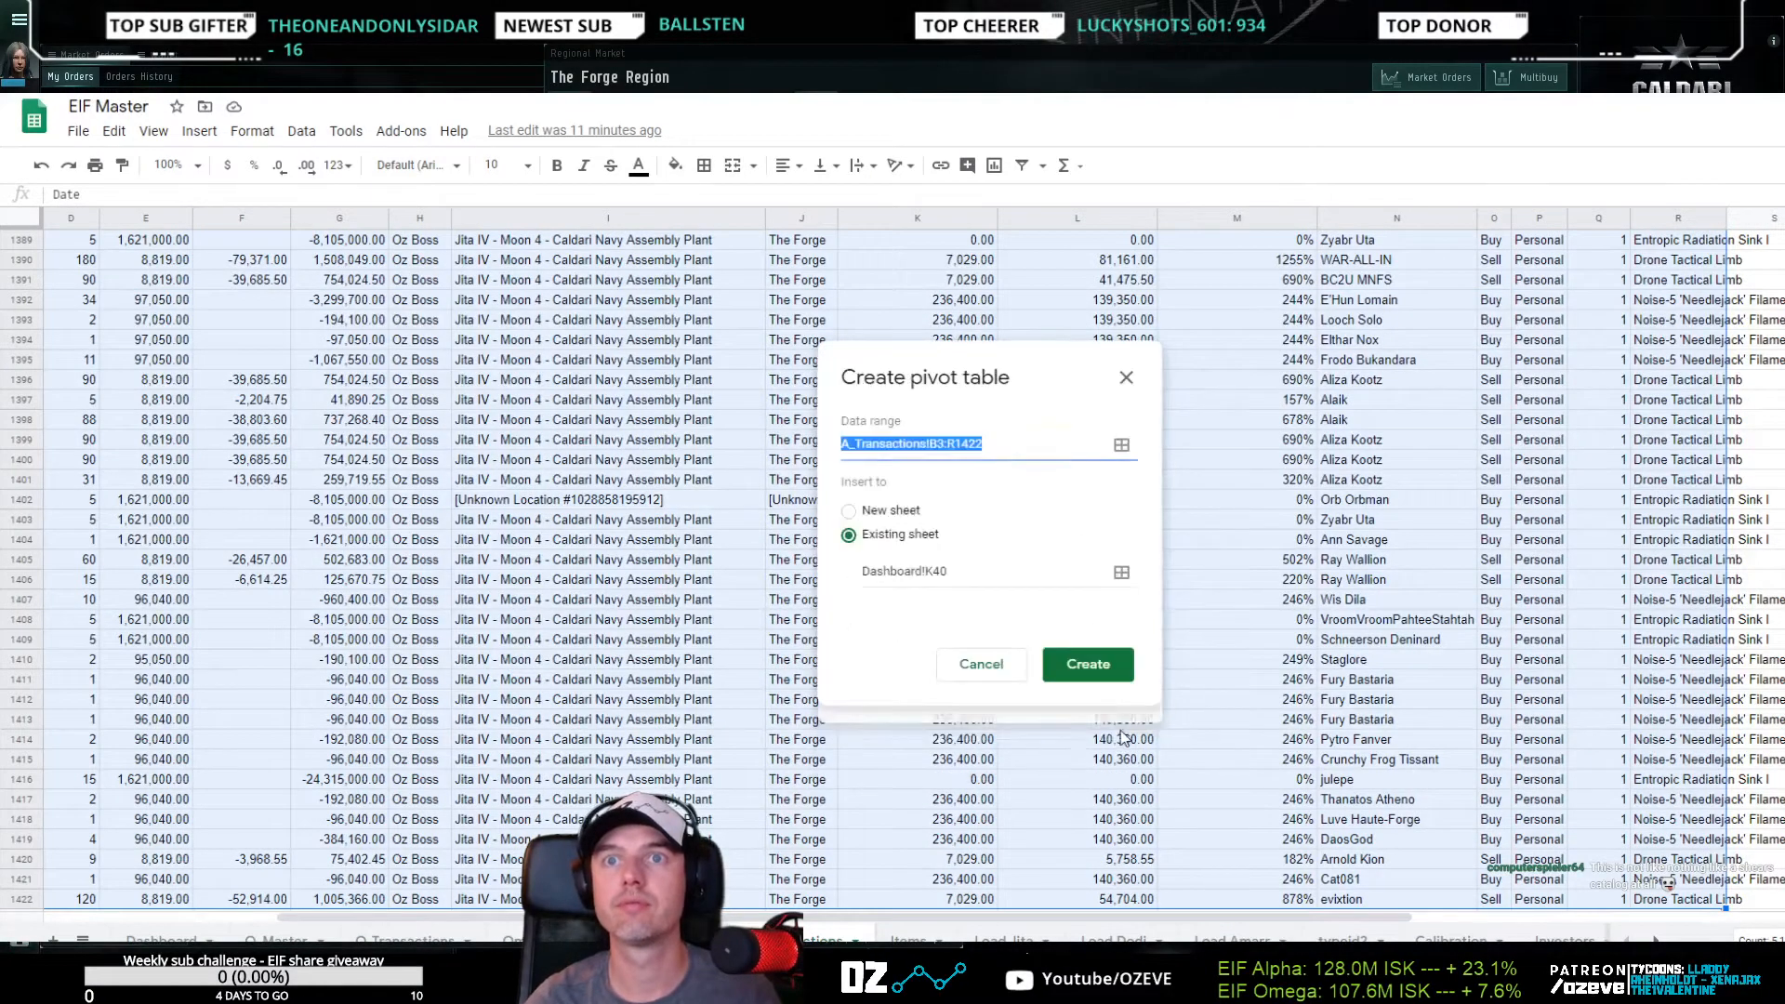
left_click(1094, 666)
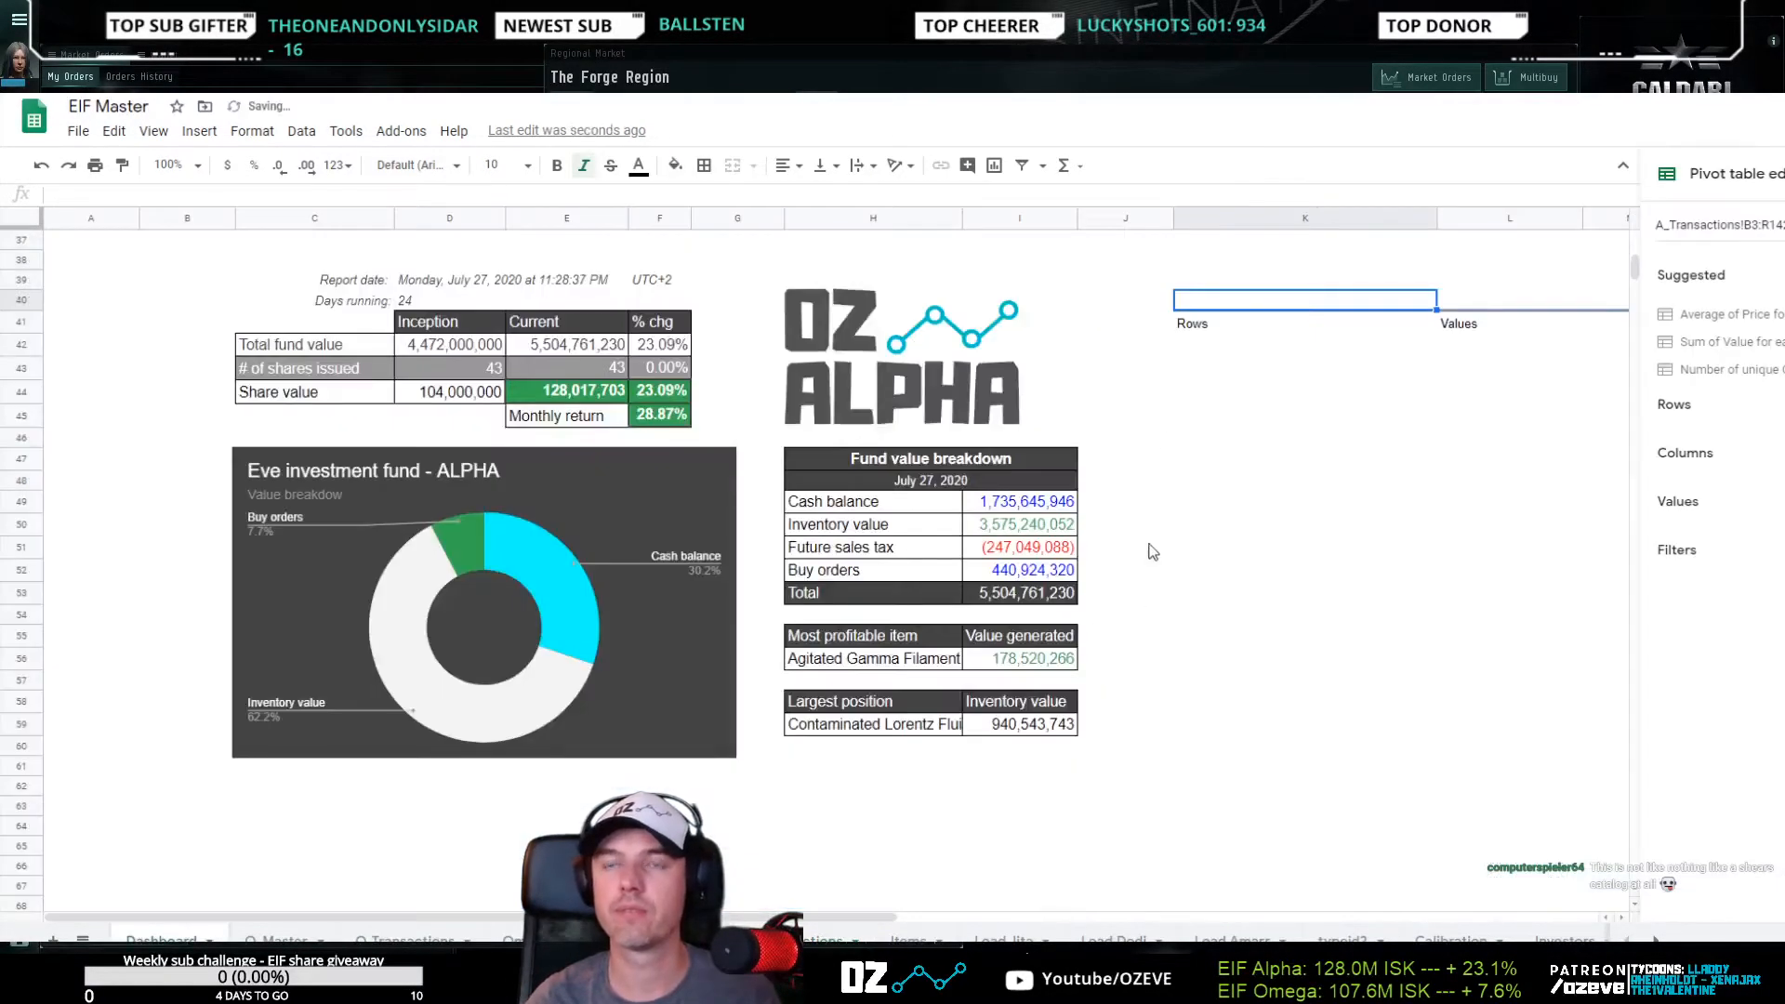
left_click(1258, 440)
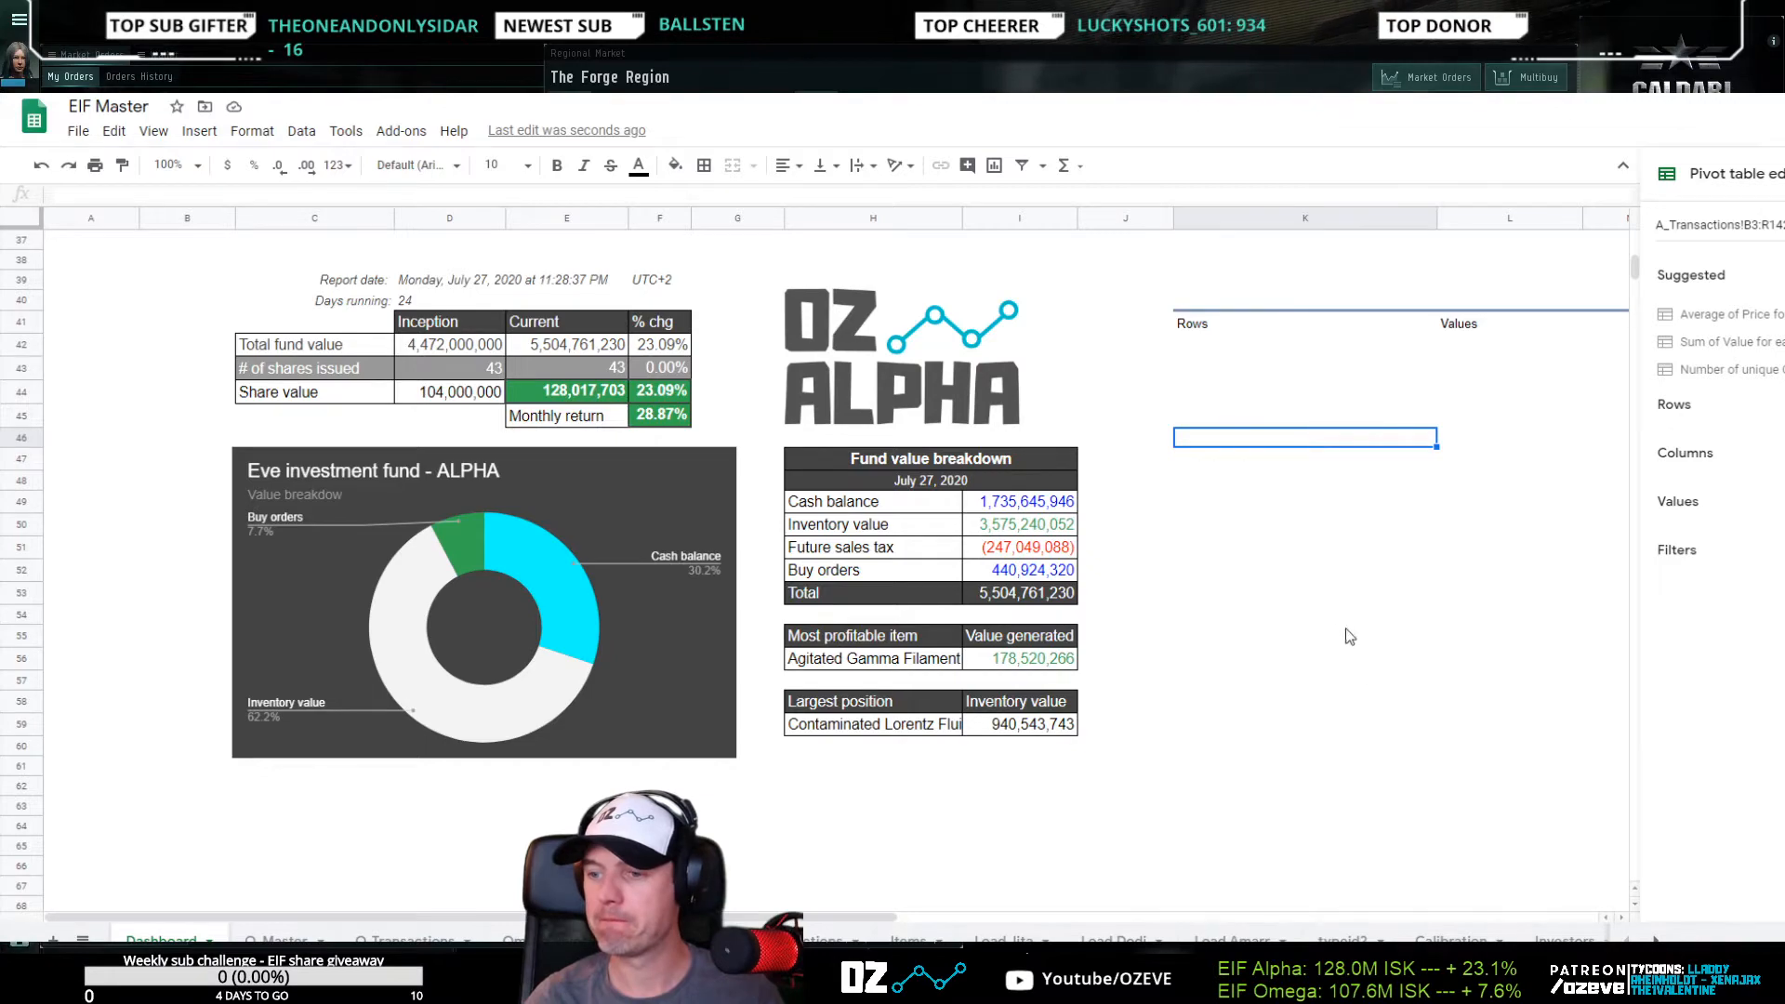
scroll(1293, 632, "up", 4)
left_click(1269, 585)
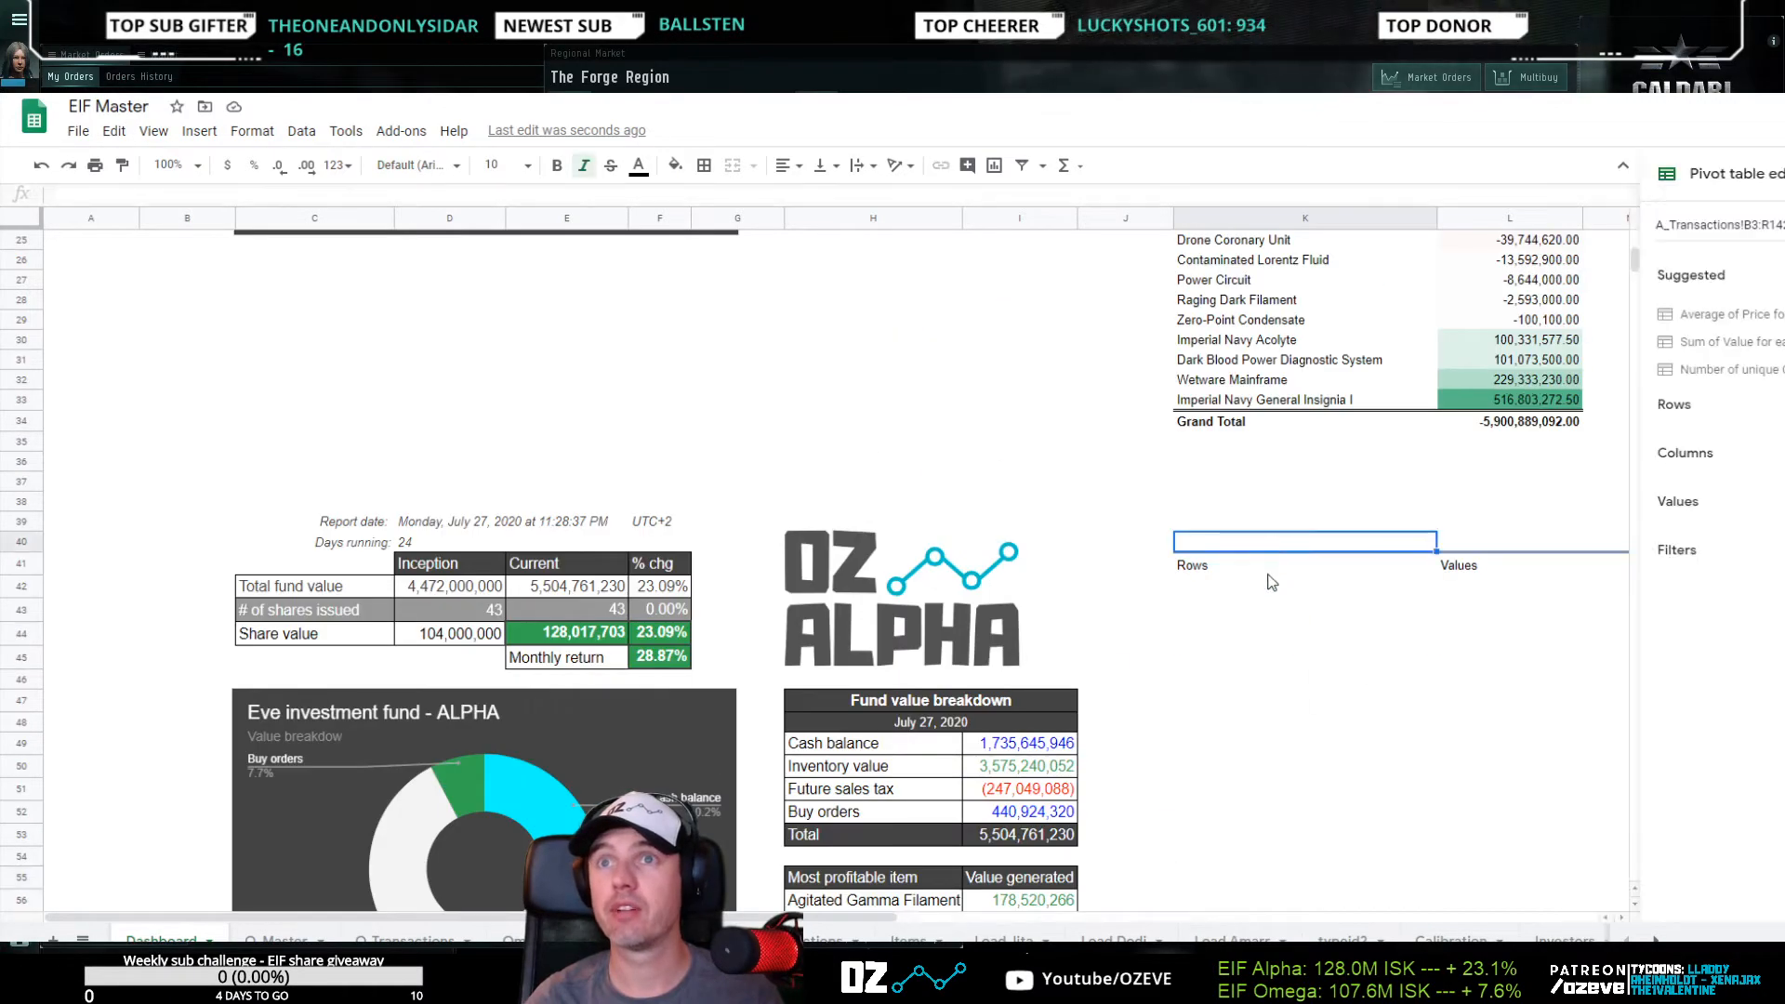
scroll(1297, 633, "up", 3)
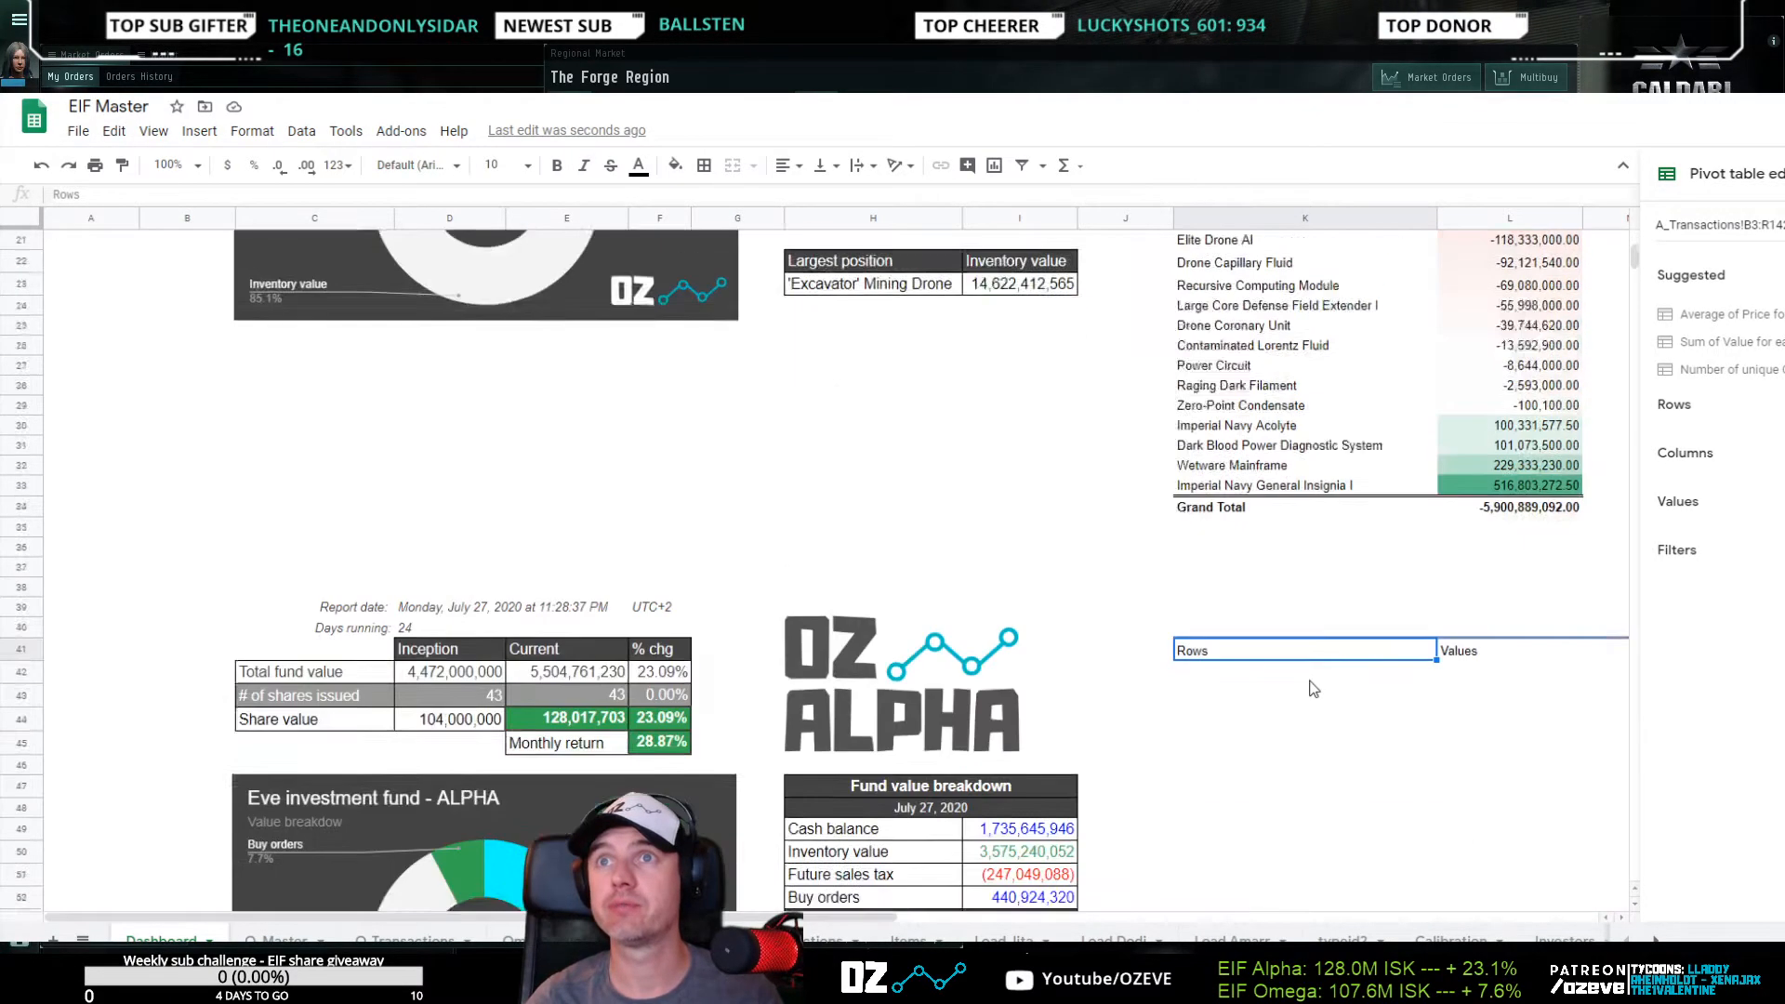
scroll(1314, 688, "down", 3)
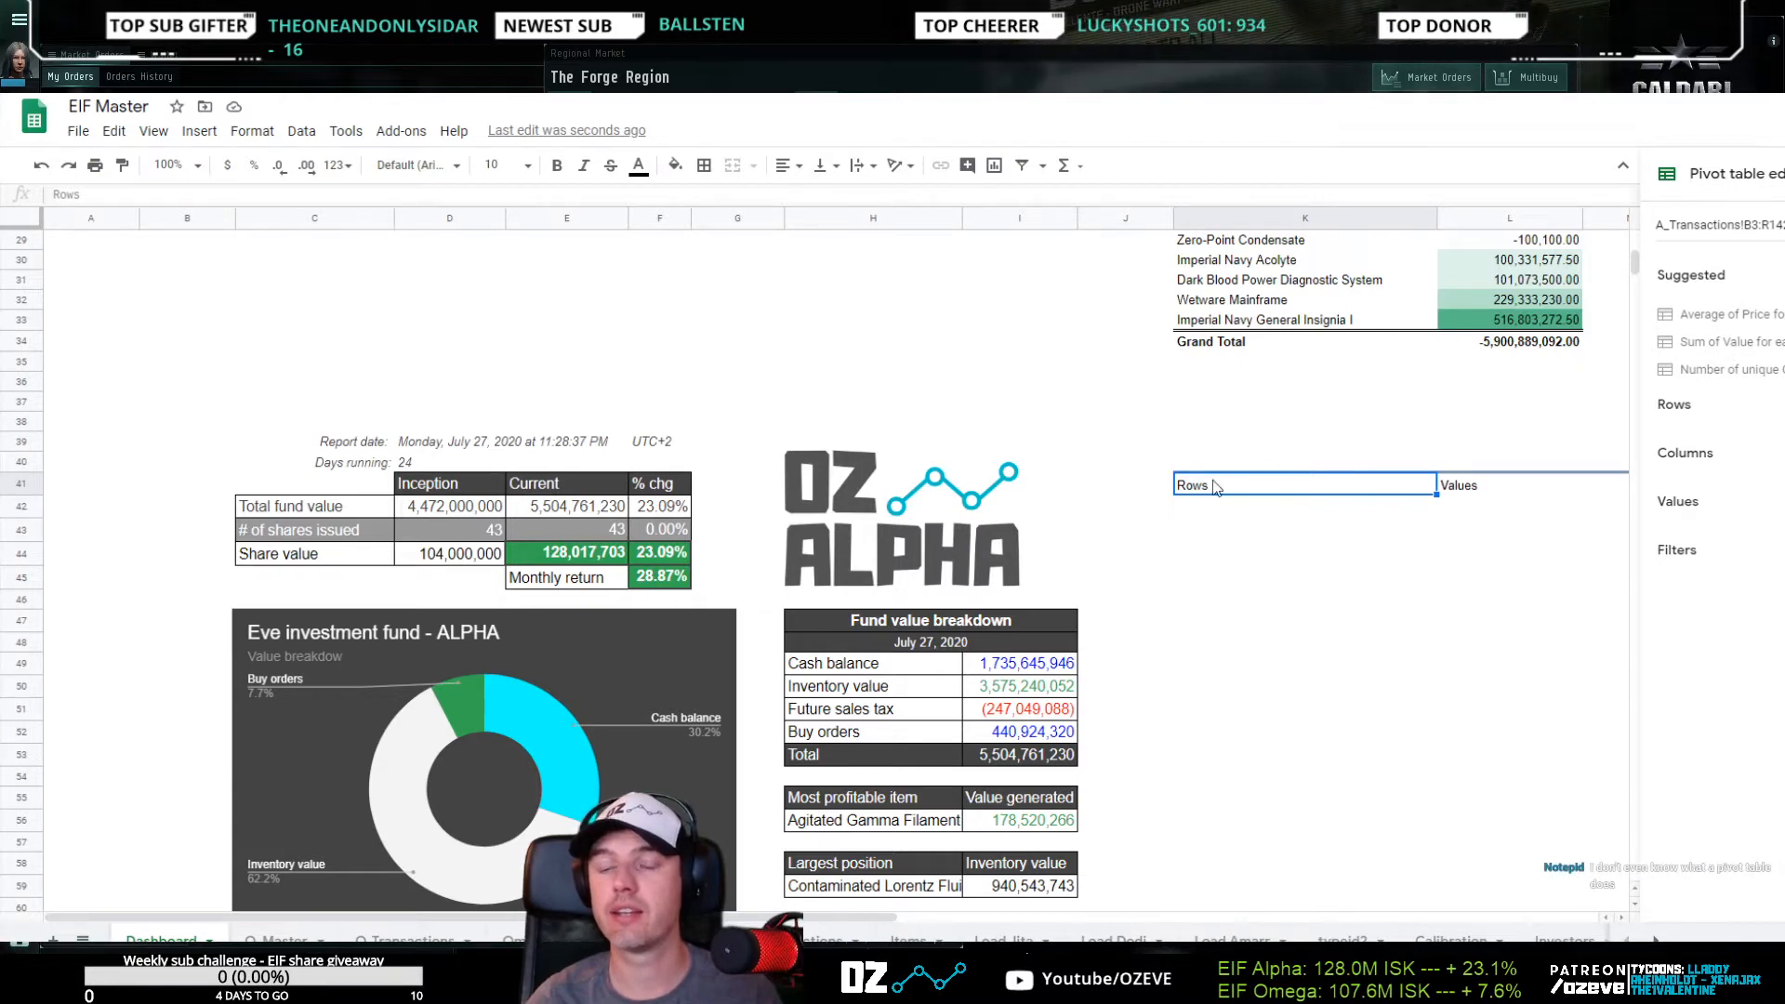
scroll(1166, 534, "down", 3)
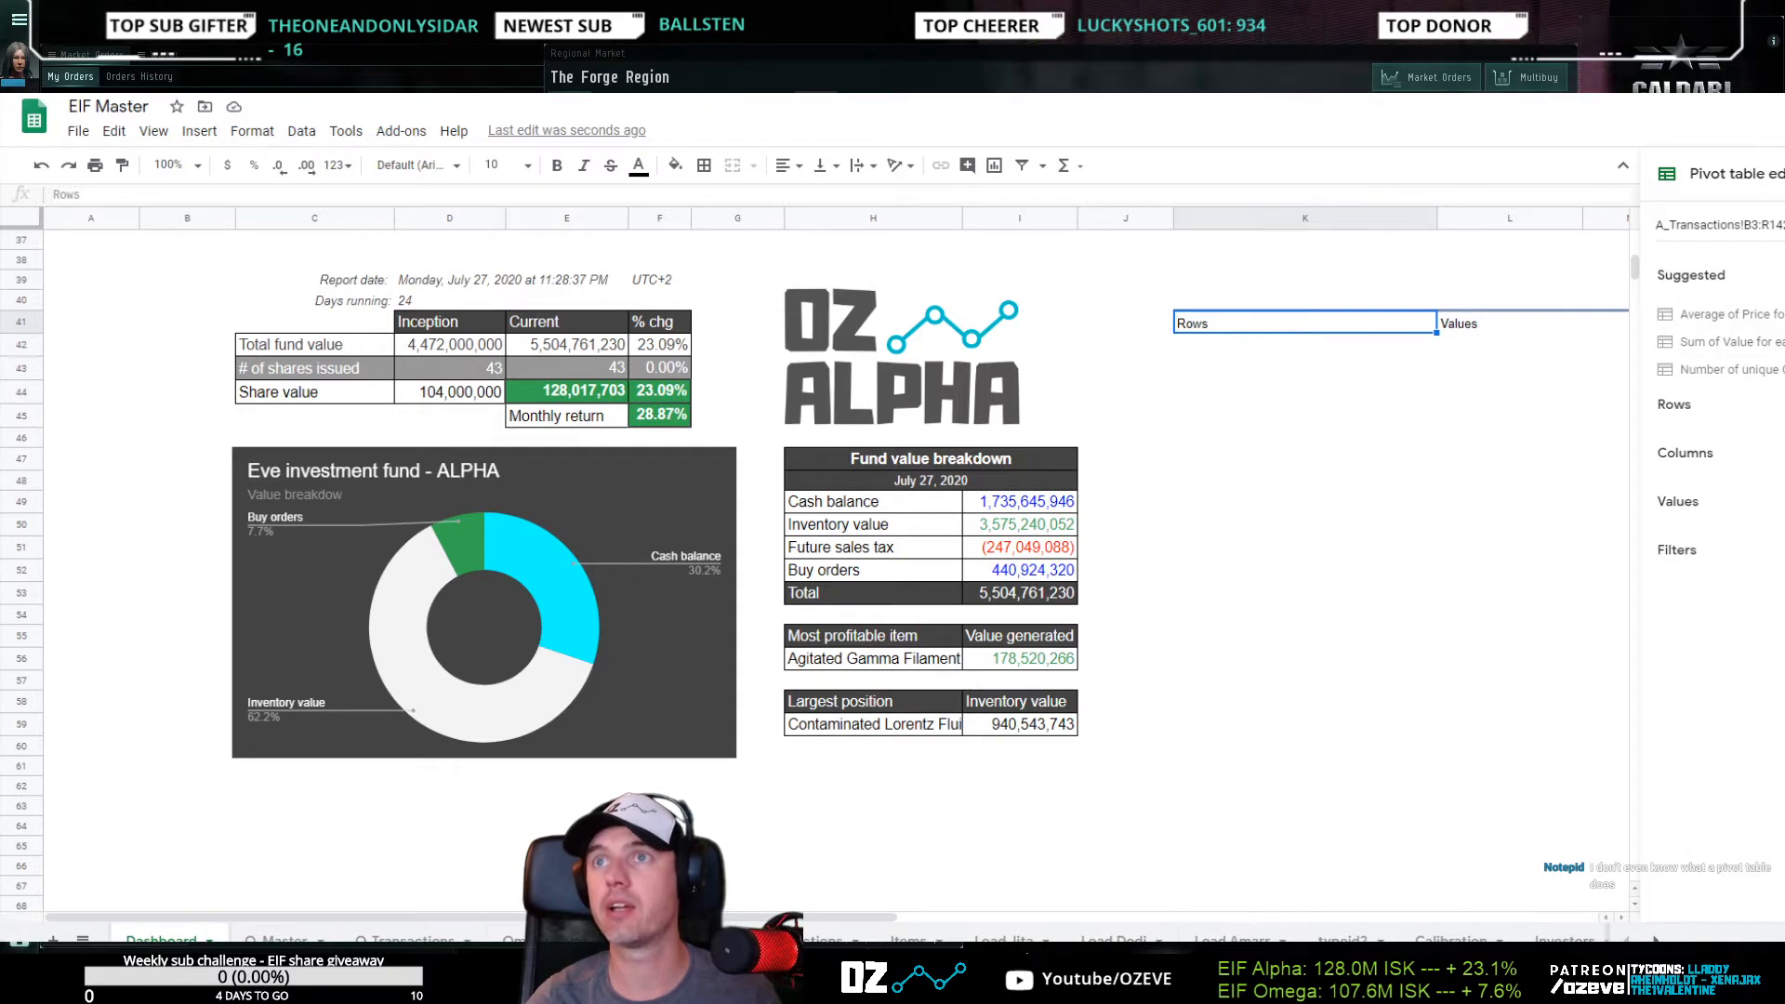
Narrow the spreadsheet window to bring the pivot table editor on screen alongside the empty pivot table
left_click(1782, 406)
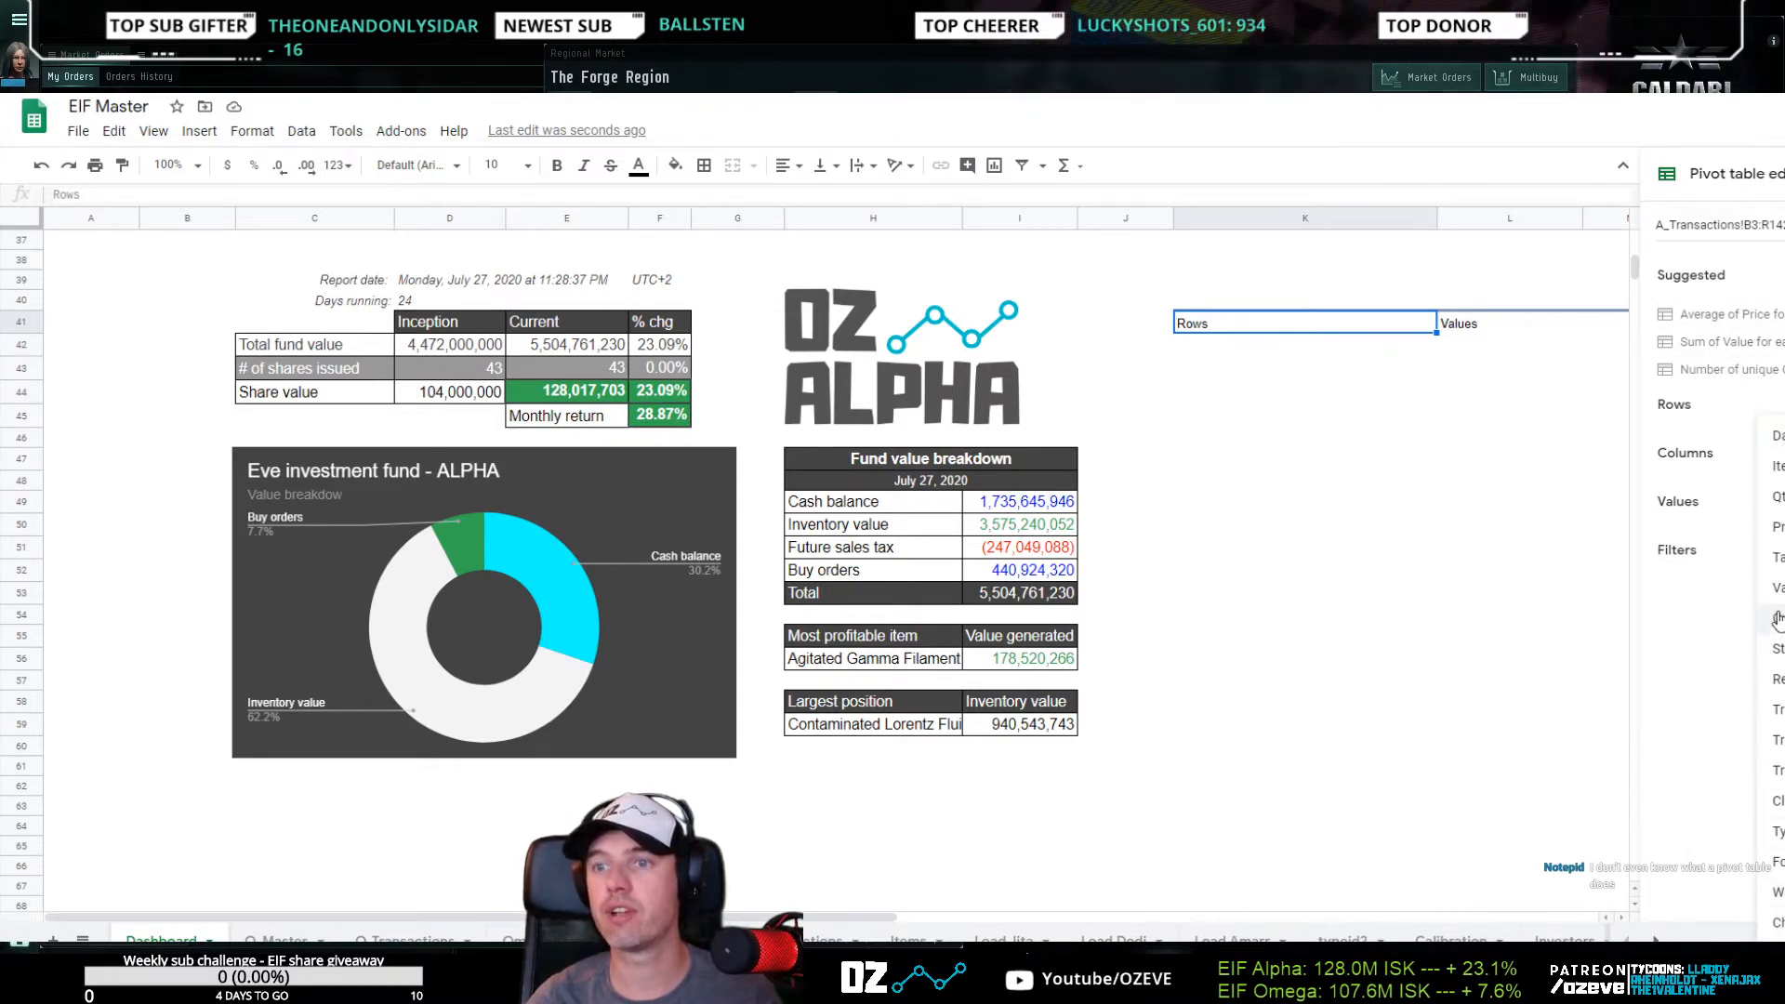
left_click(1562, 457)
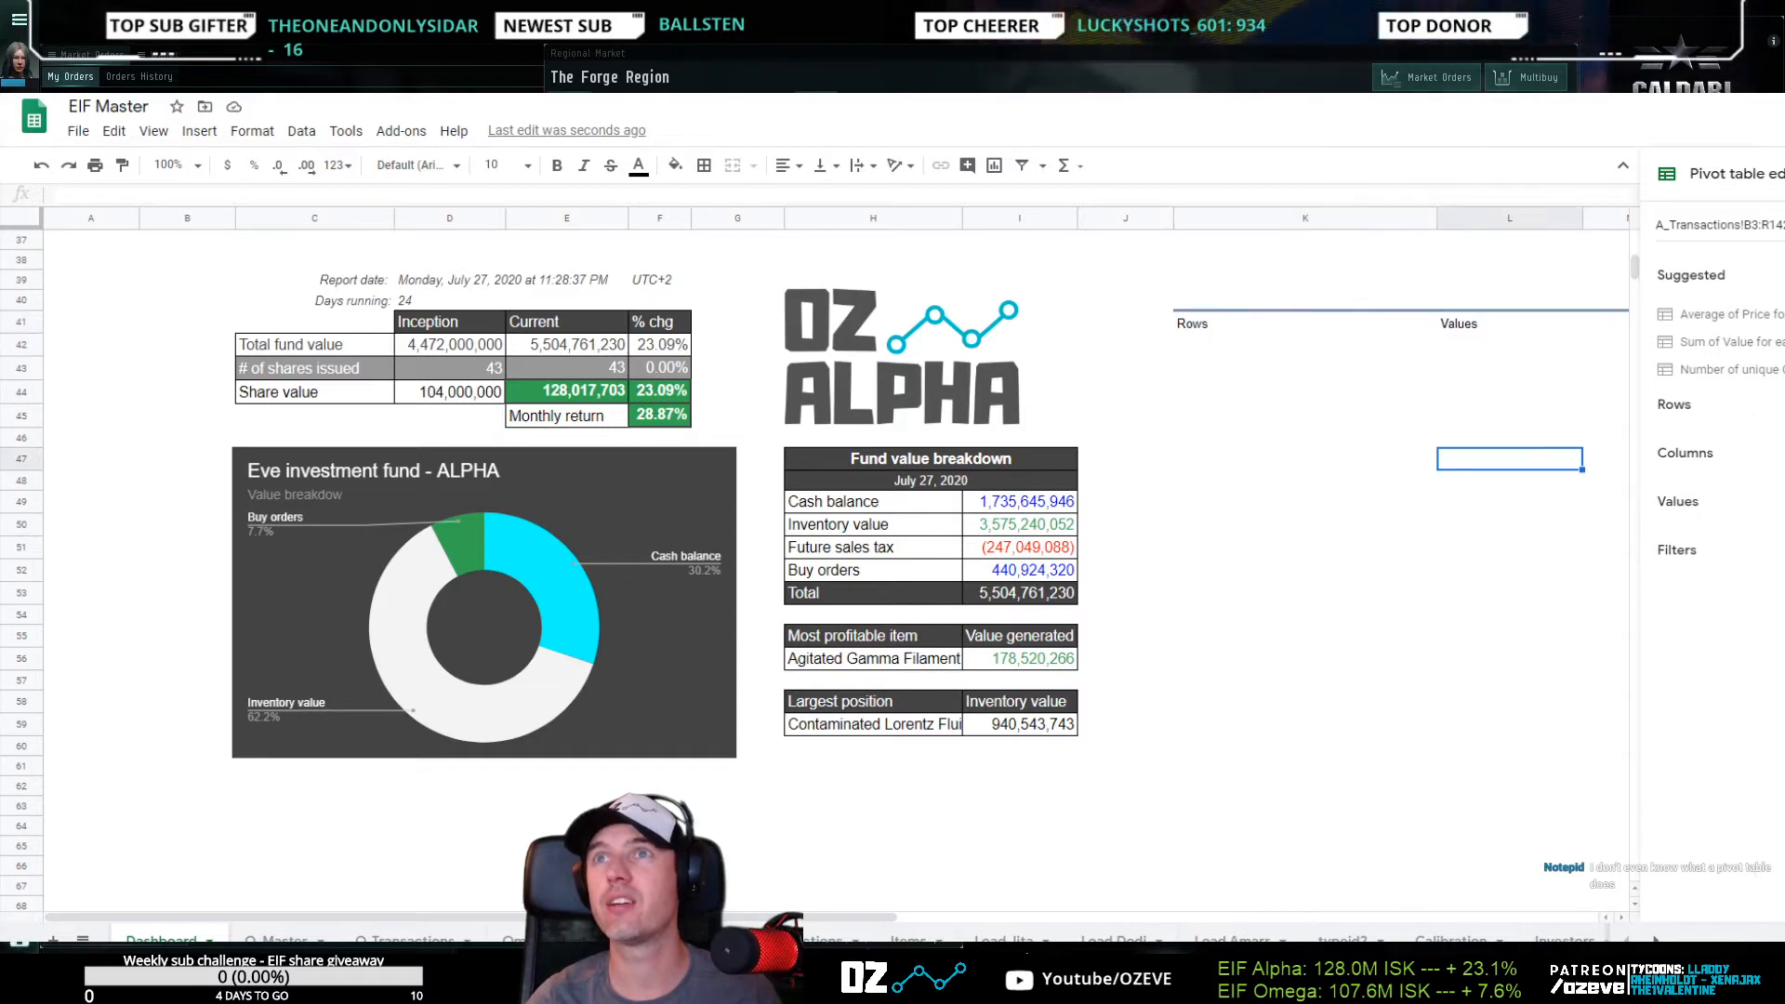
left_click_drag(1784, 465, 1483, 465)
left_click(1208, 368)
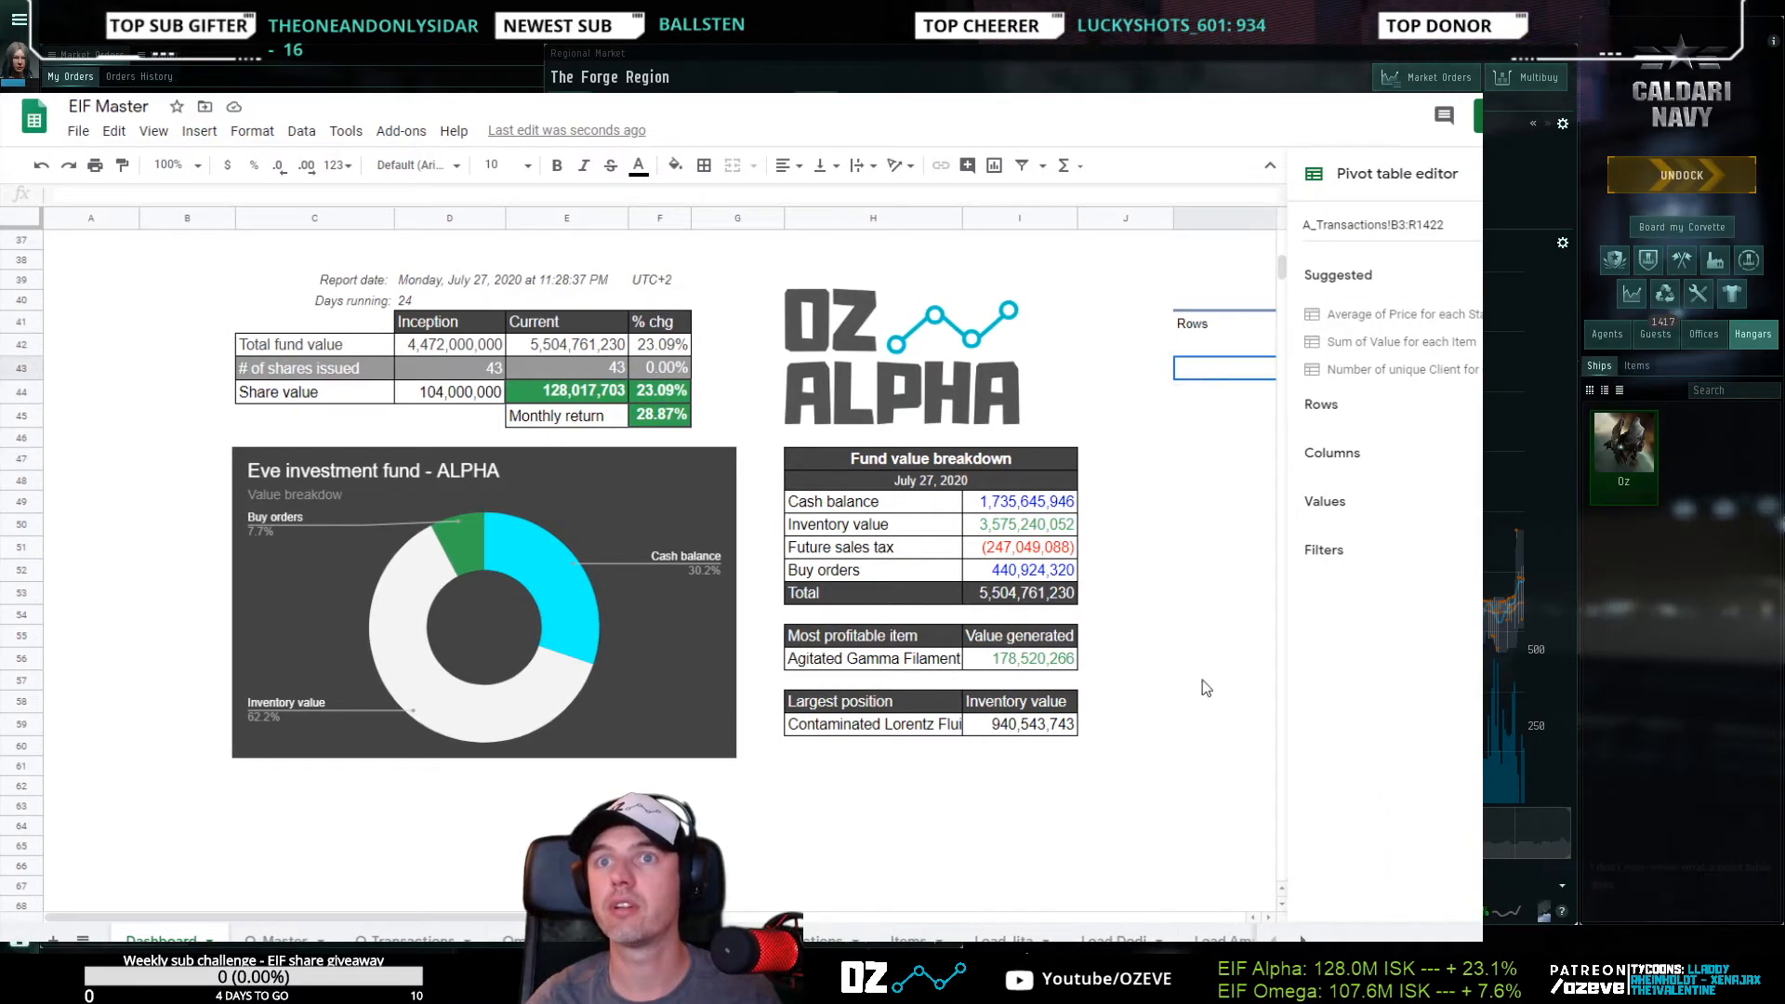
left_click(1270, 918)
left_click(1270, 918)
left_click(1271, 918)
left_click(1270, 918)
left_click(1270, 918)
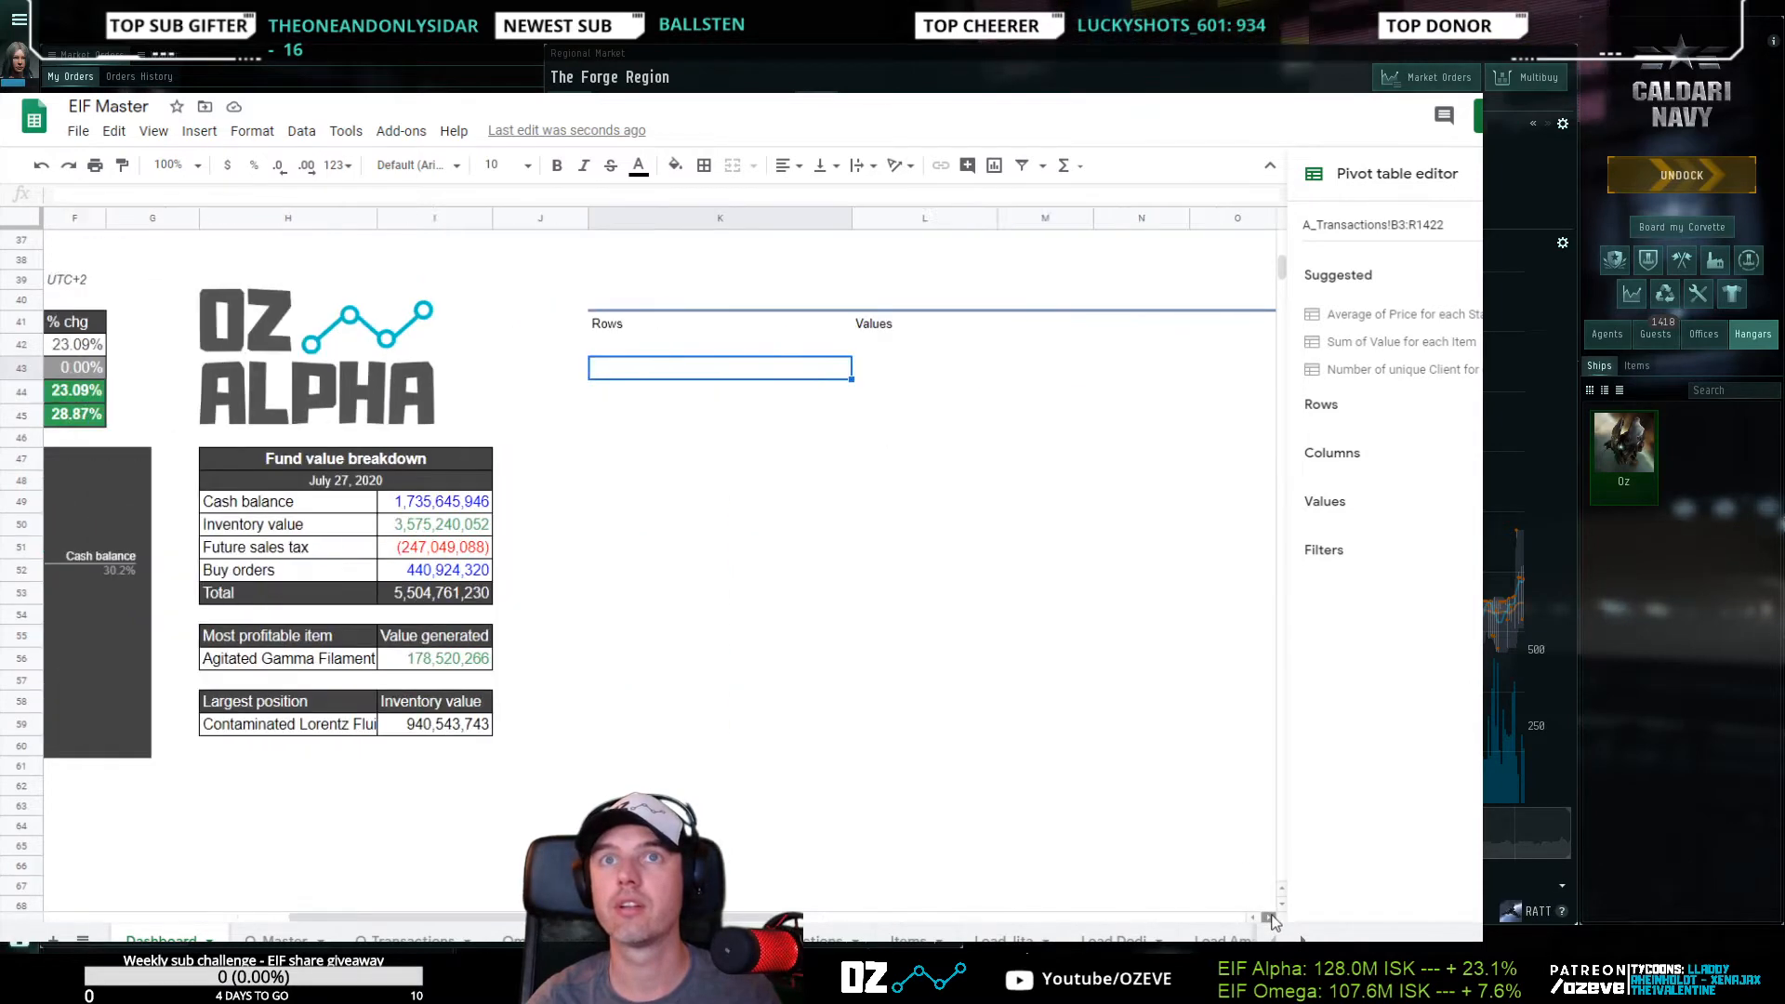
left_click(1270, 918)
left_click(849, 502)
left_click(701, 337)
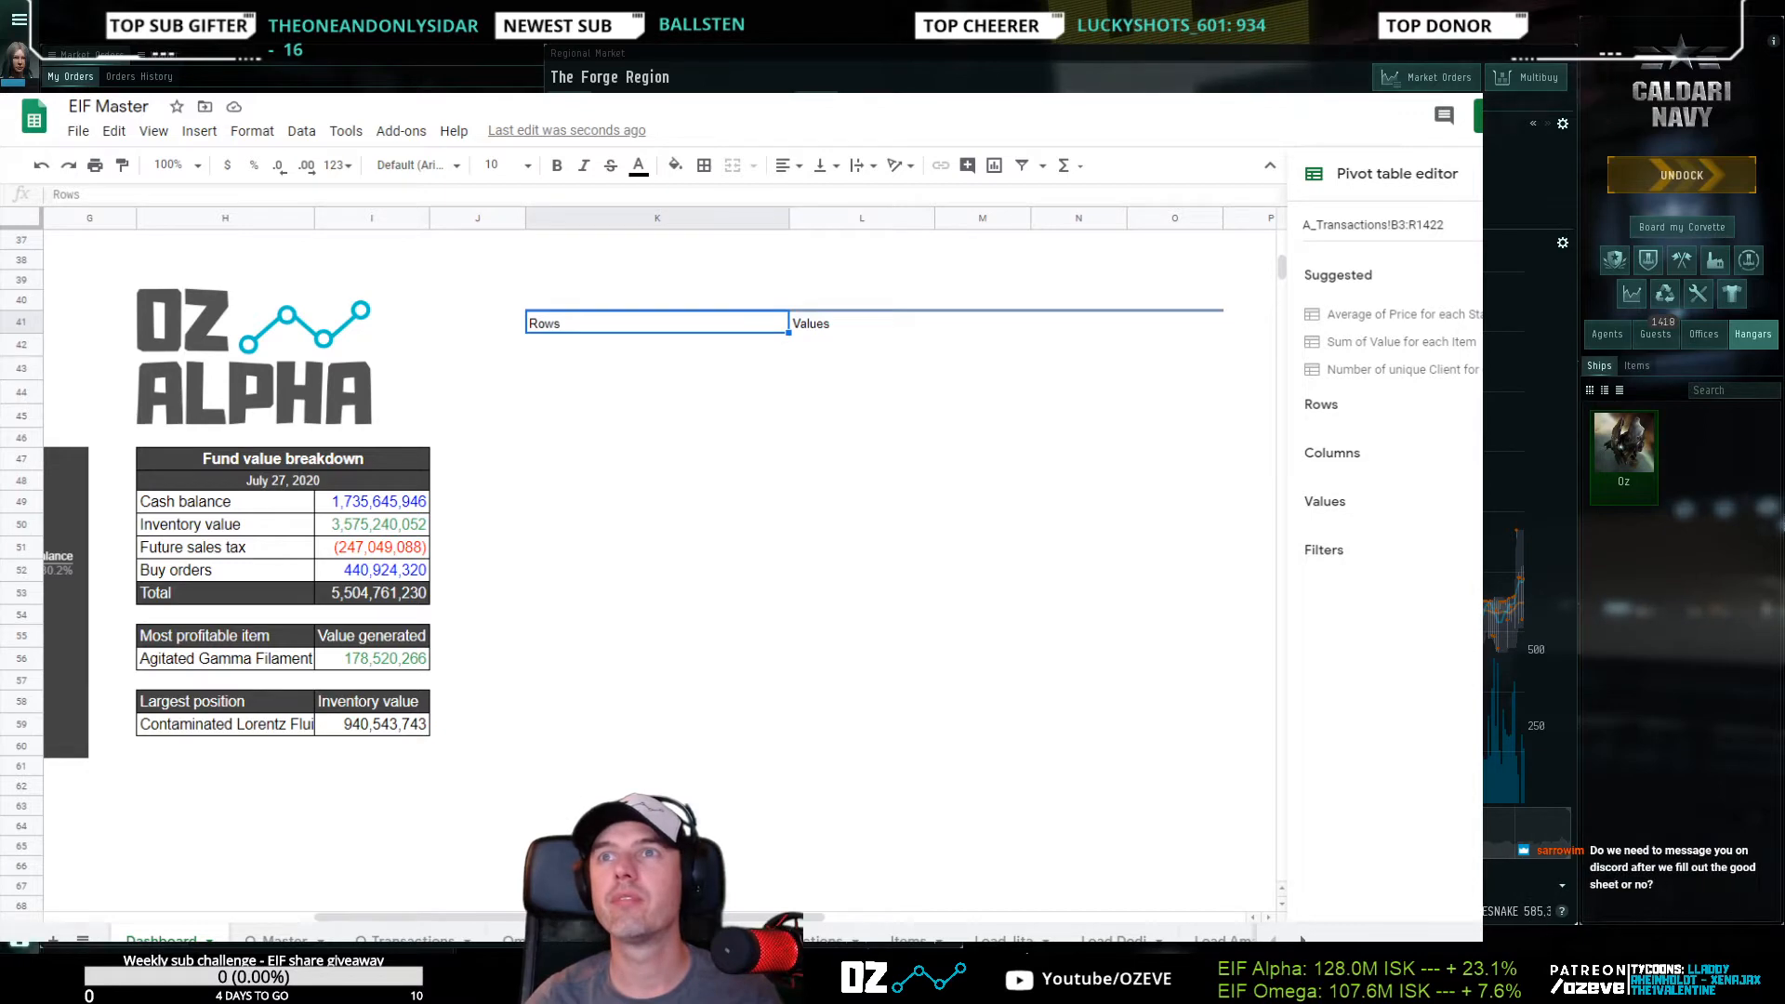
left_click_drag(1483, 521, 1345, 521)
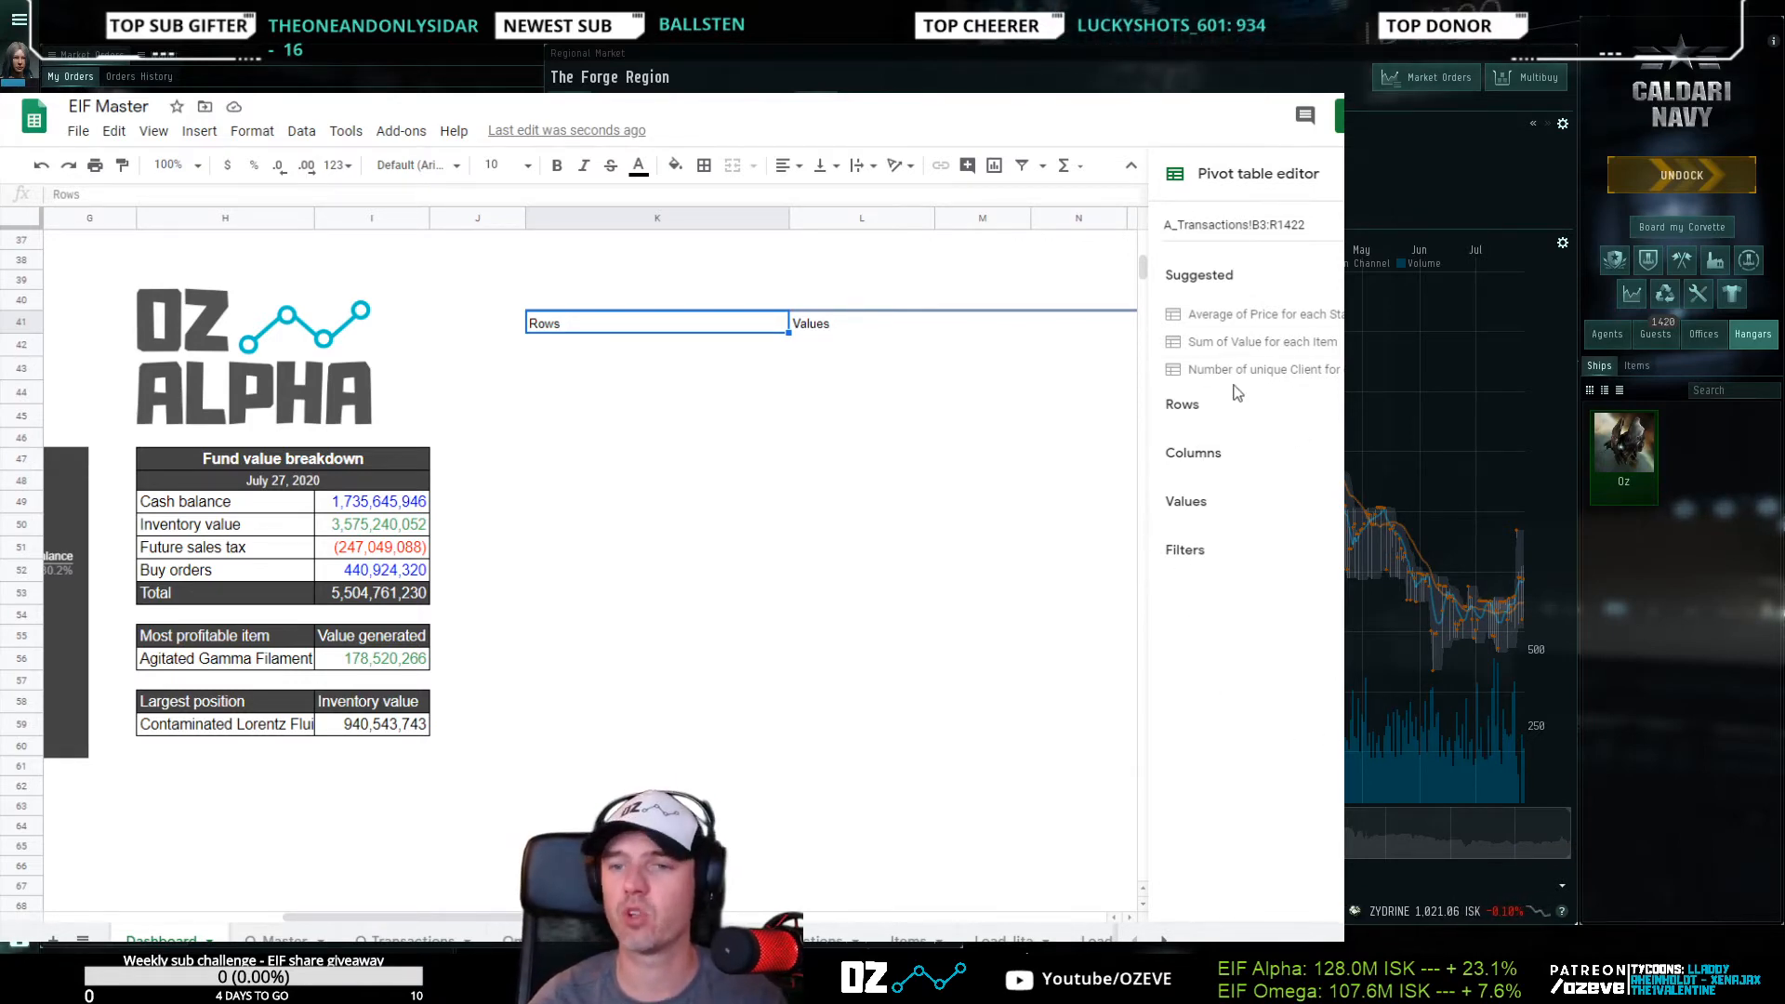
Add the Item field to the rows of the ALPHA pivot table
left_click(775, 415)
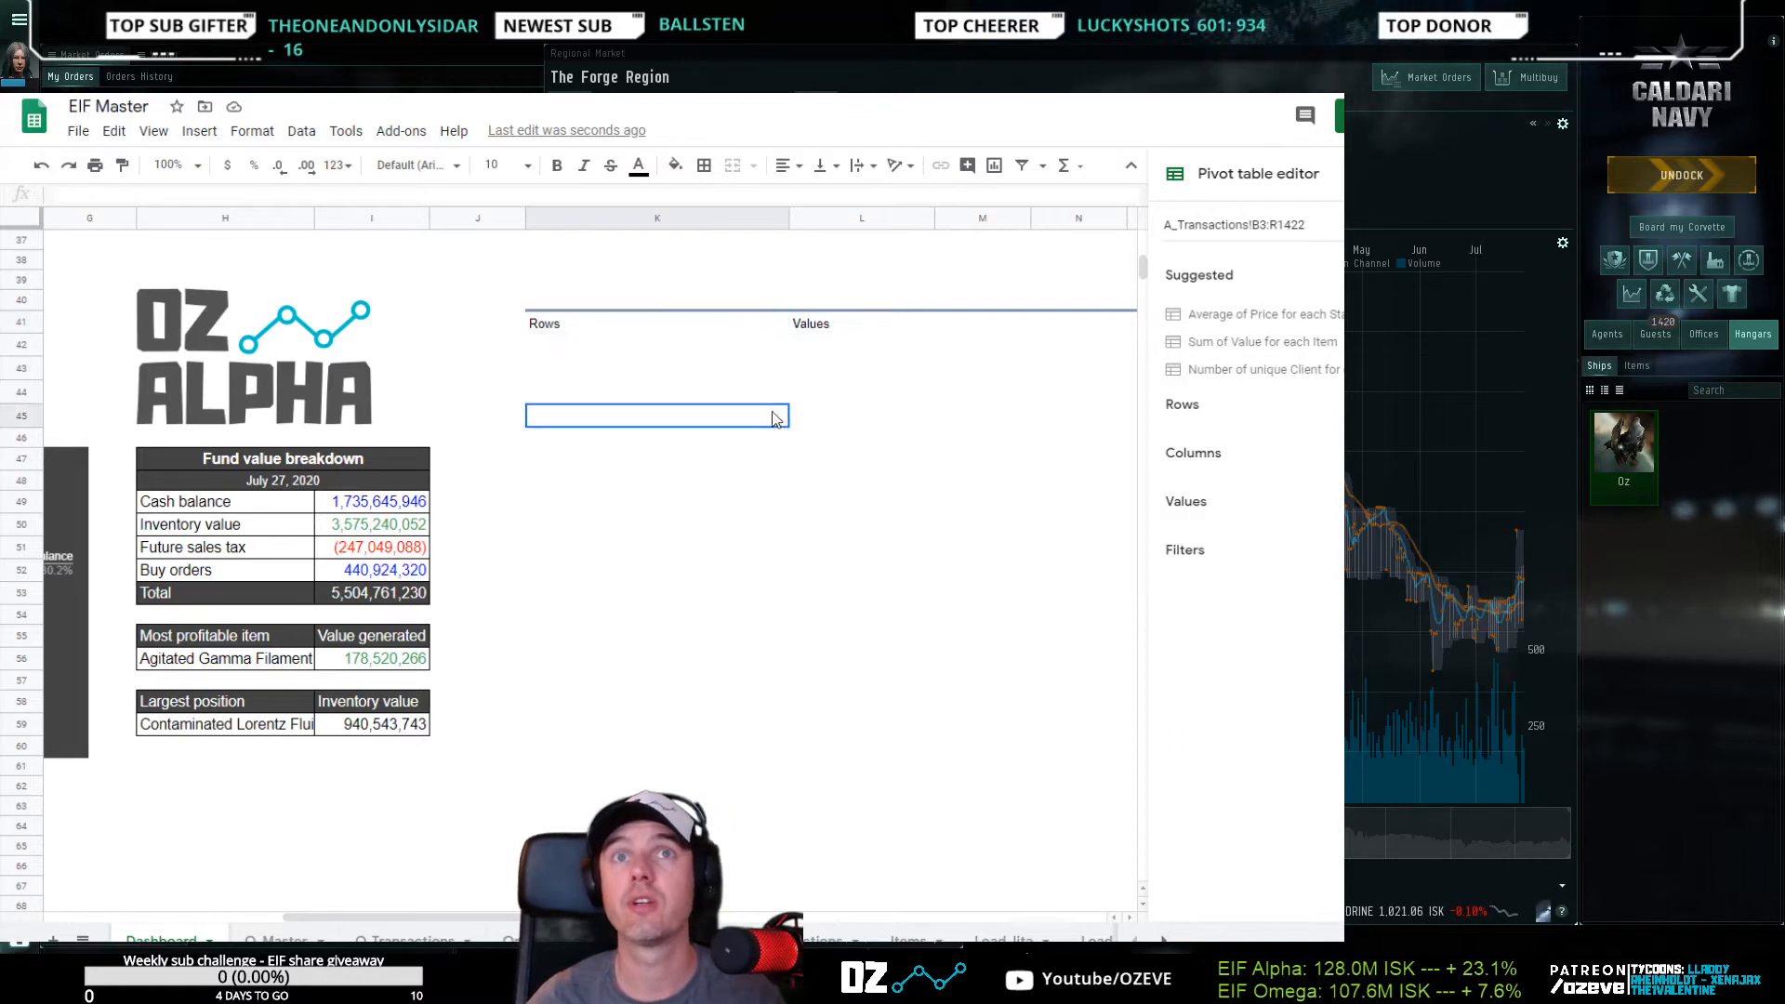
left_click(637, 344)
left_click(644, 325)
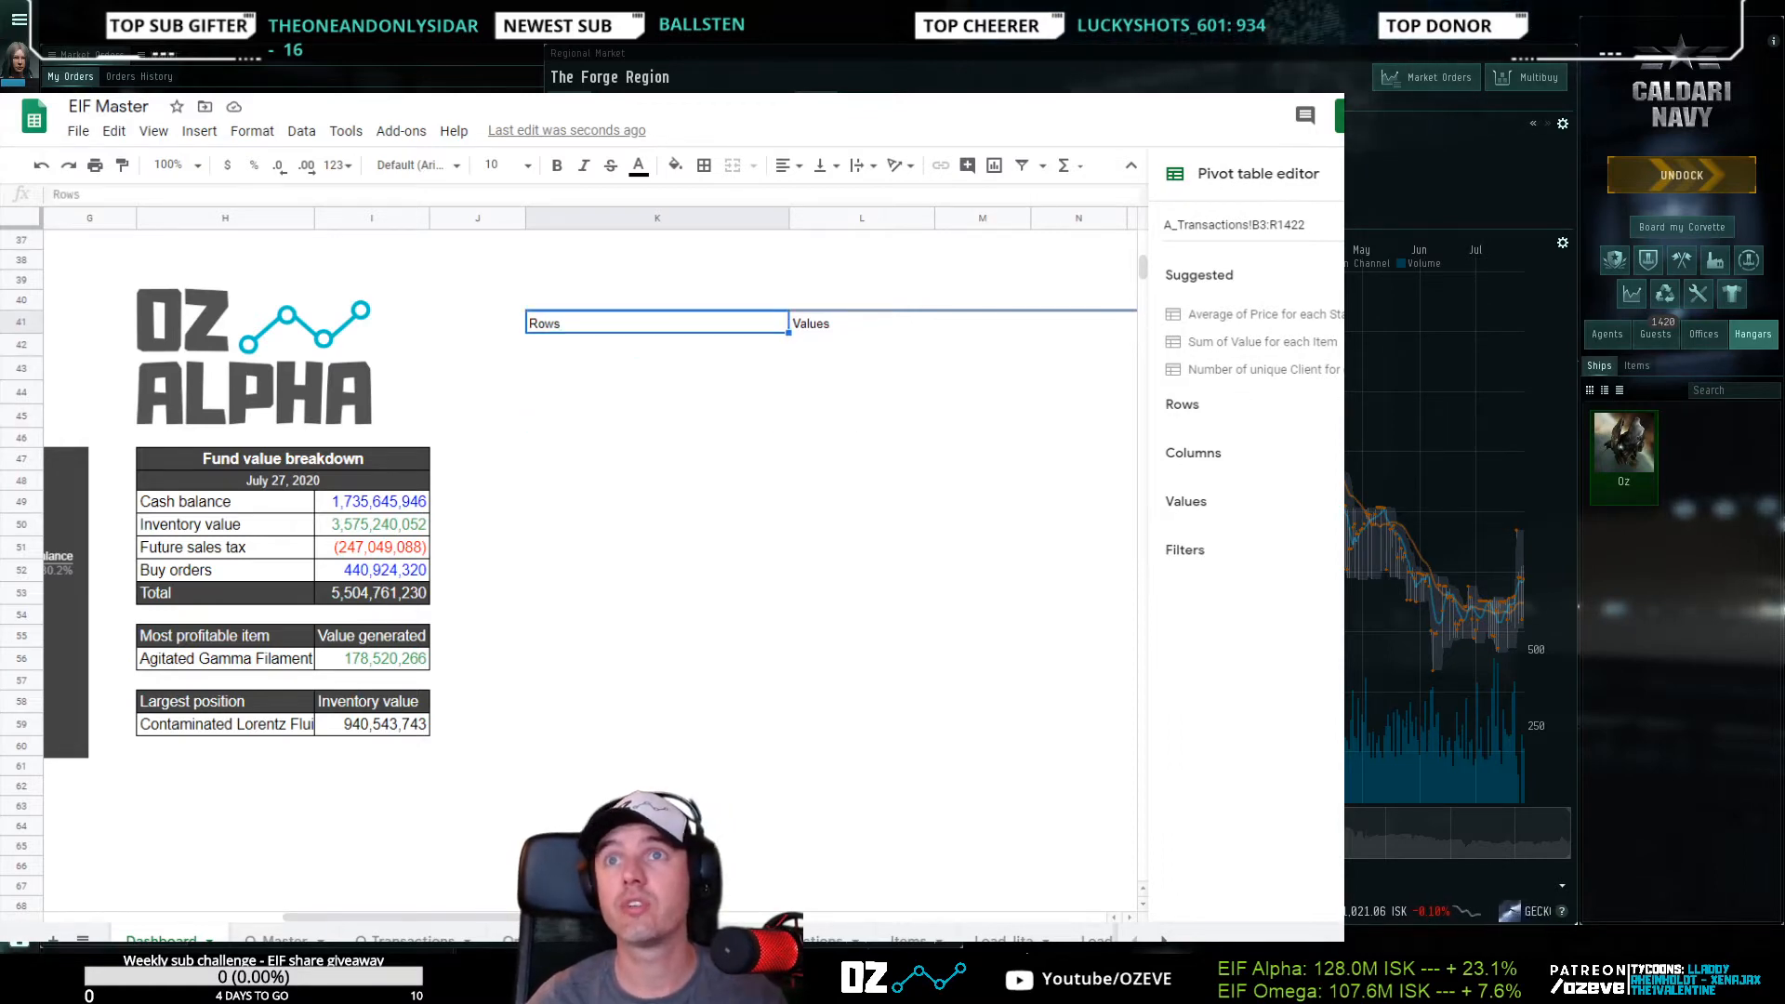
left_click(1325, 404)
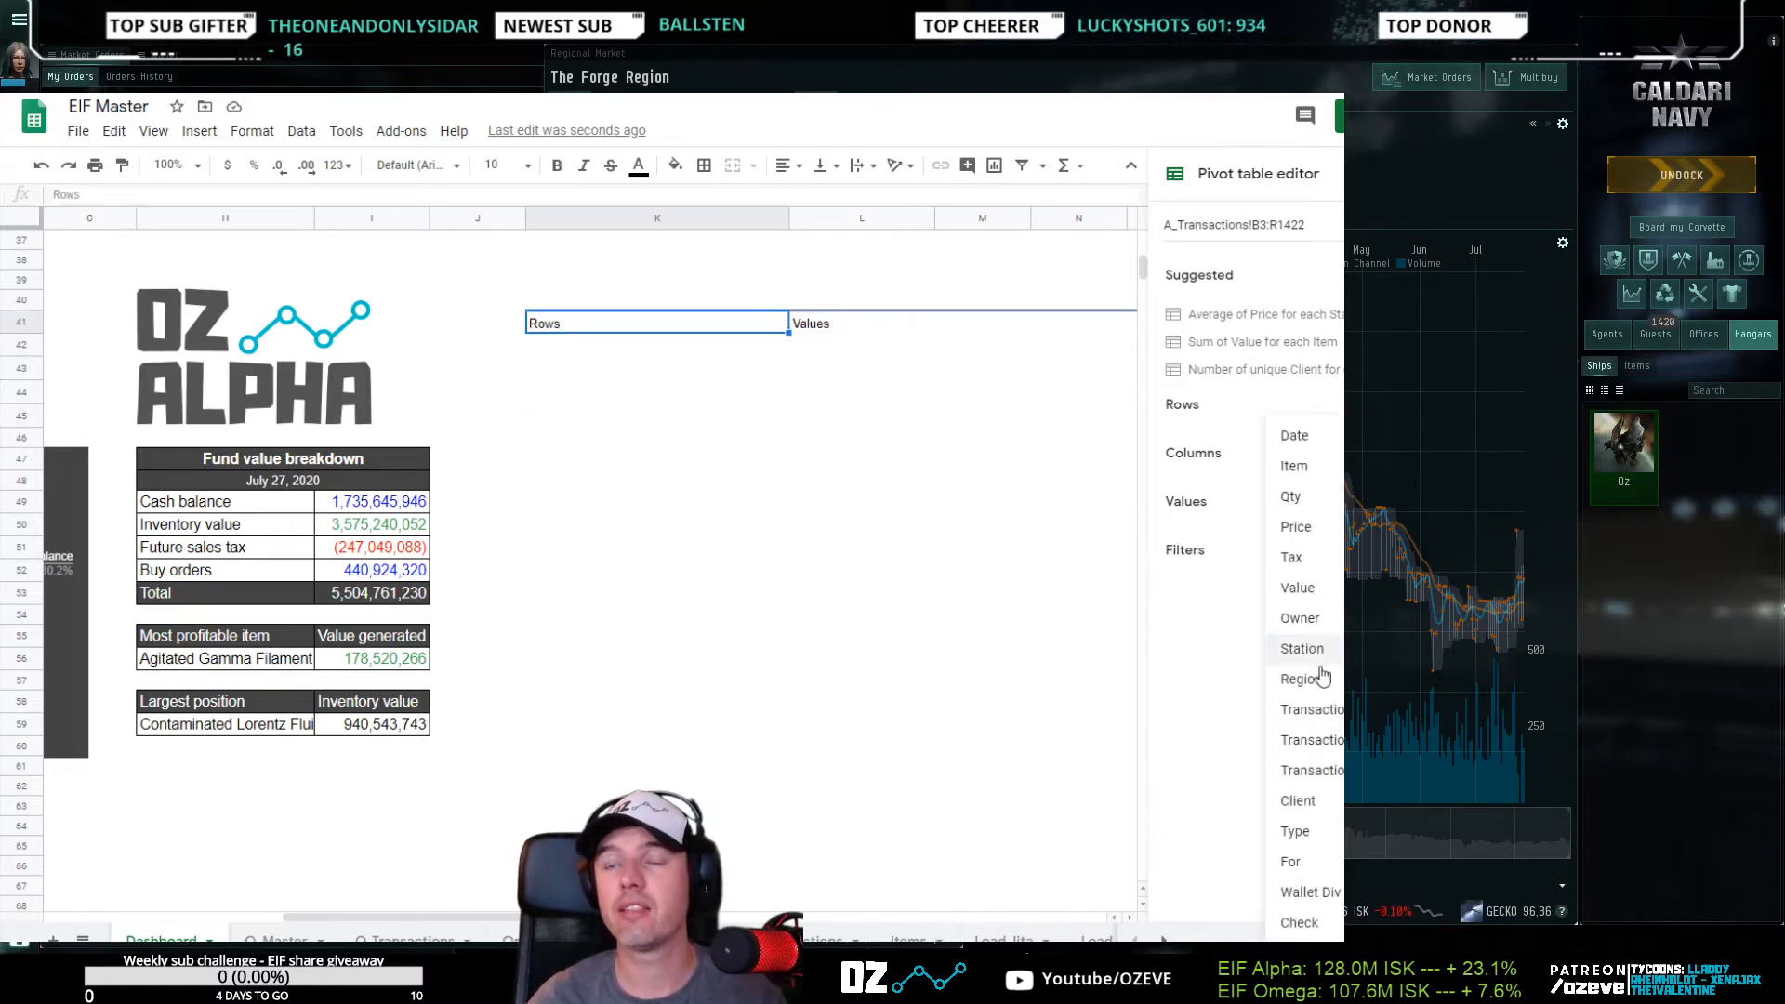
left_click(1283, 466)
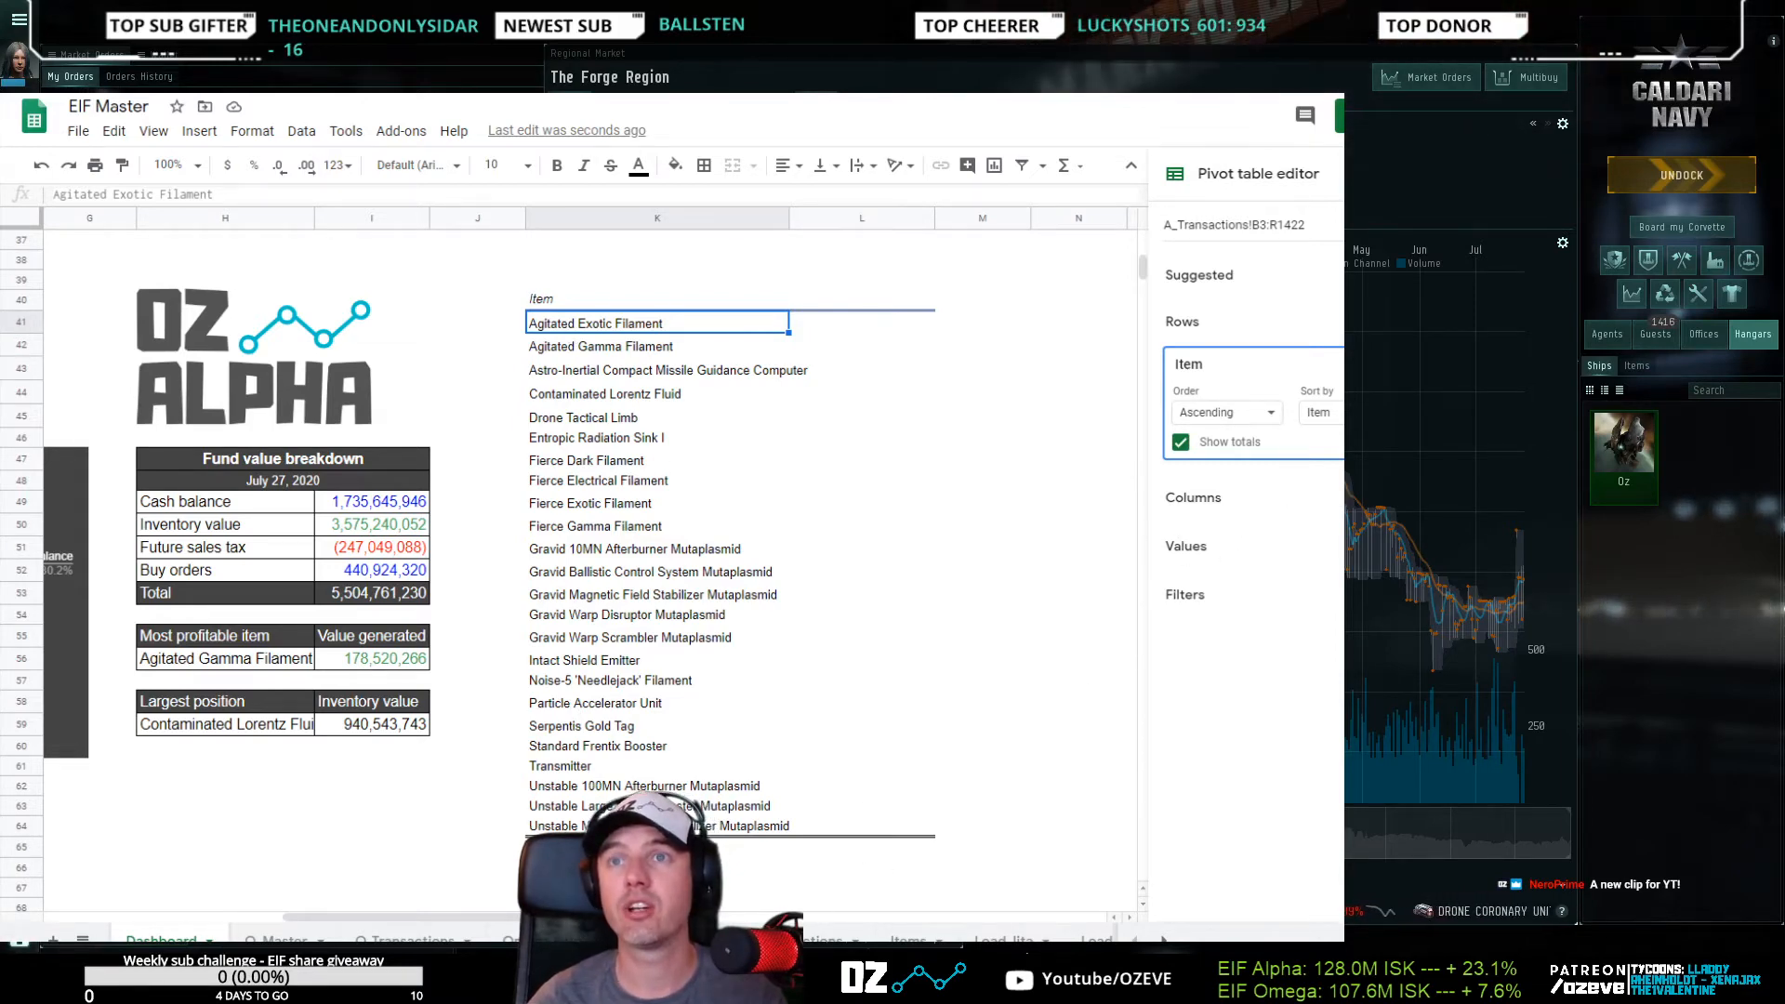
Add the Value field to the values of the ALPHA pivot table, summarized by SUM
left_click(1320, 412)
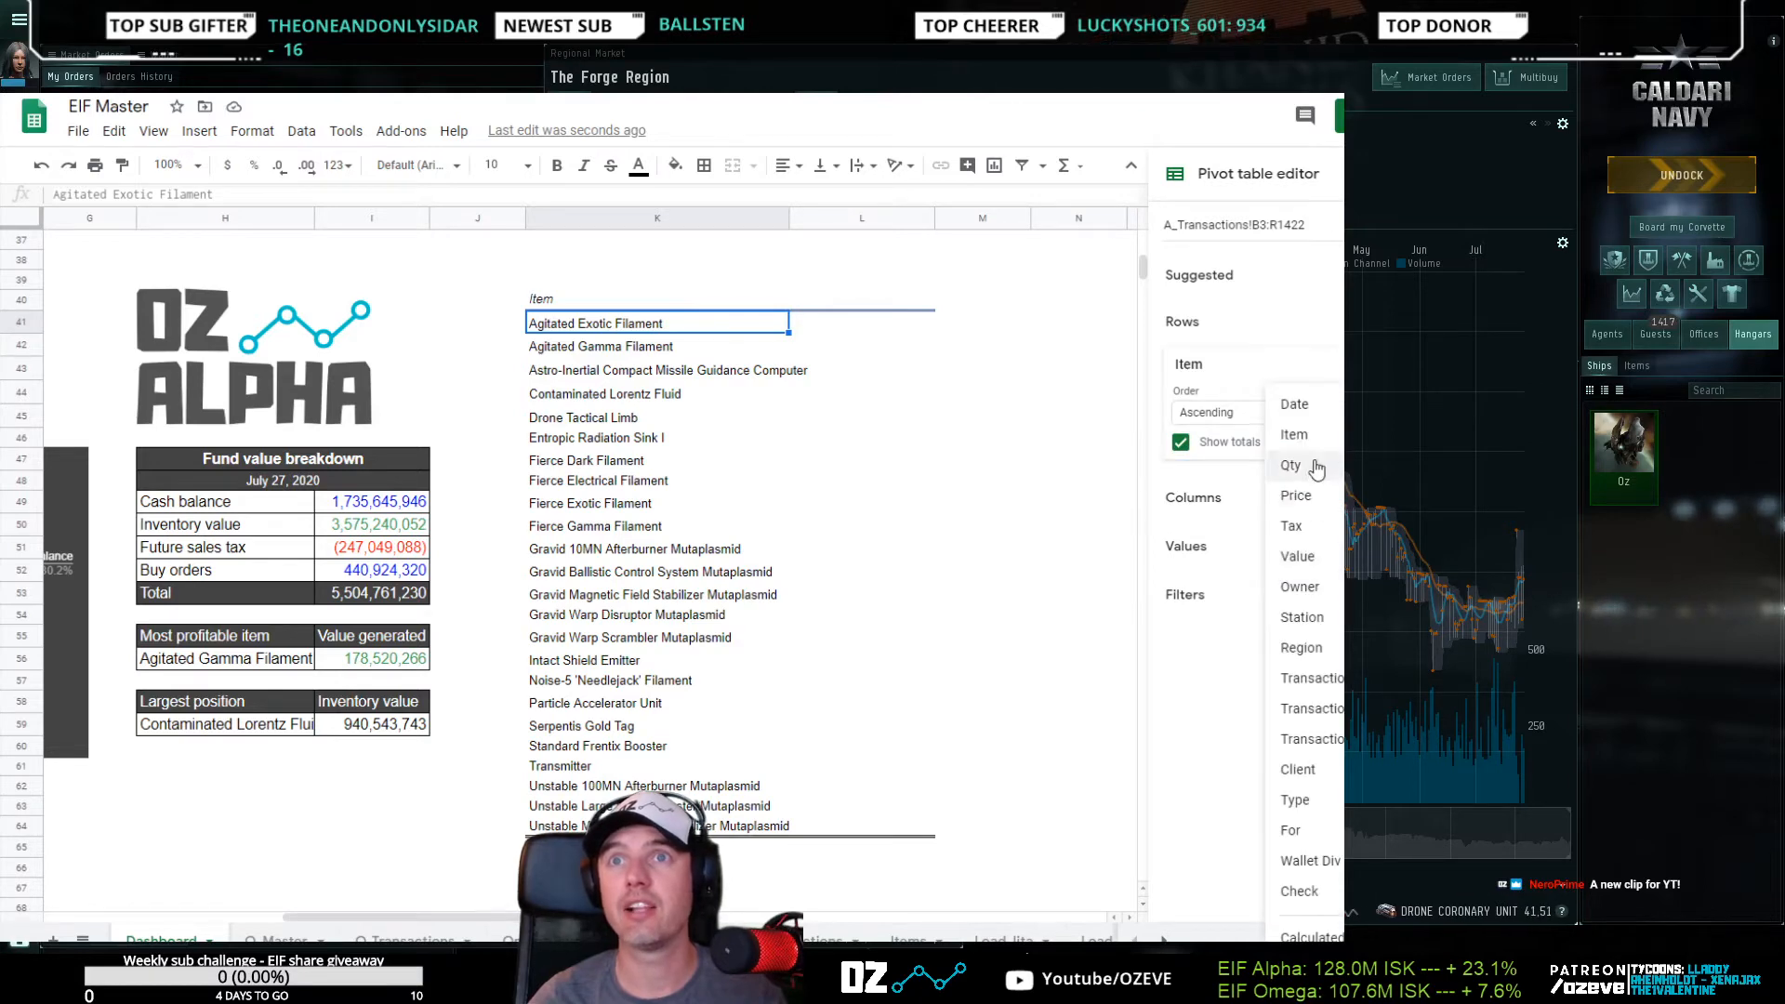
left_click(1312, 567)
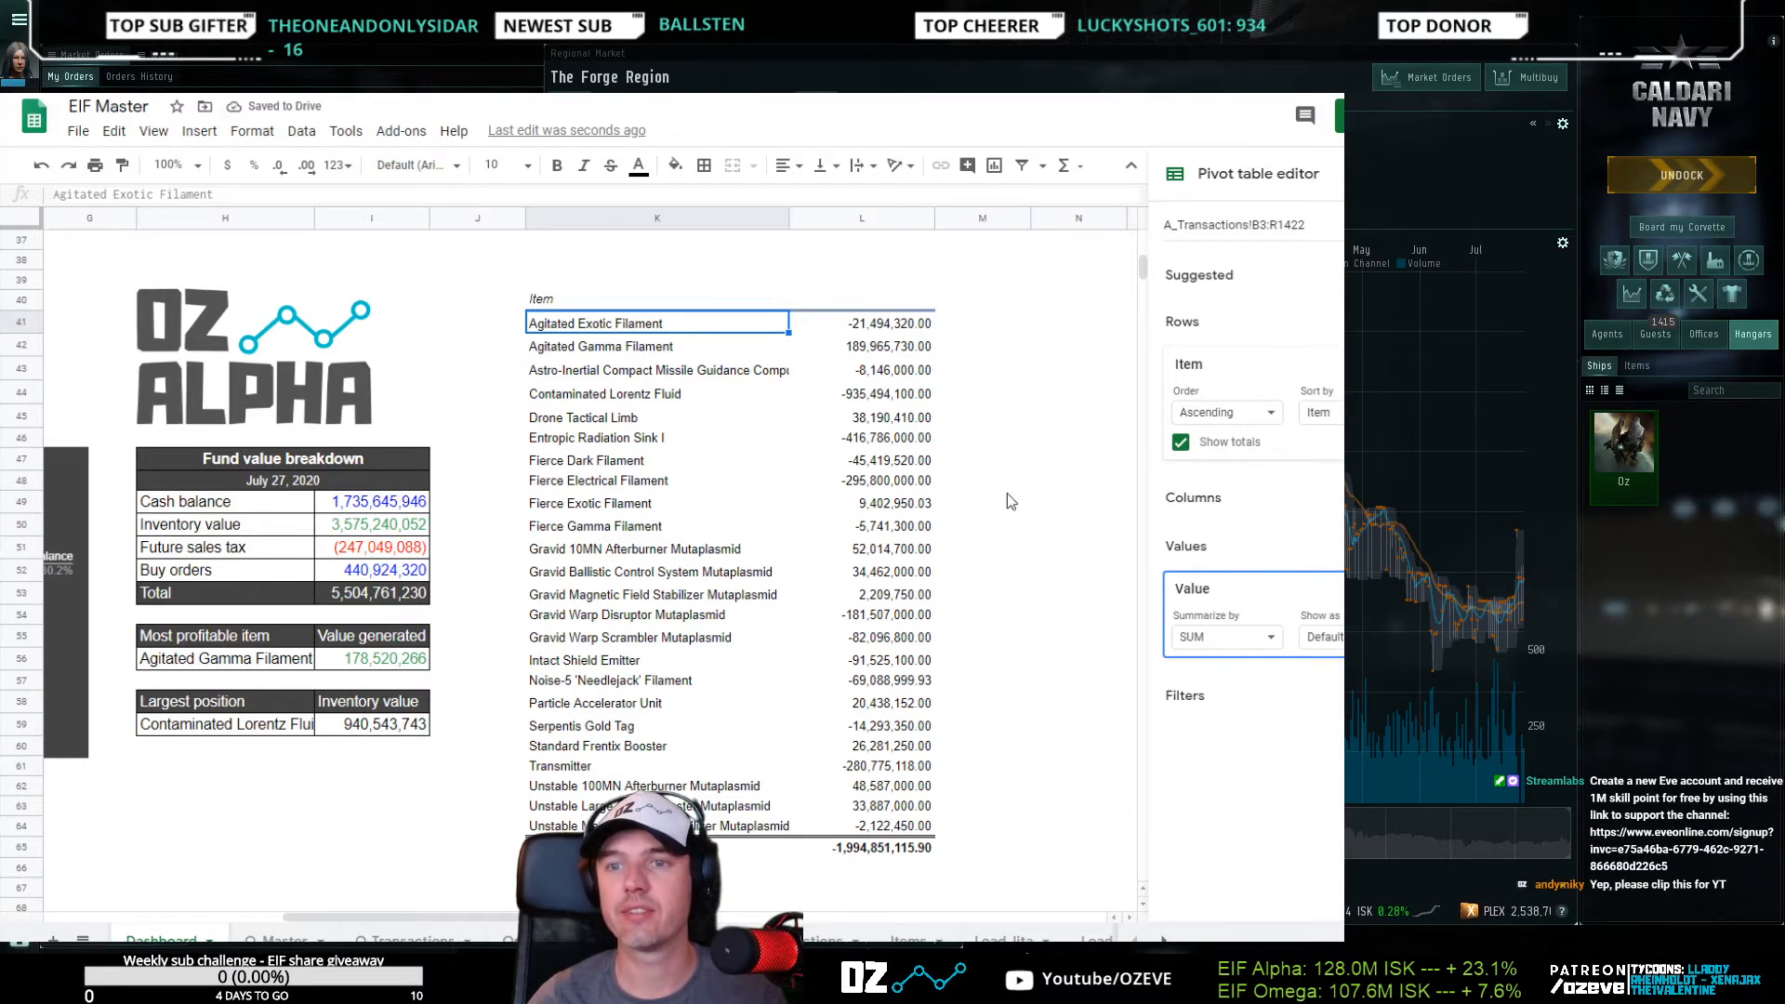
left_click(863, 328)
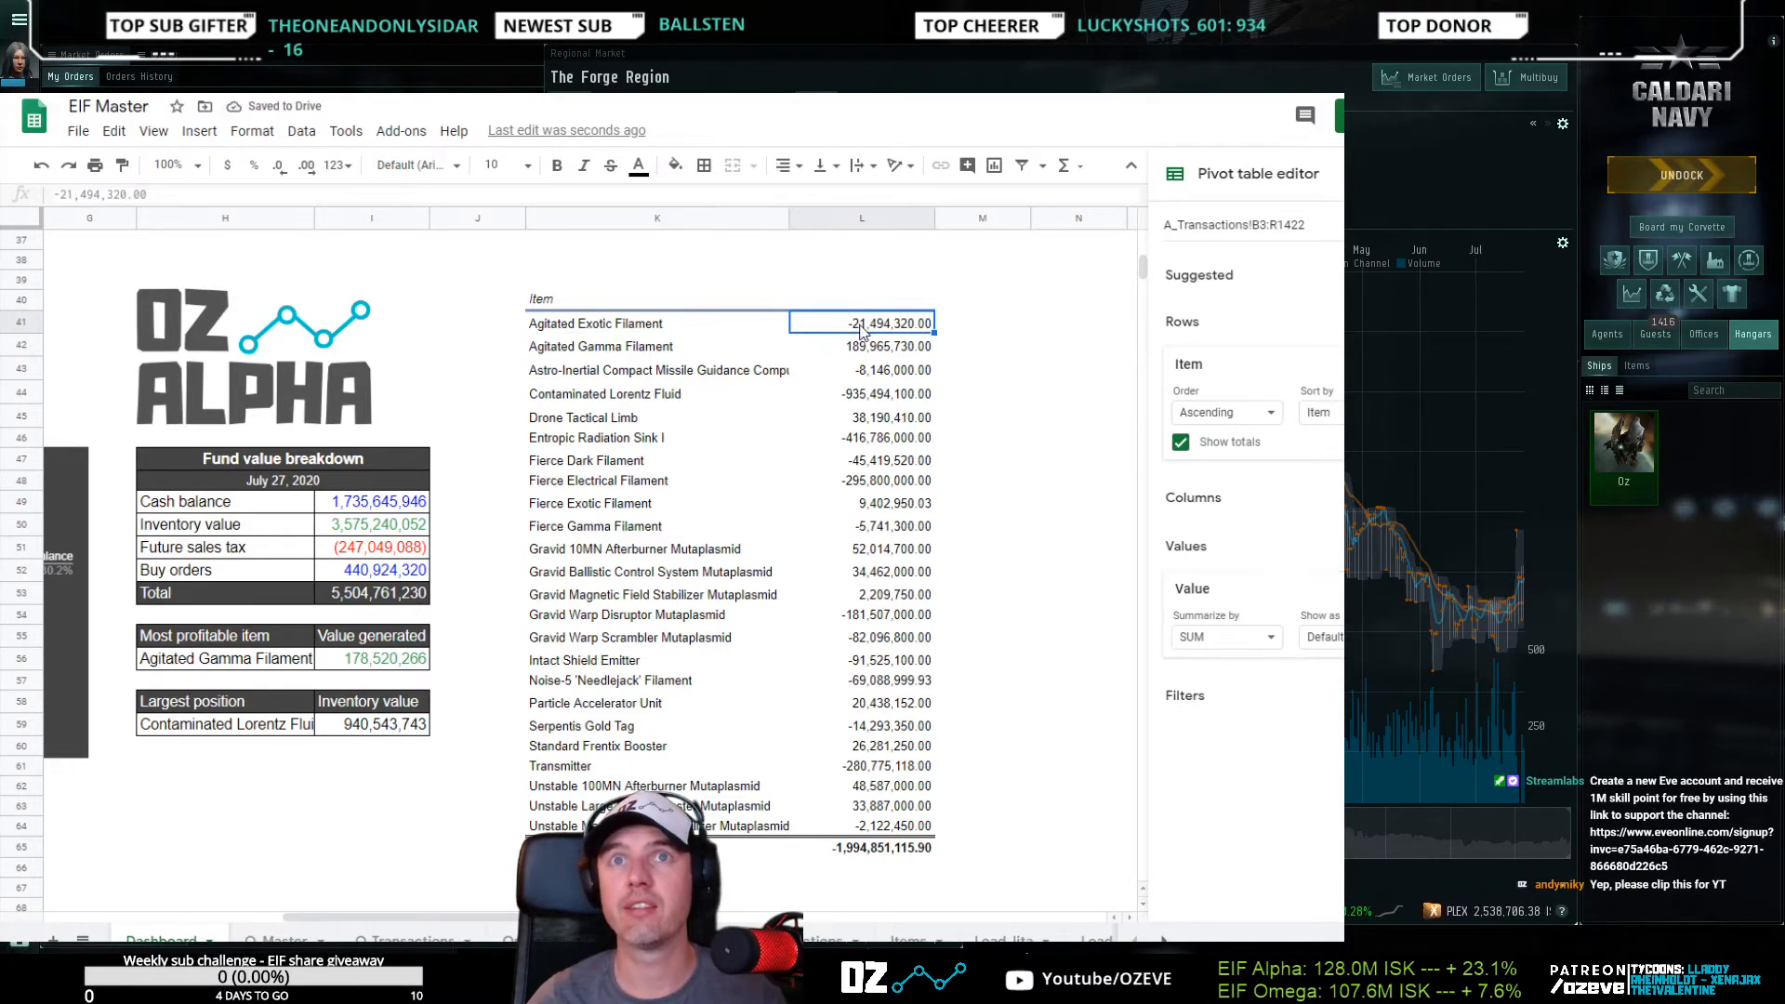
left_click(1230, 649)
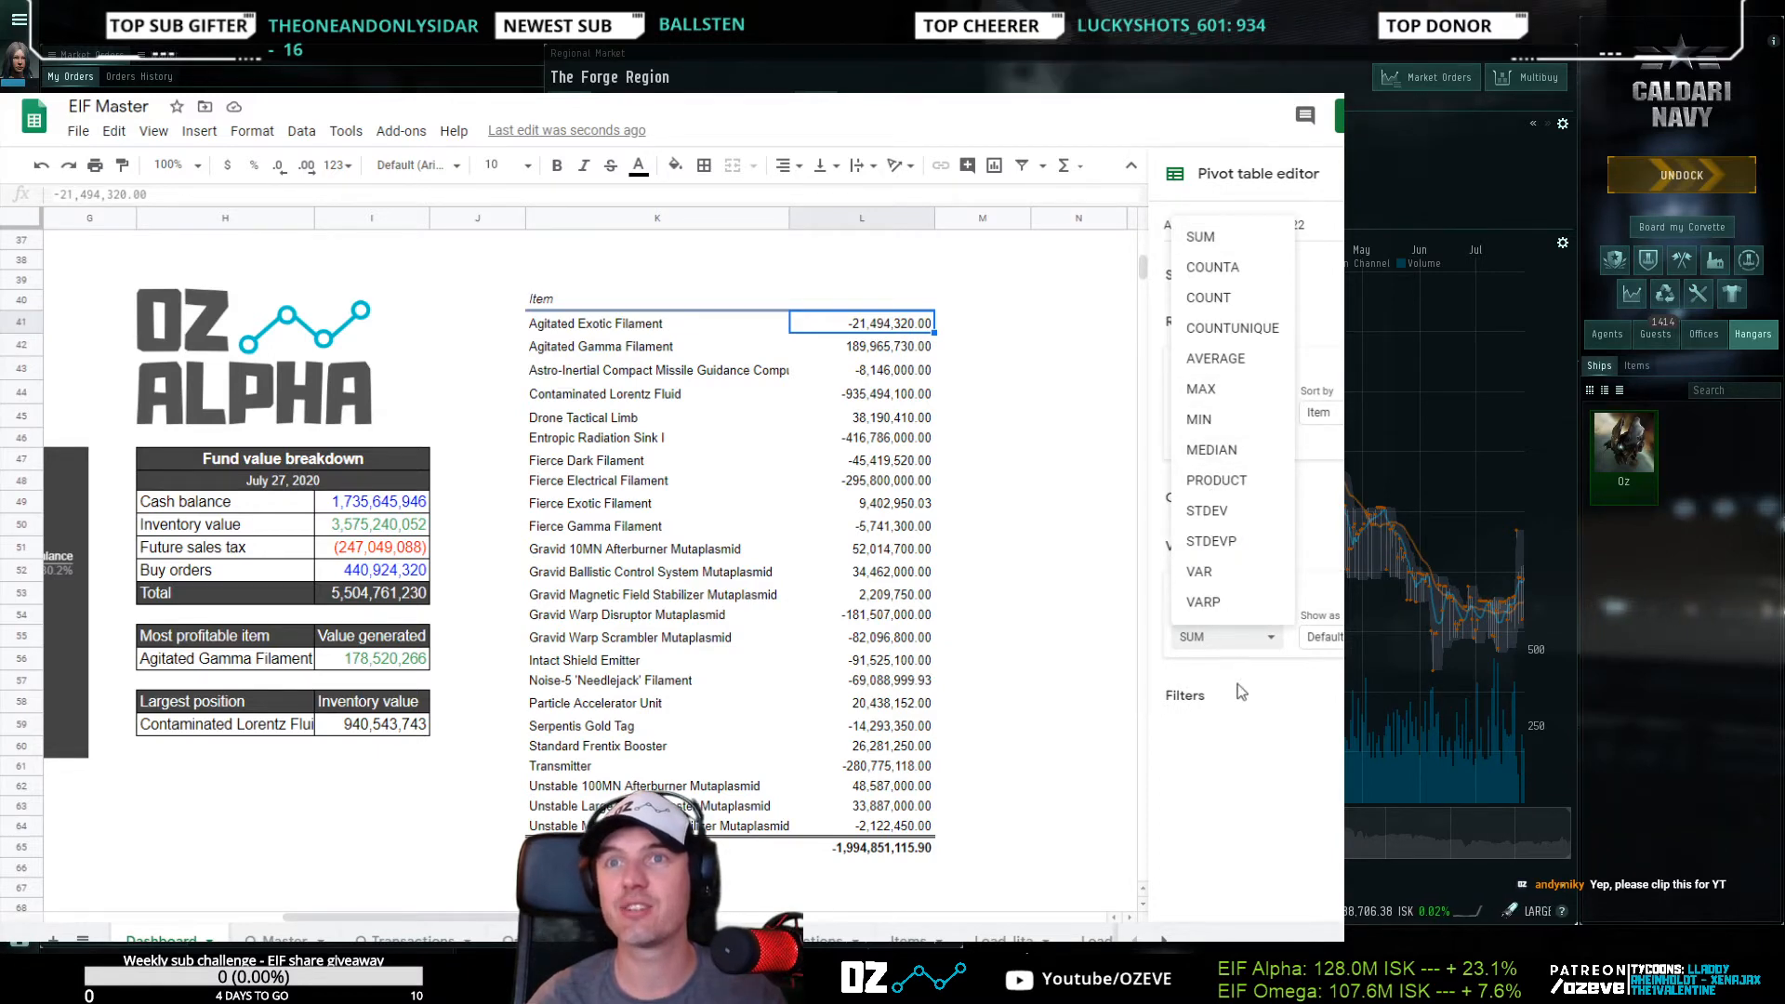
left_click(1200, 642)
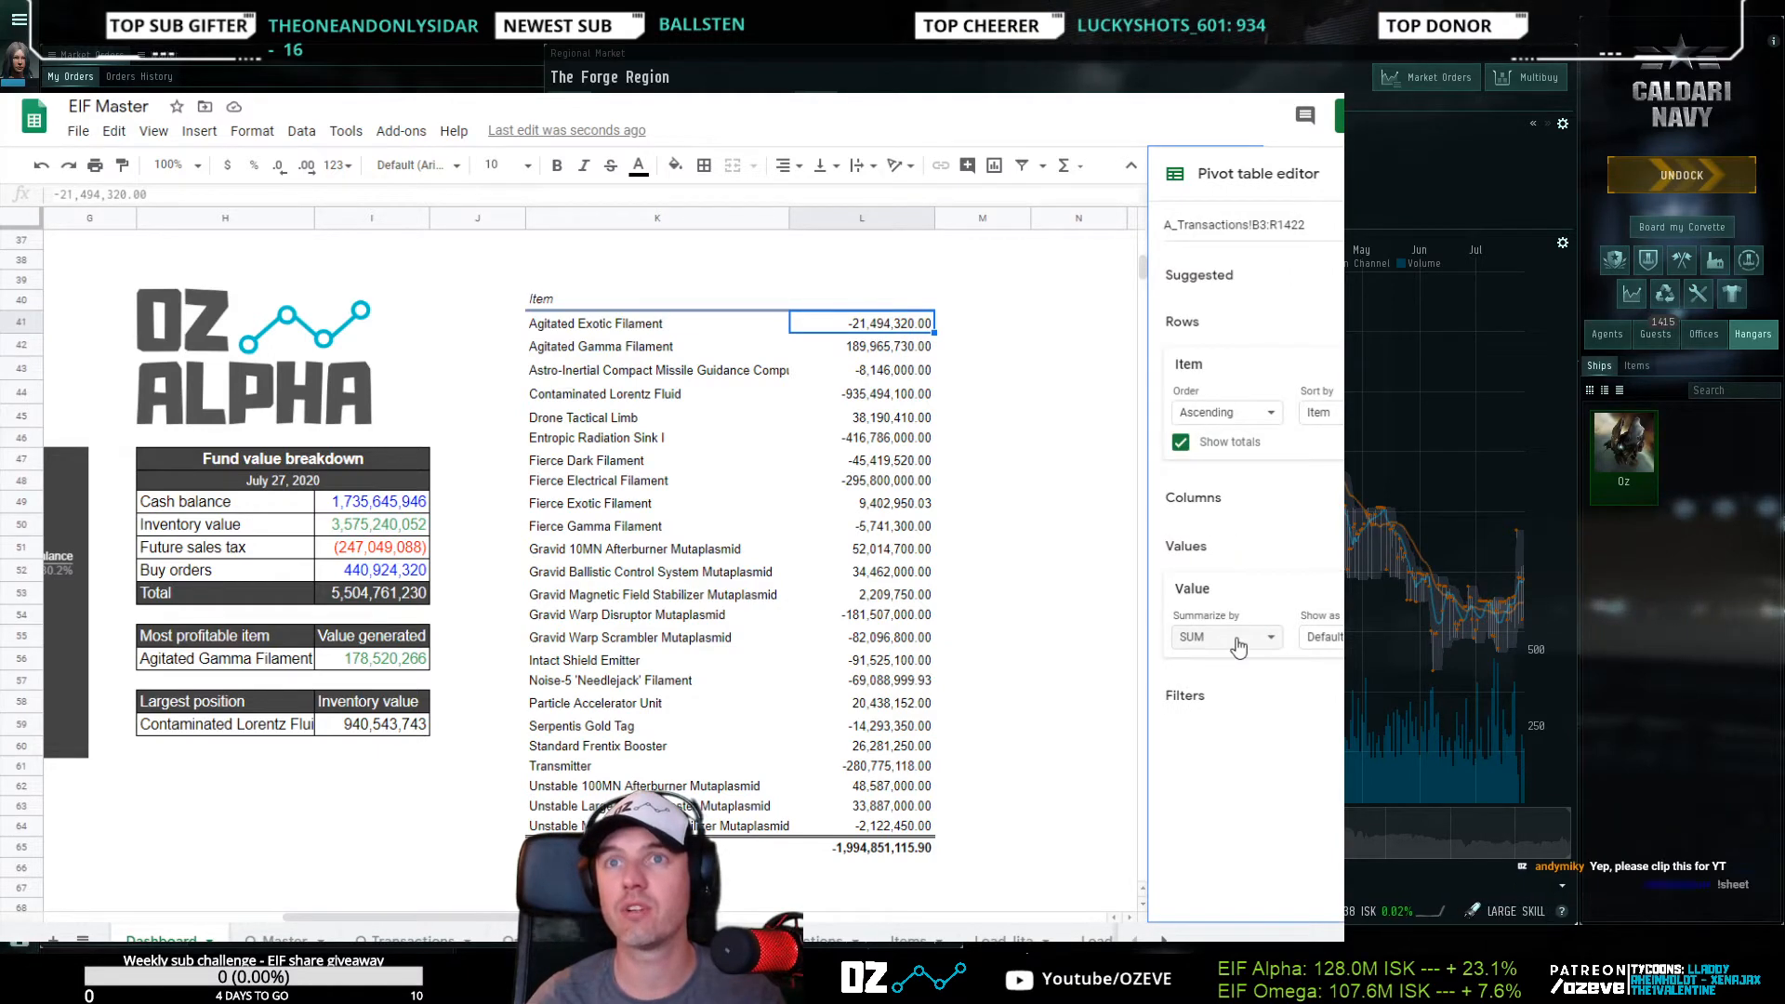
left_click(986, 660)
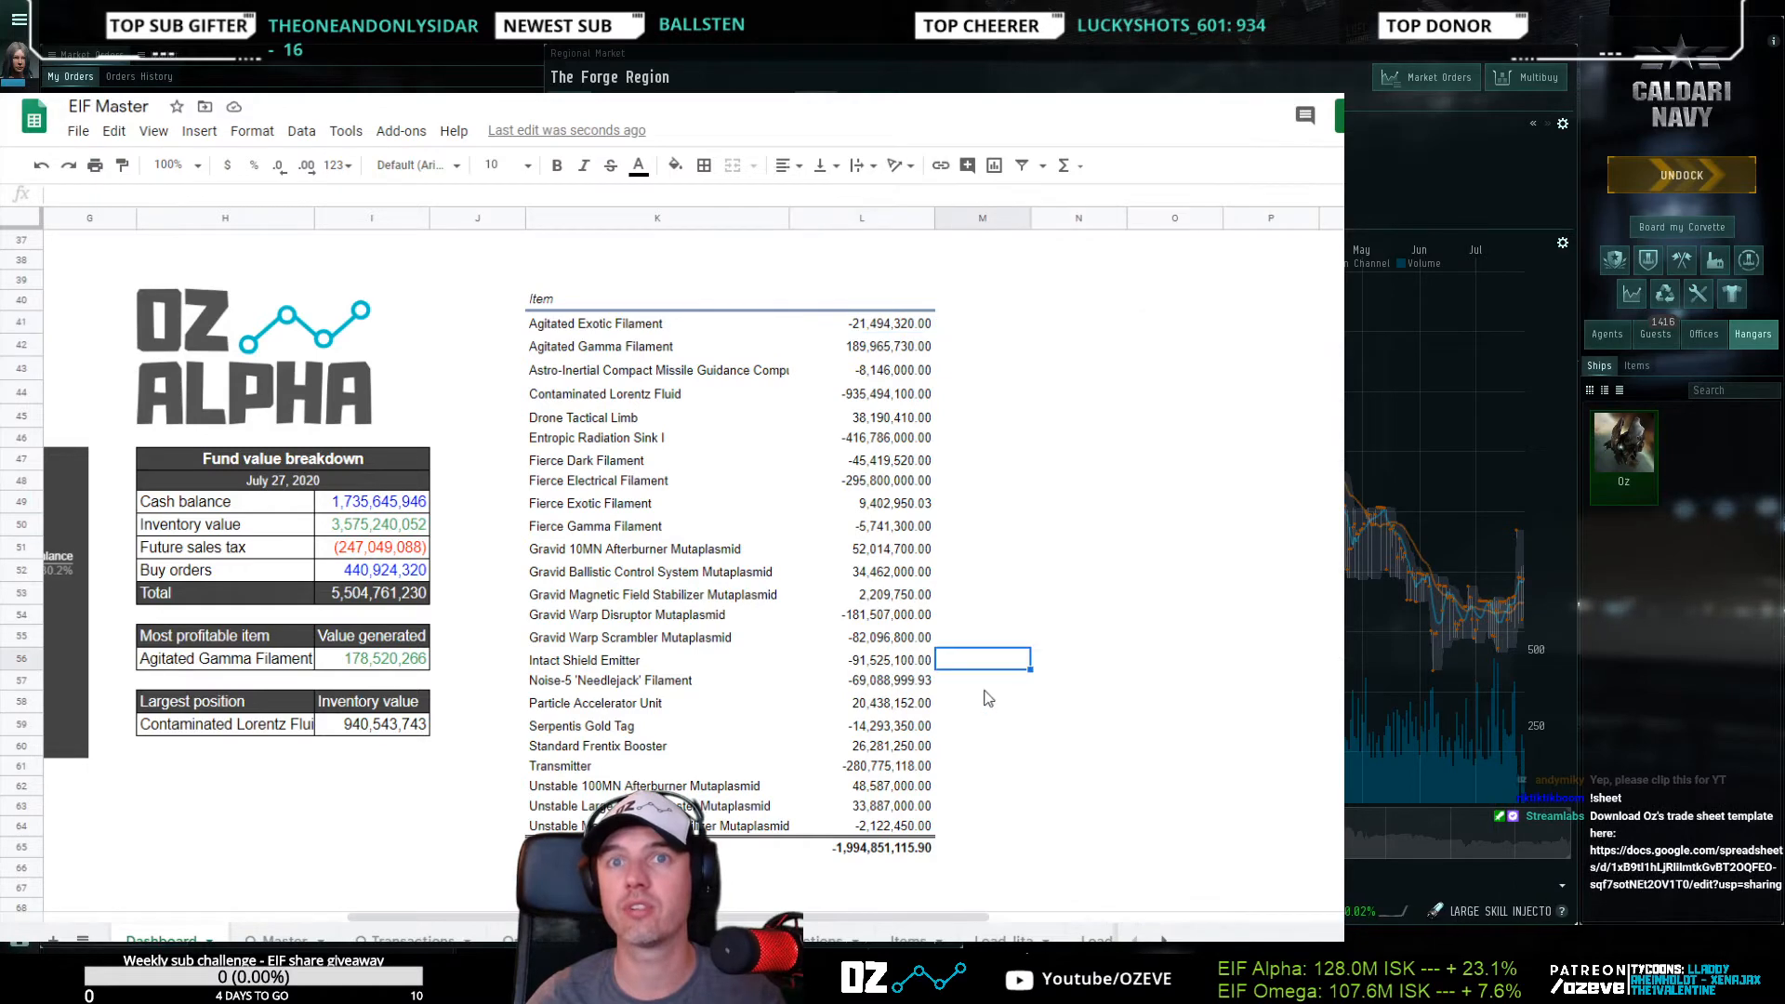
Reopen the ALPHA pivot table's settings and add a filter on the Date field
left_click(638, 482)
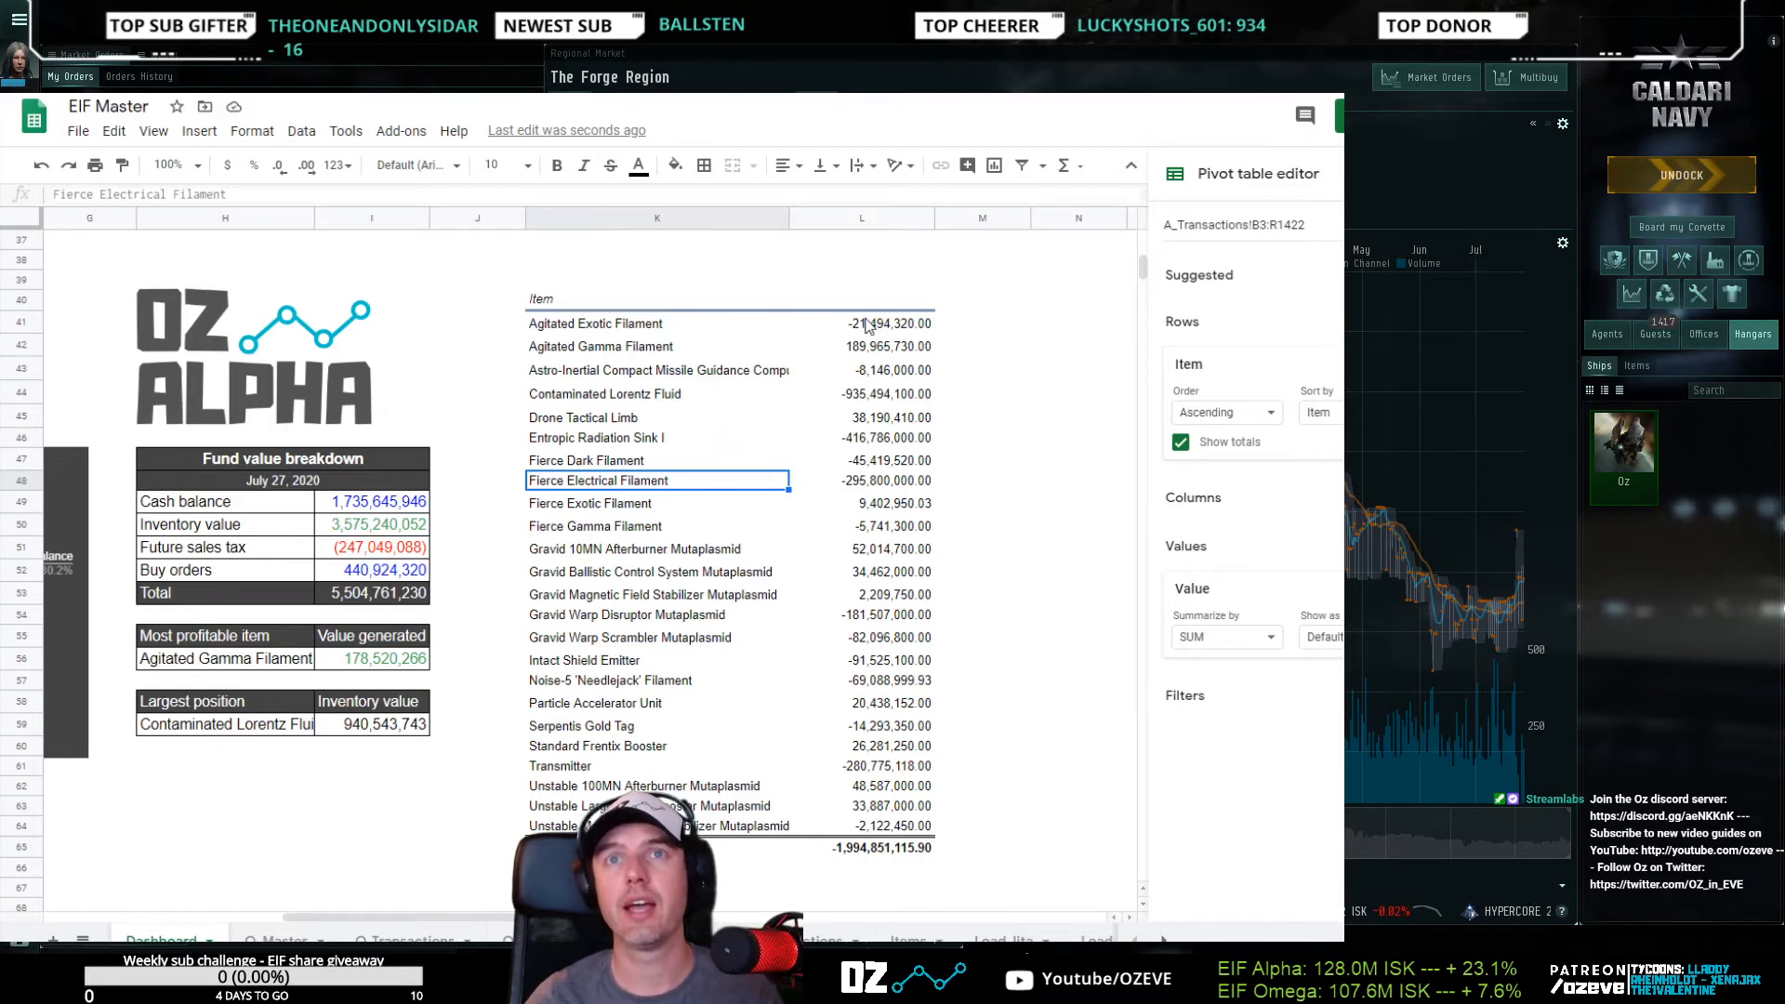
left_click(590, 330)
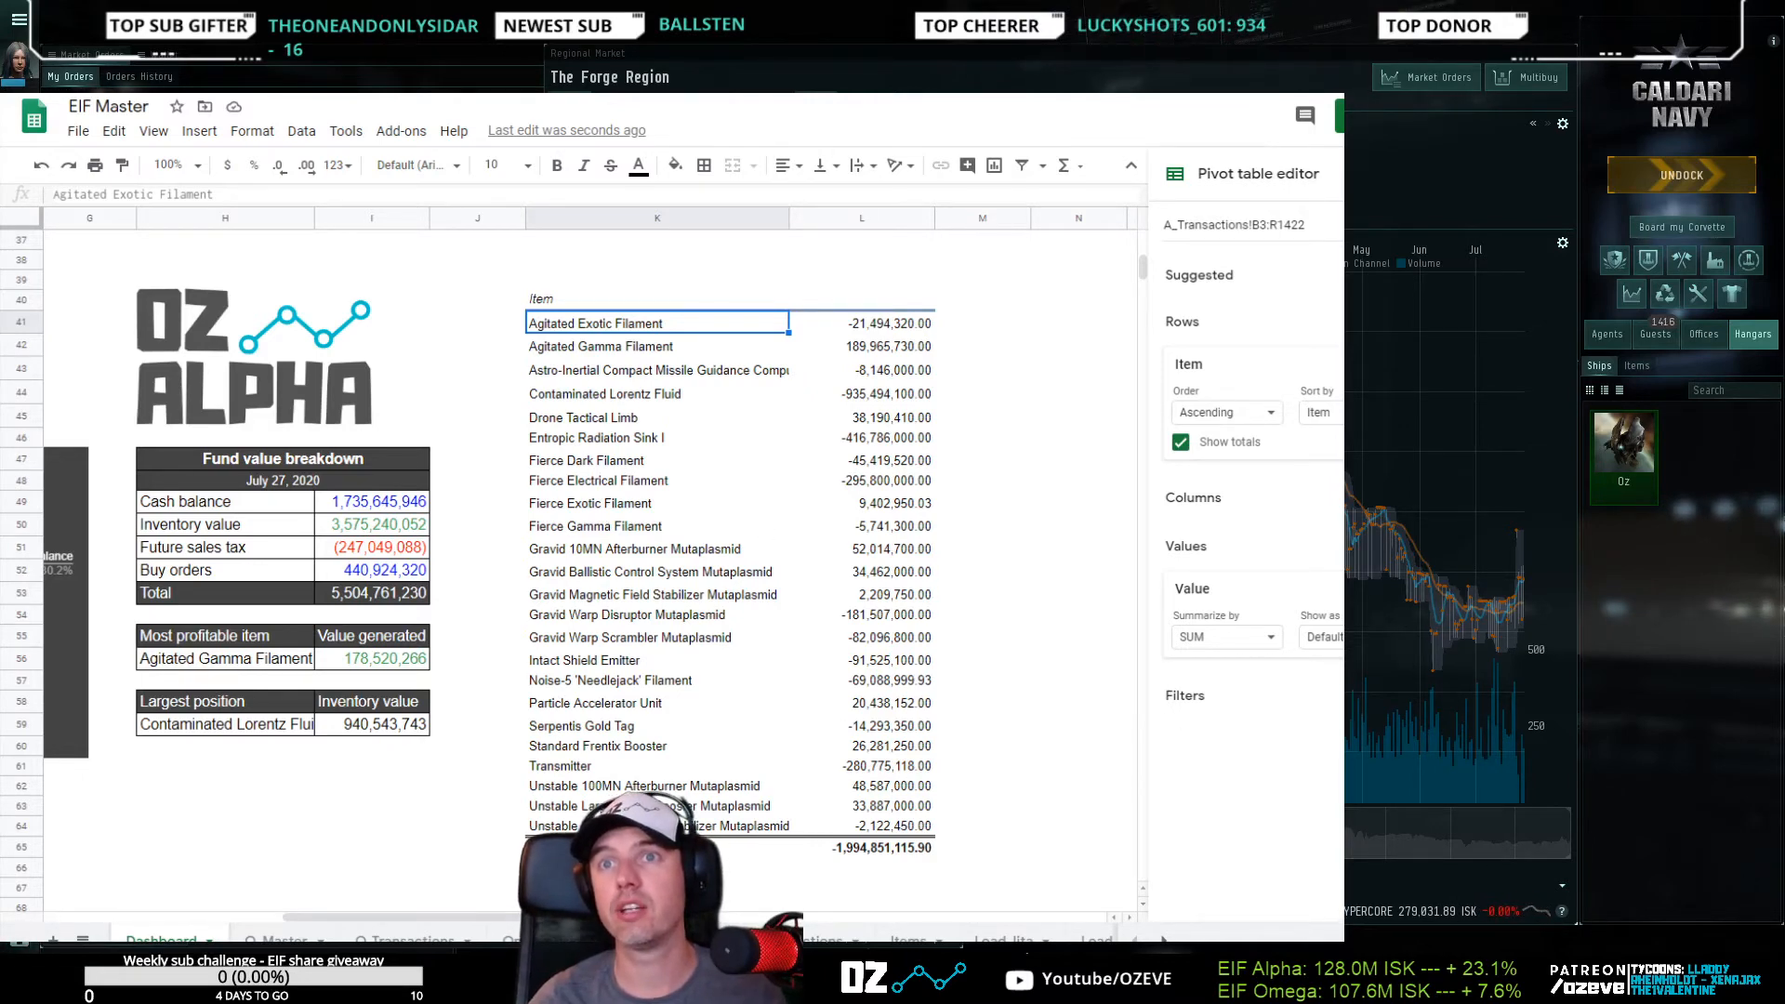
left_click(1392, 696)
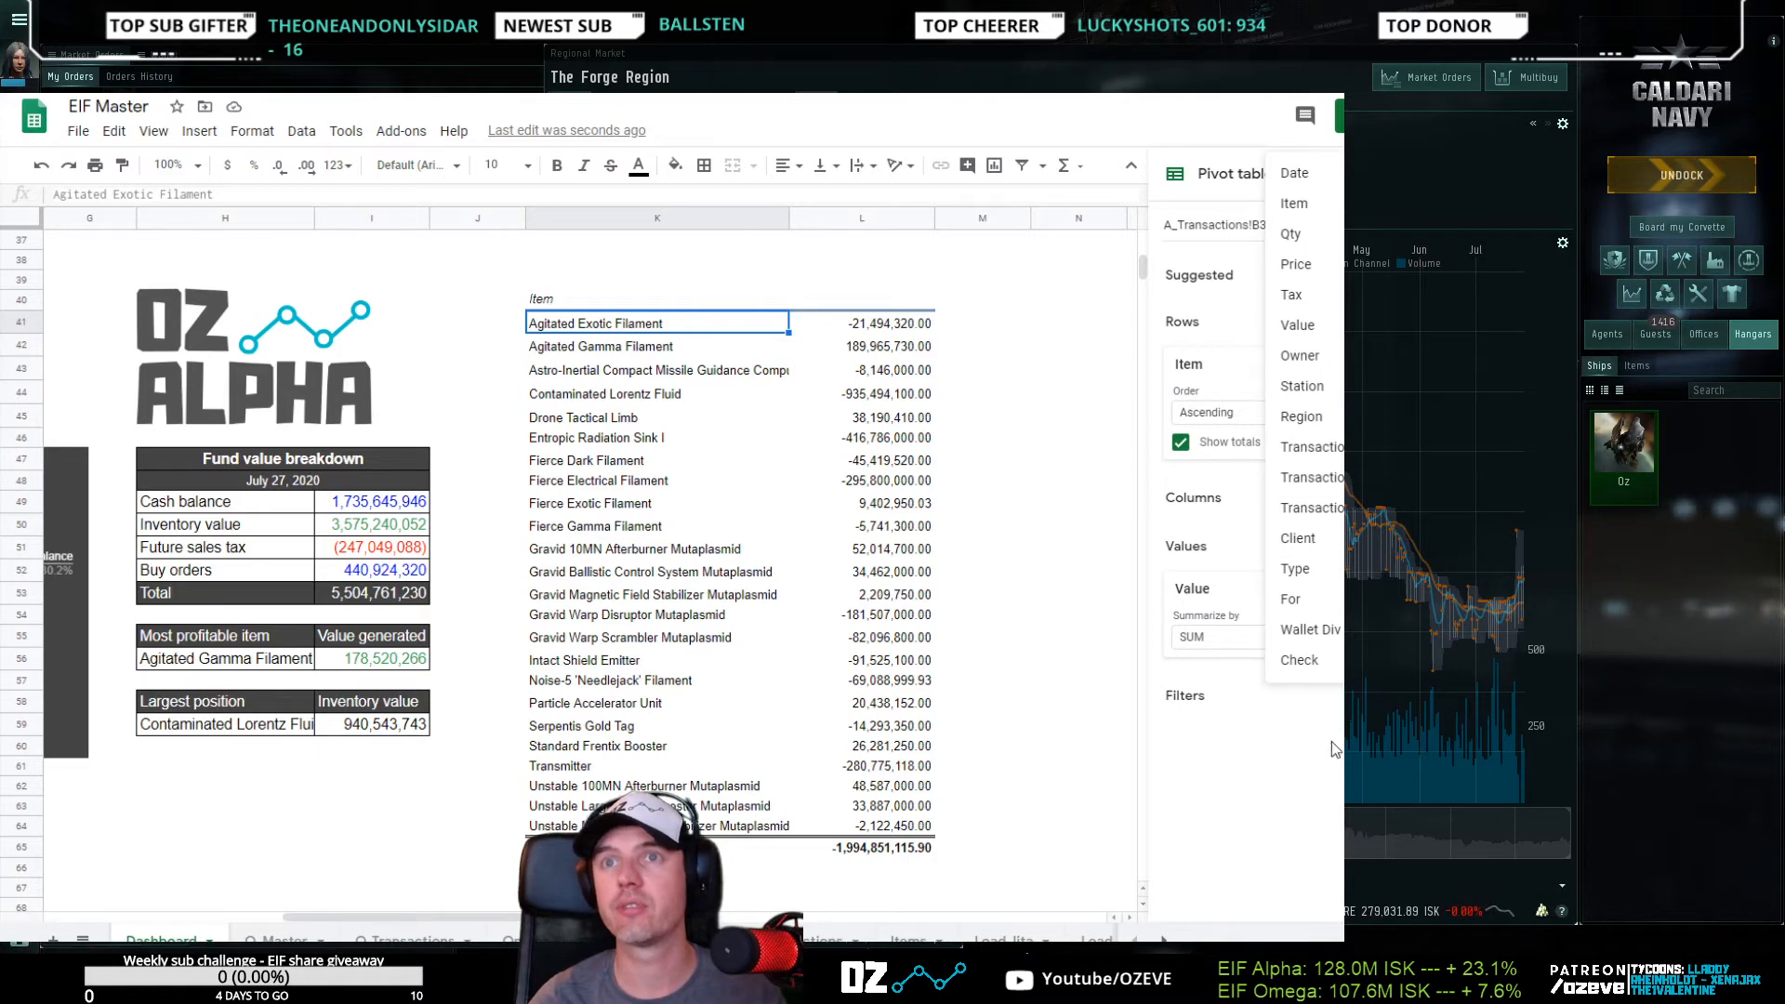
left_click(1296, 178)
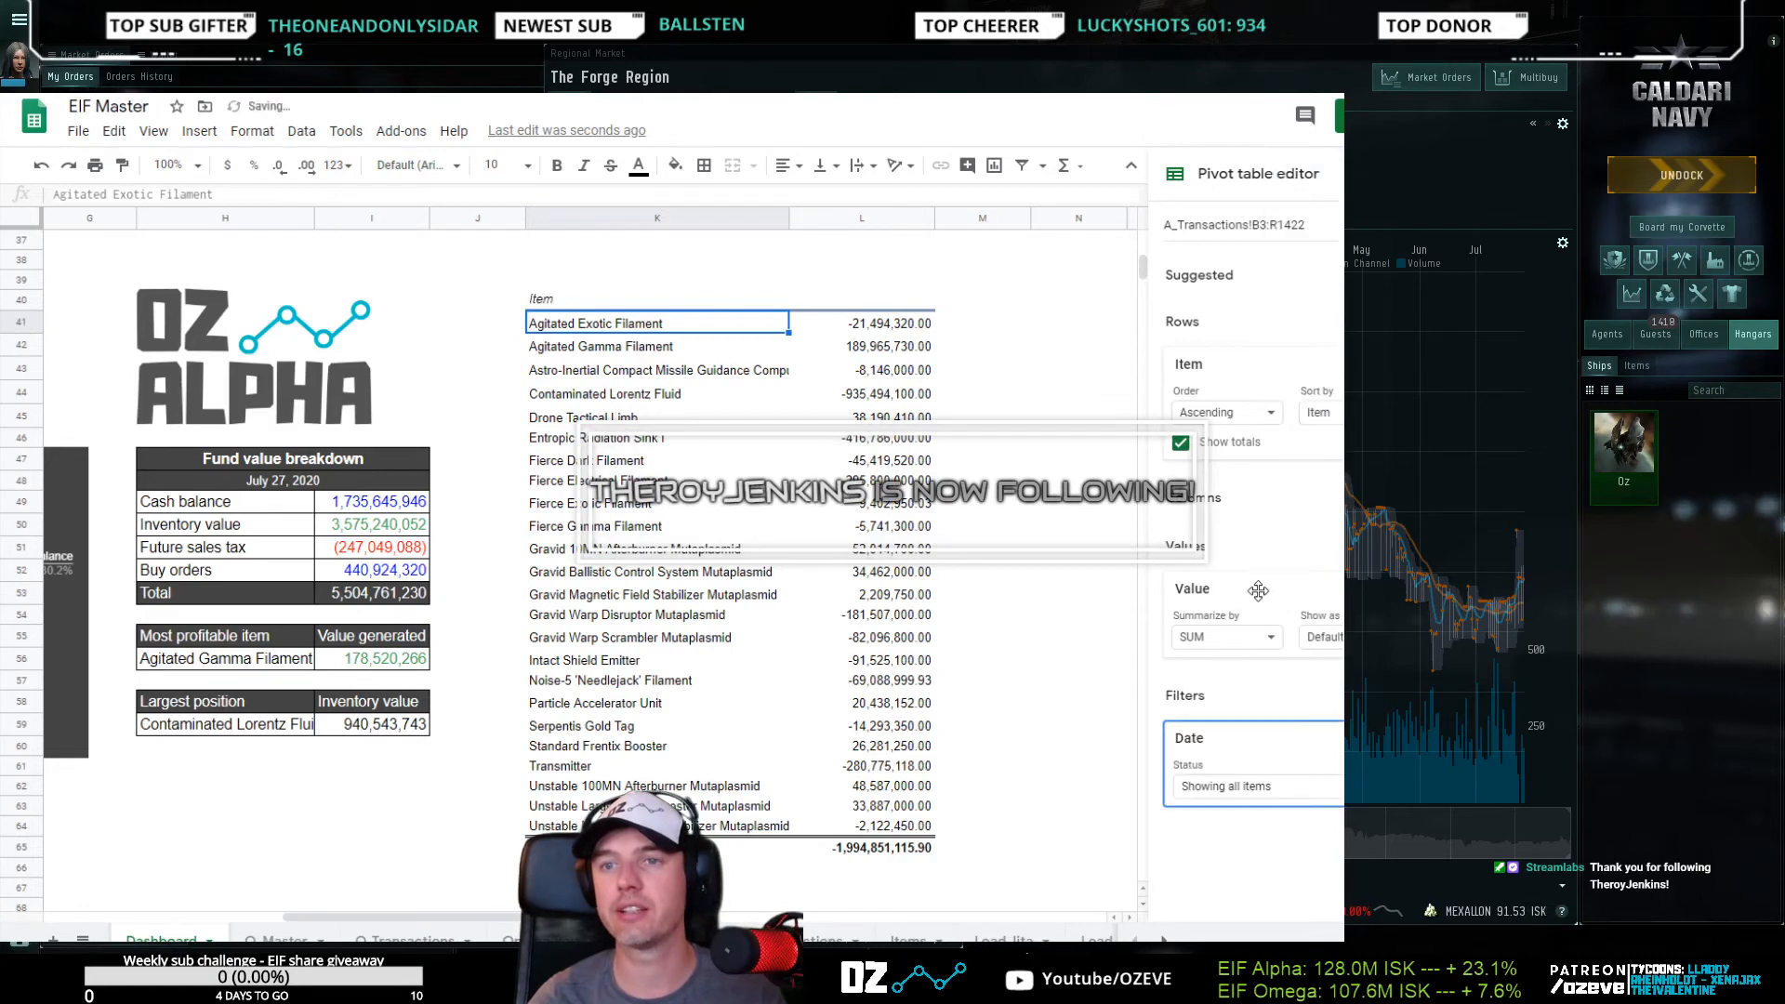
Filter the ALPHA pivot table by the condition that the date is after the exact date 07/21/2020
left_click(1247, 789)
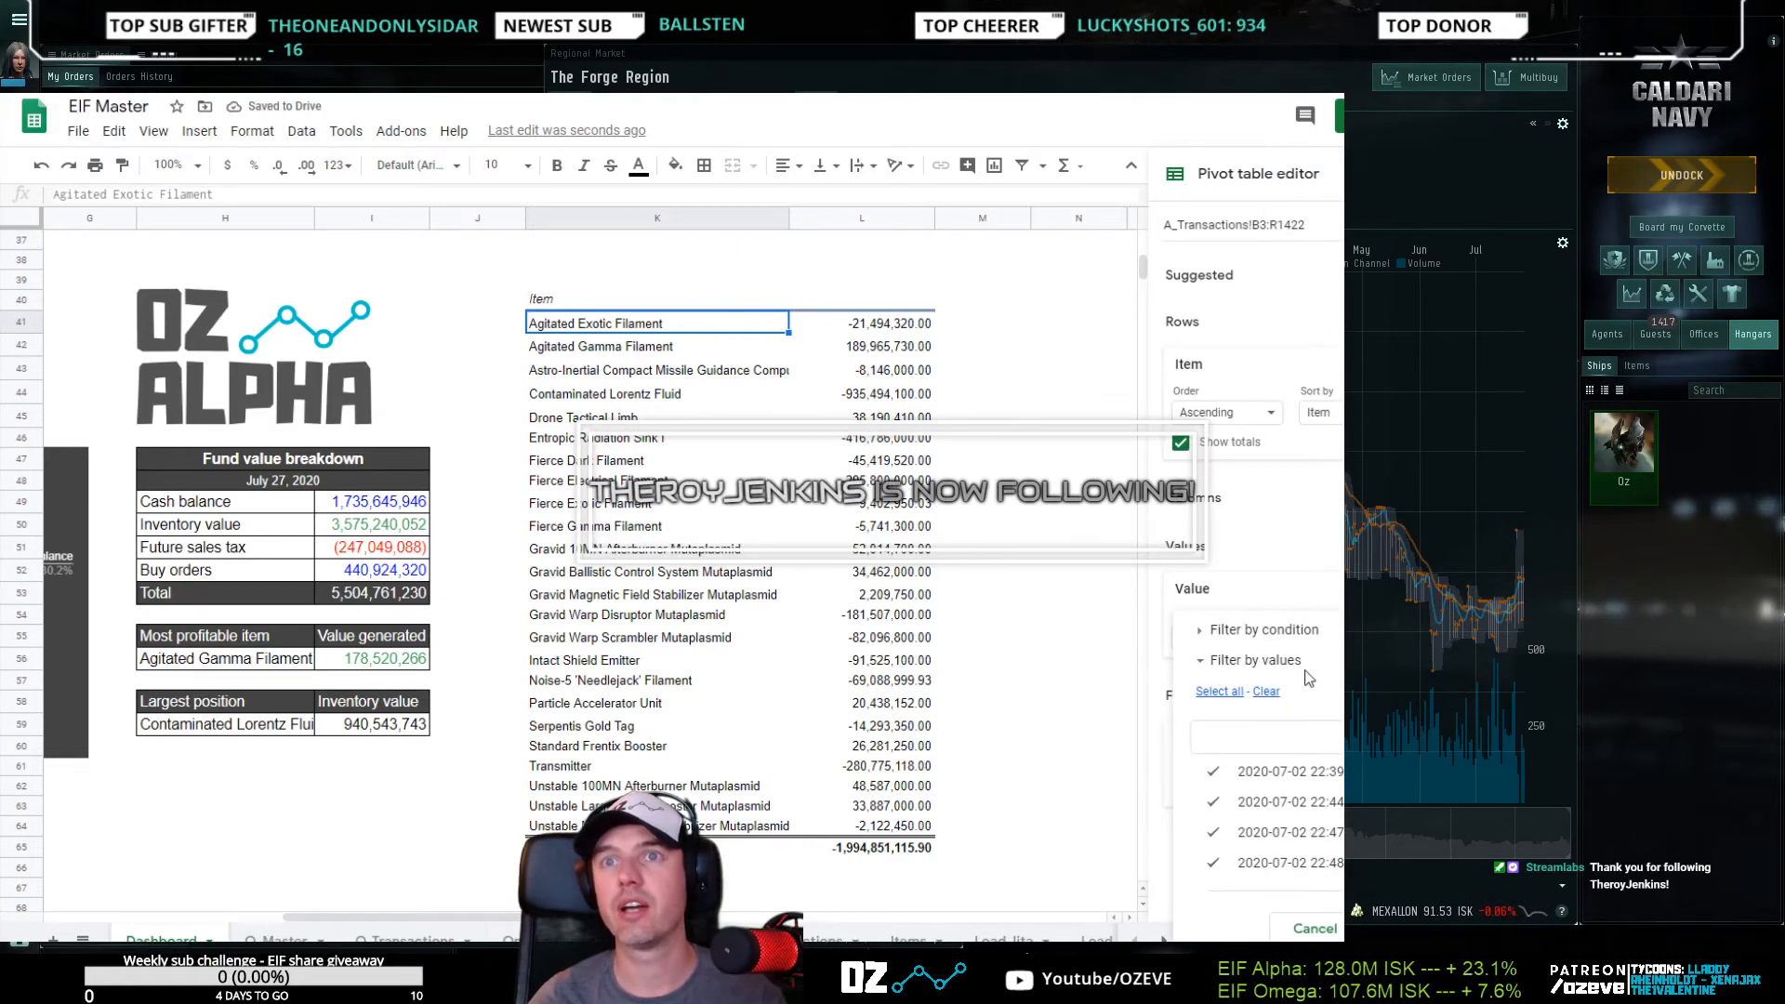
left_click(1233, 634)
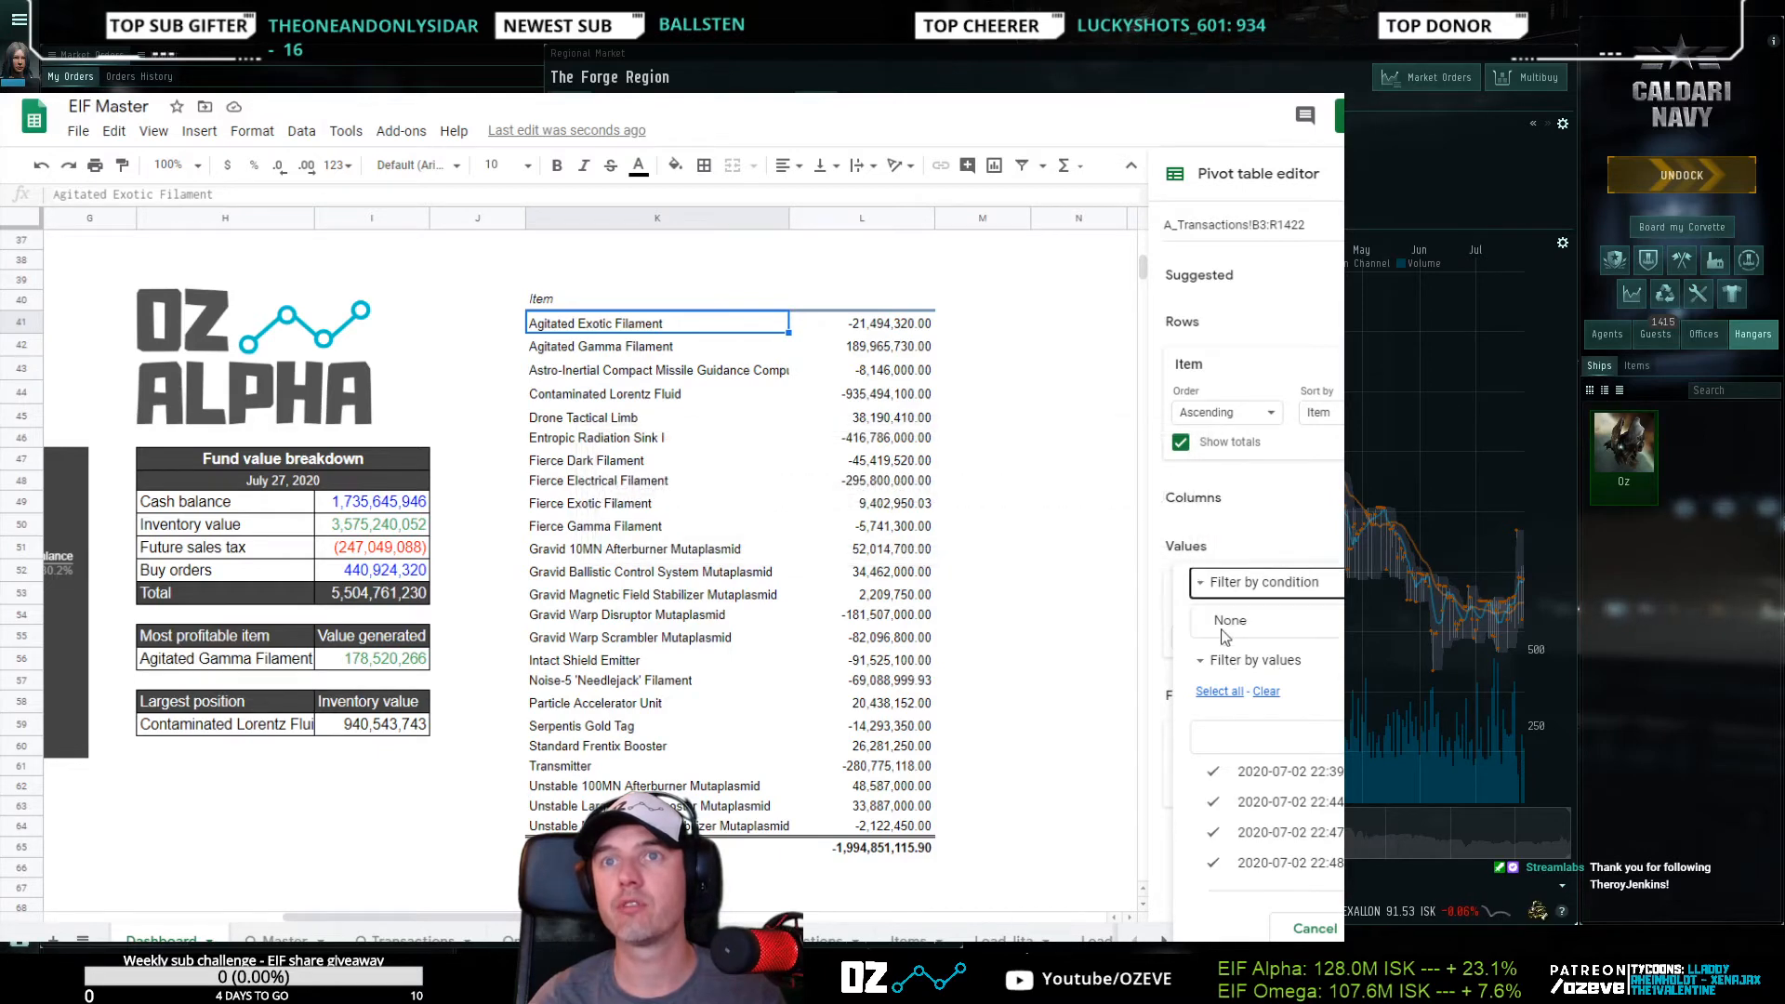
left_click(1226, 617)
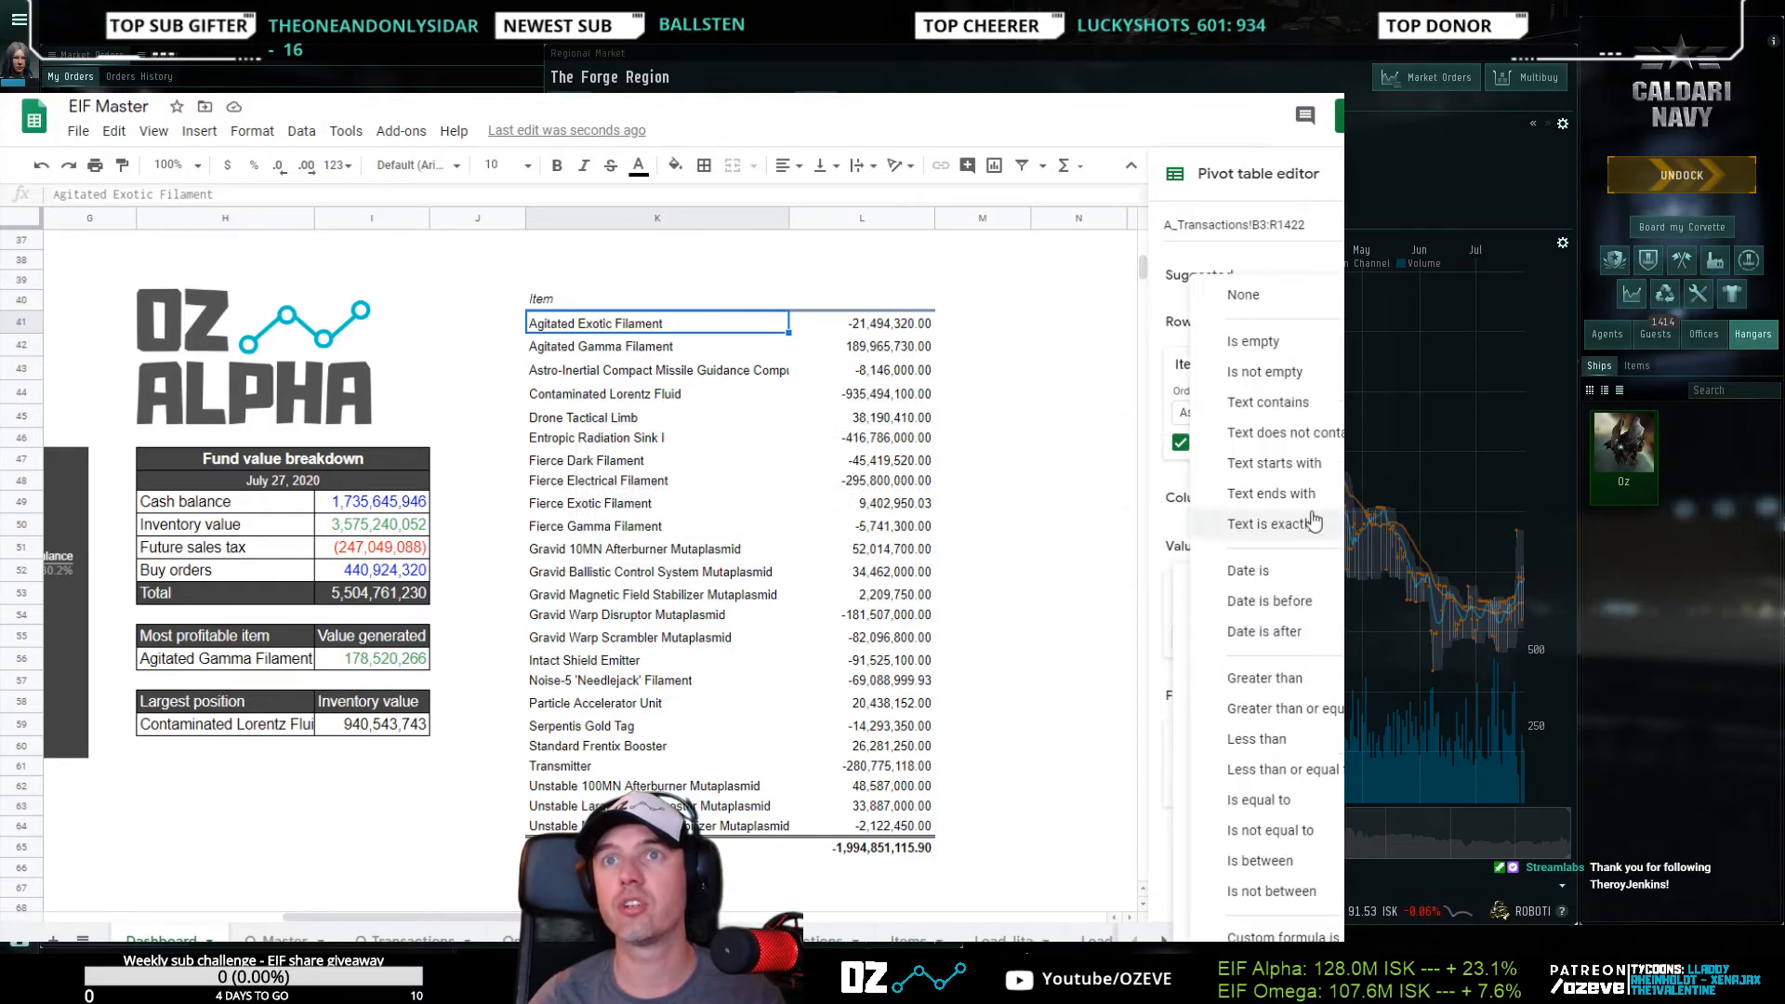
left_click(1283, 635)
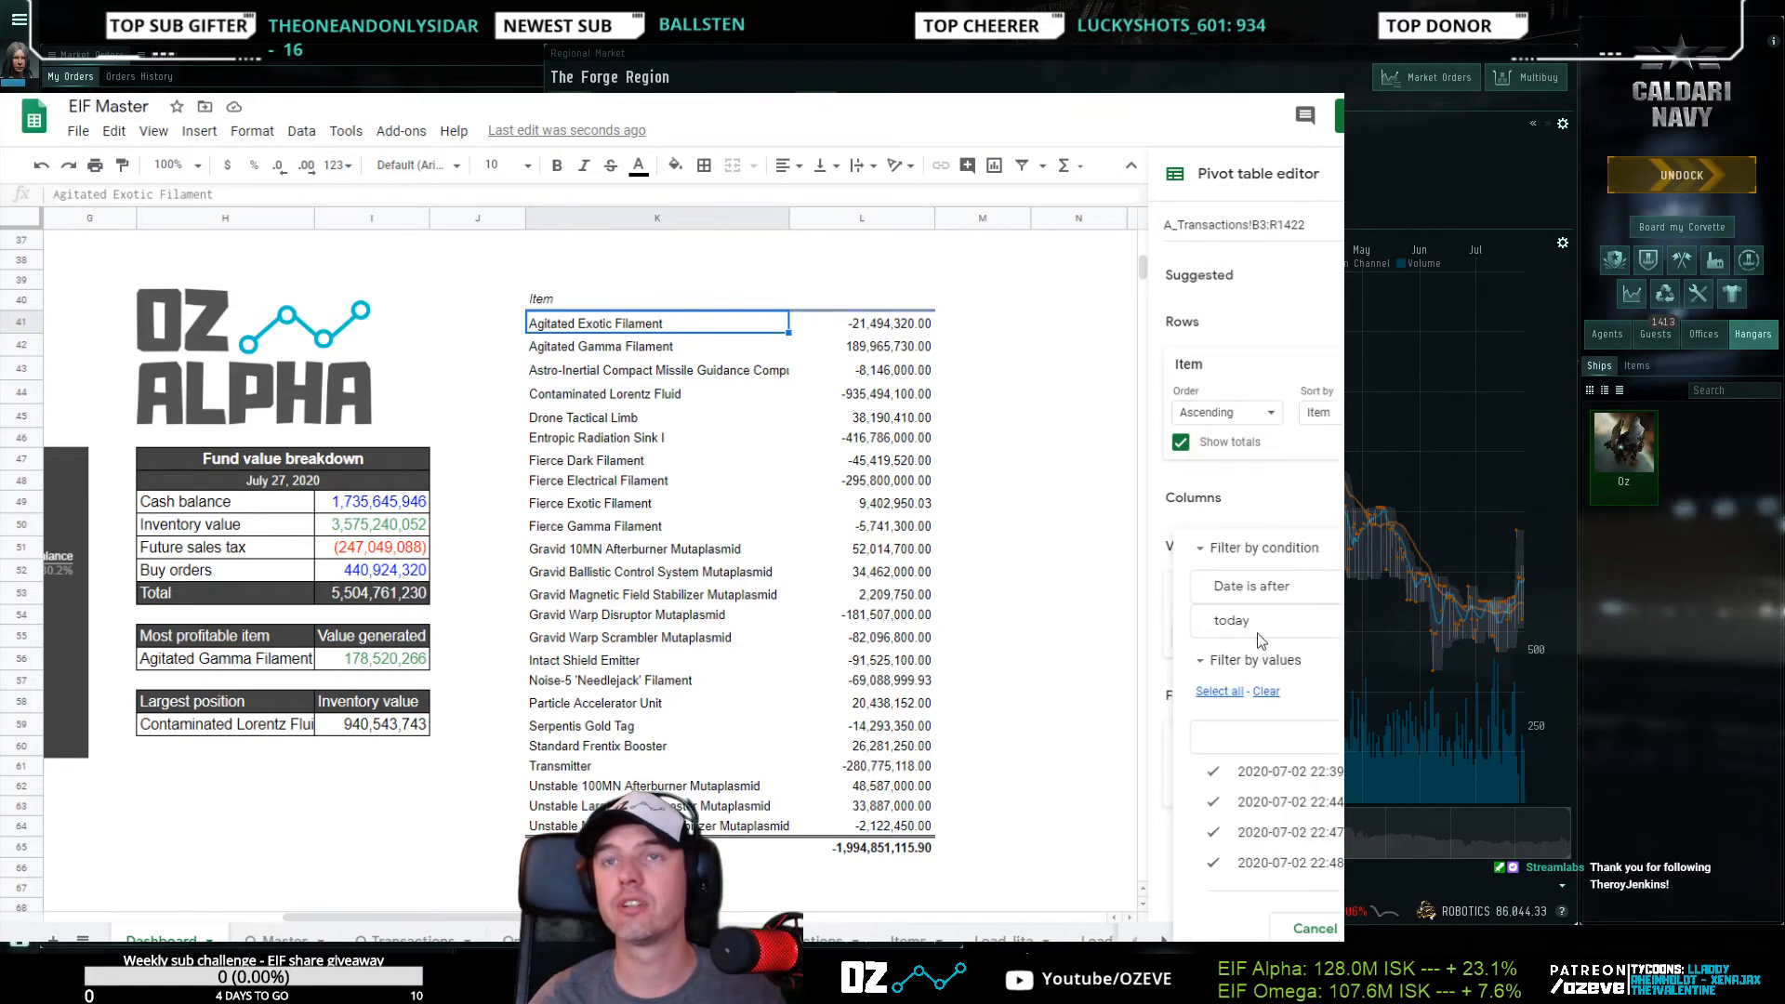
left_click(1257, 633)
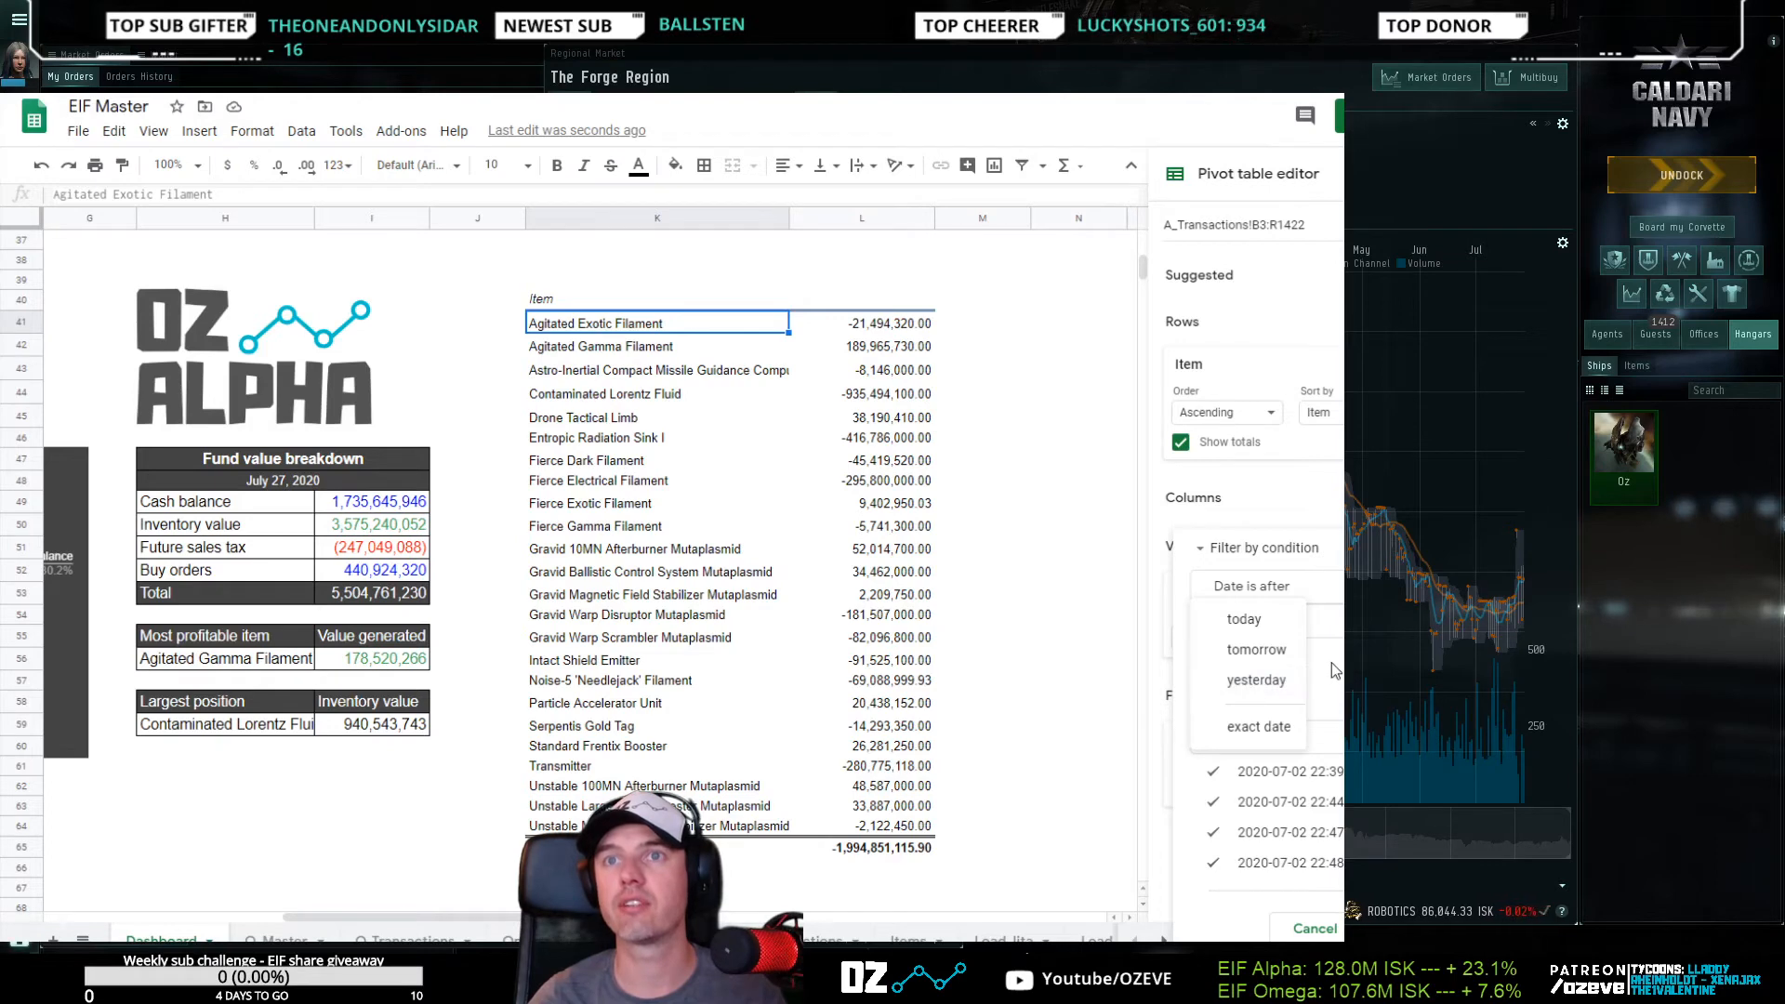
left_click(1285, 627)
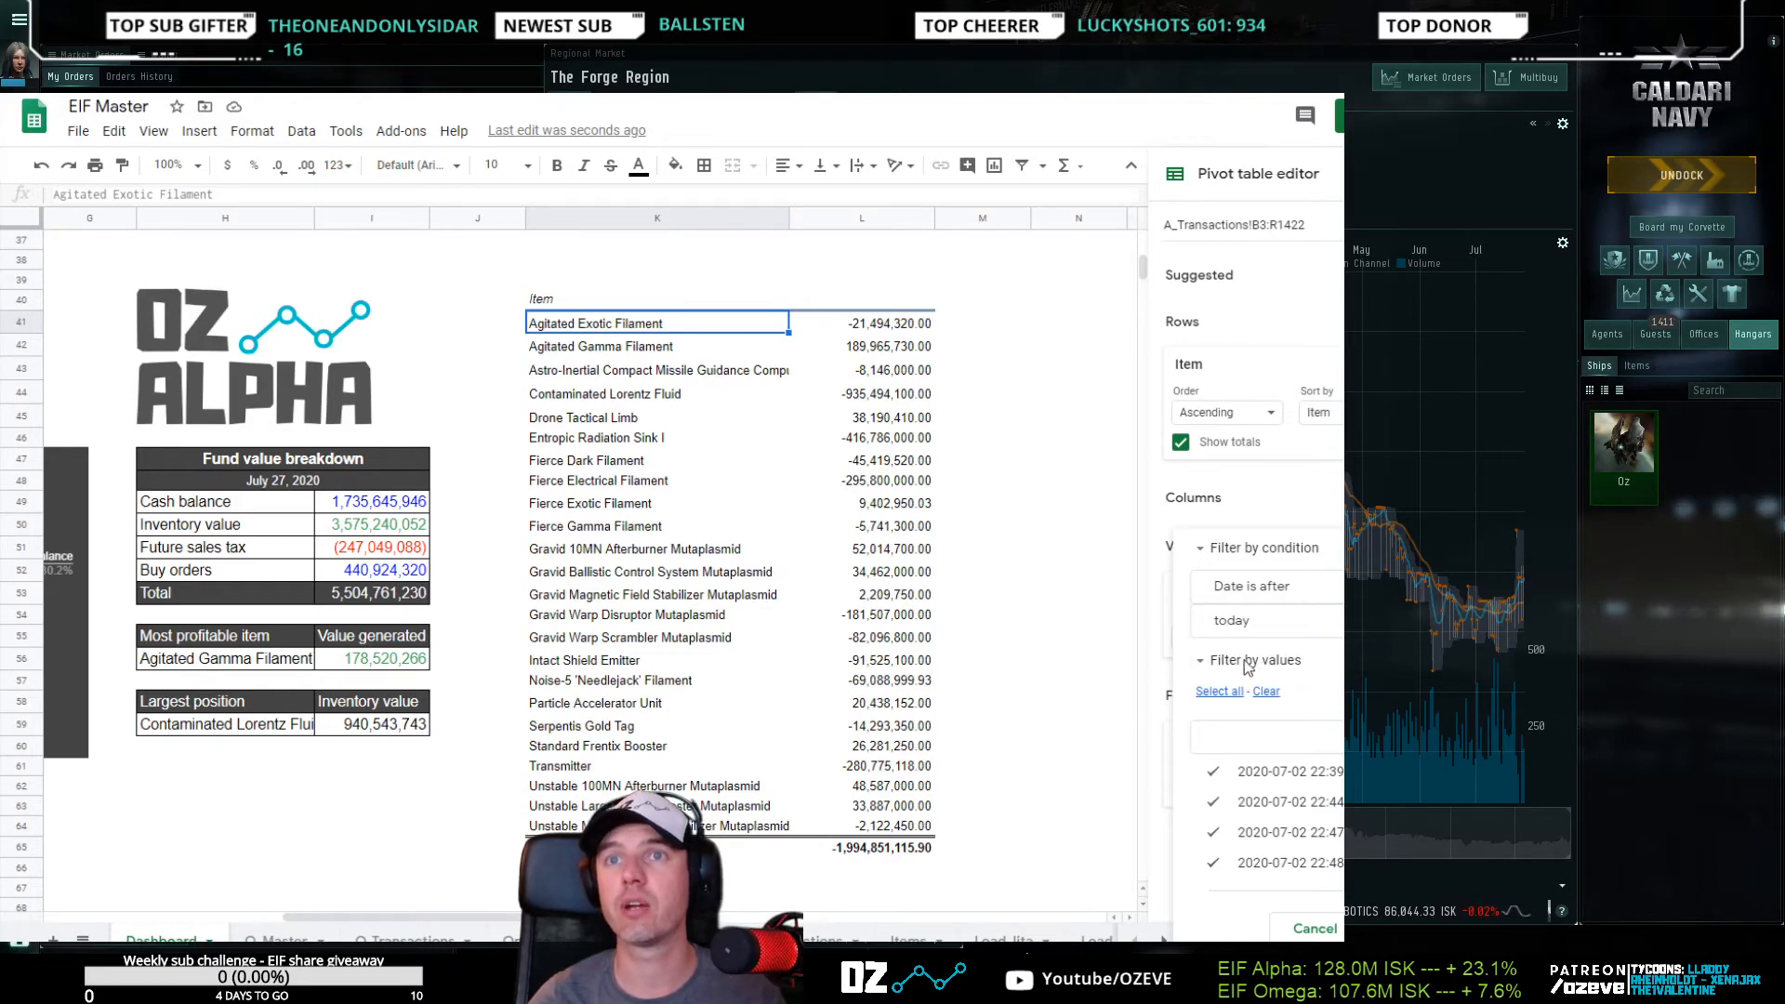
left_click(1246, 621)
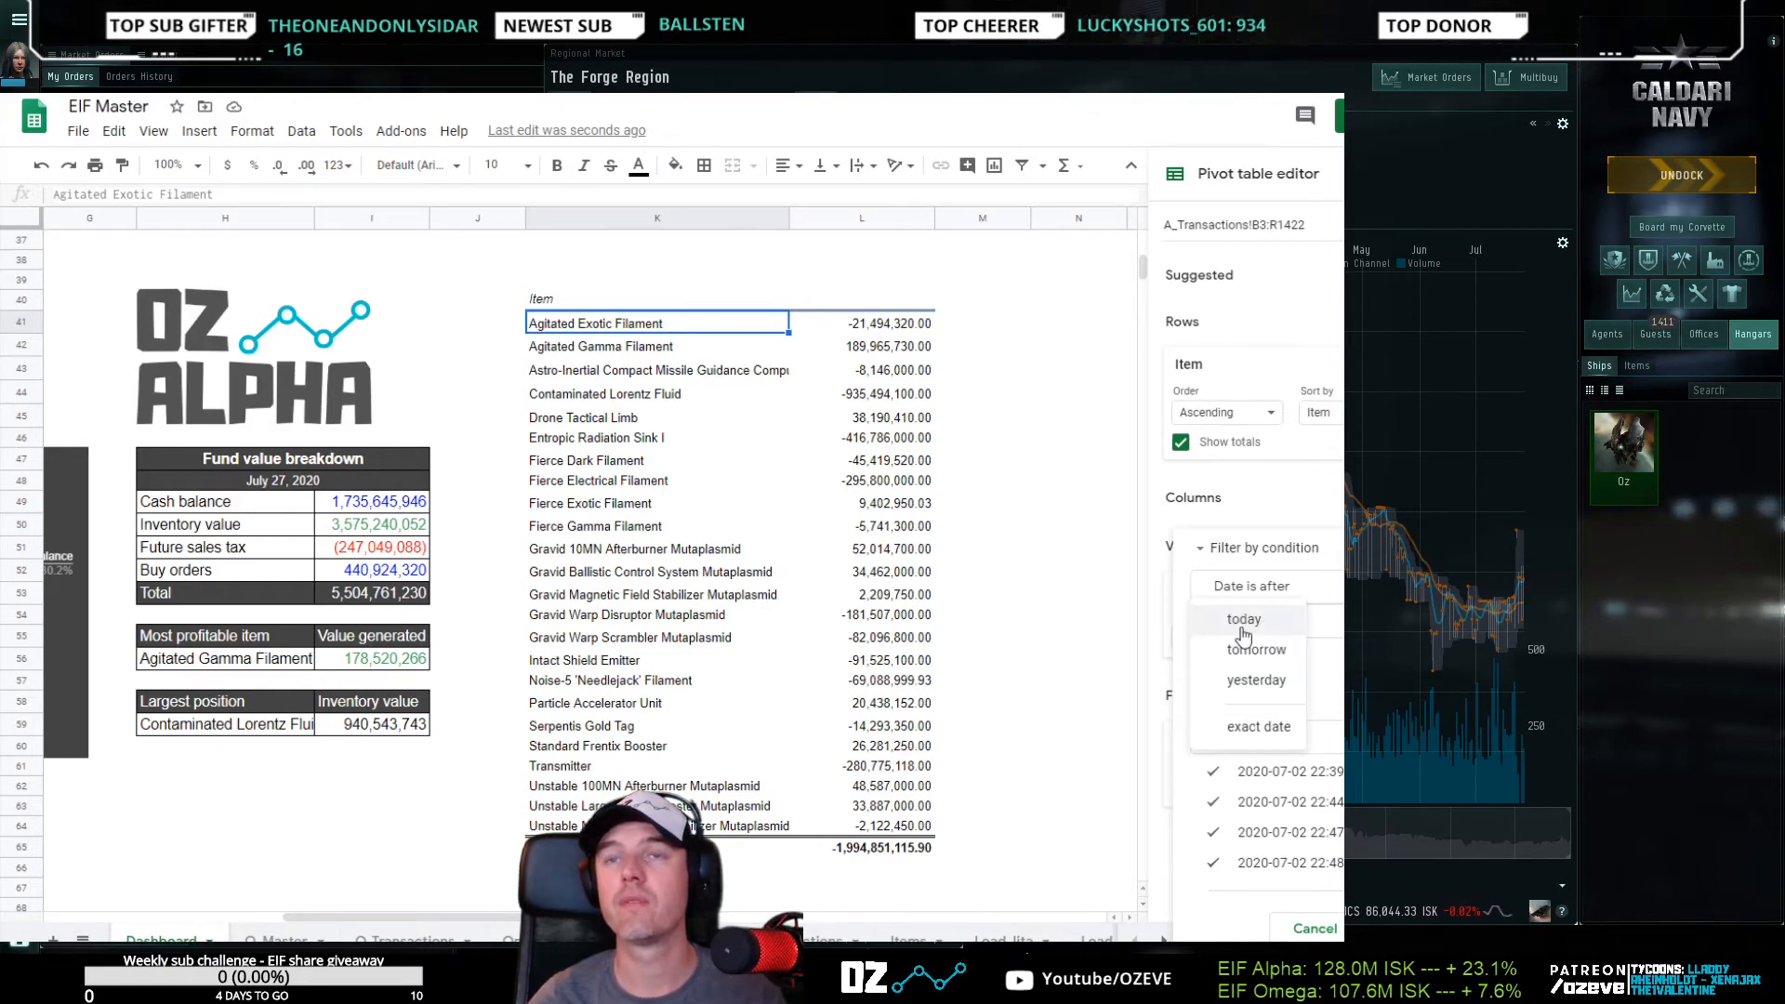
left_click(1246, 725)
left_click(1244, 609)
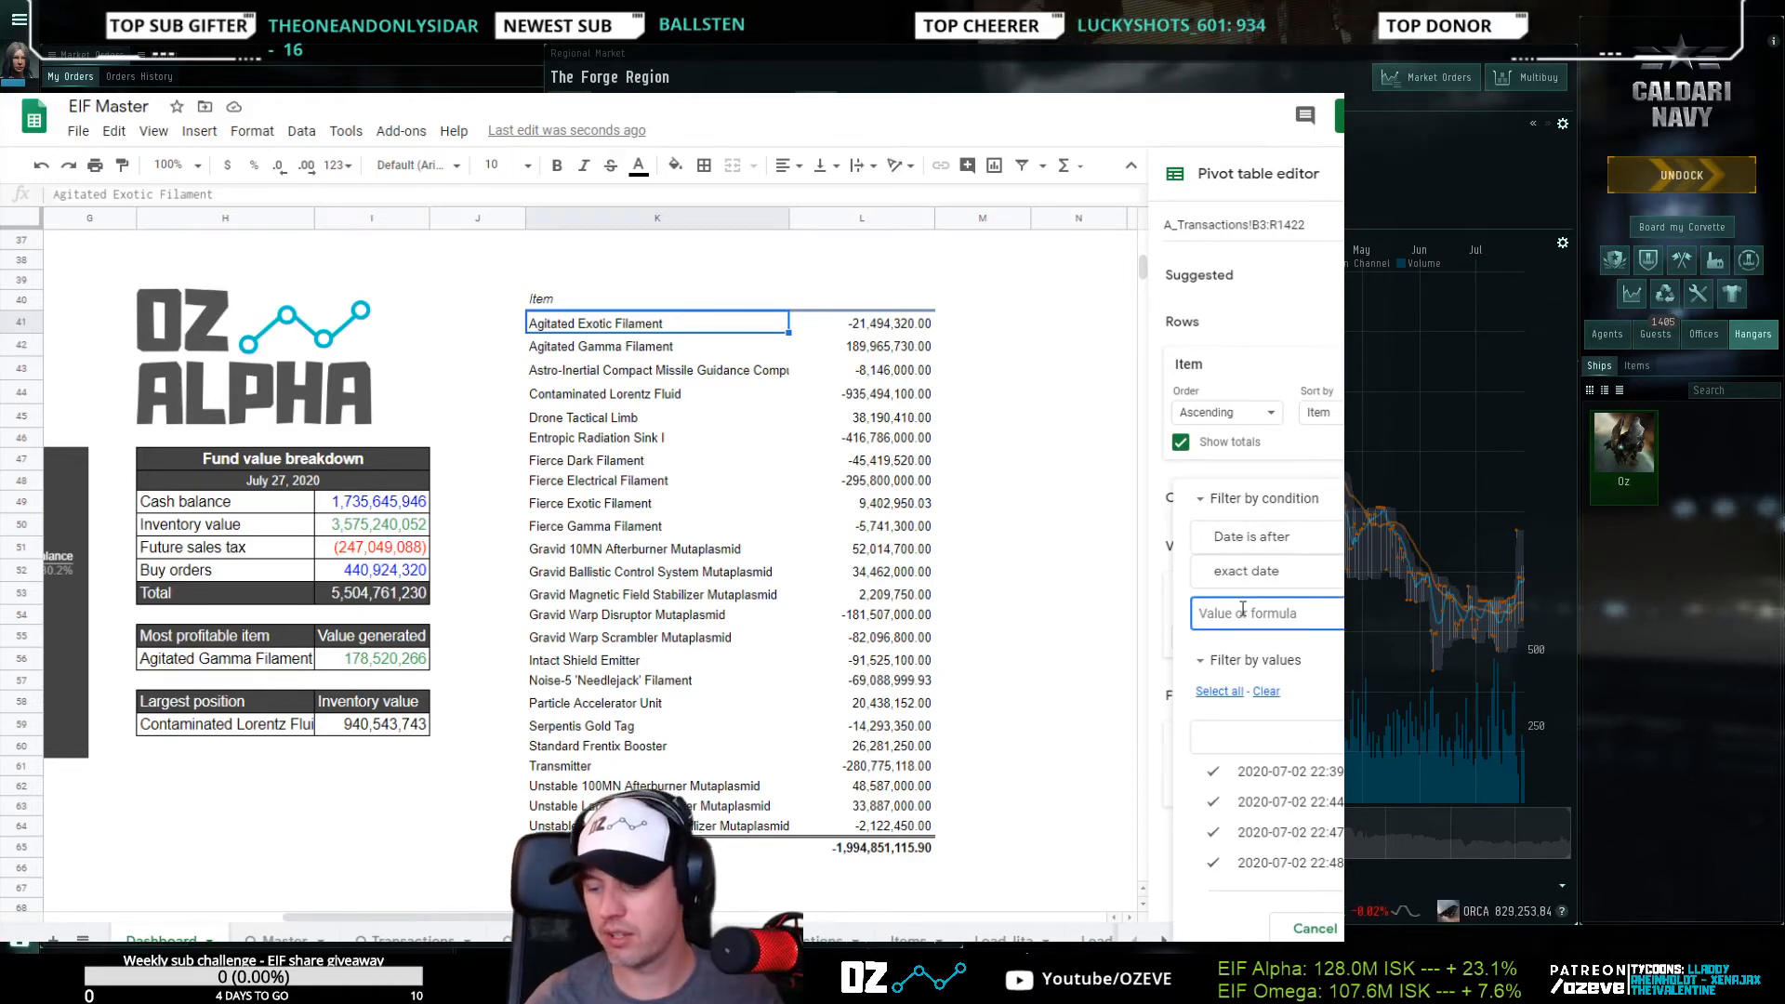
type("07/")
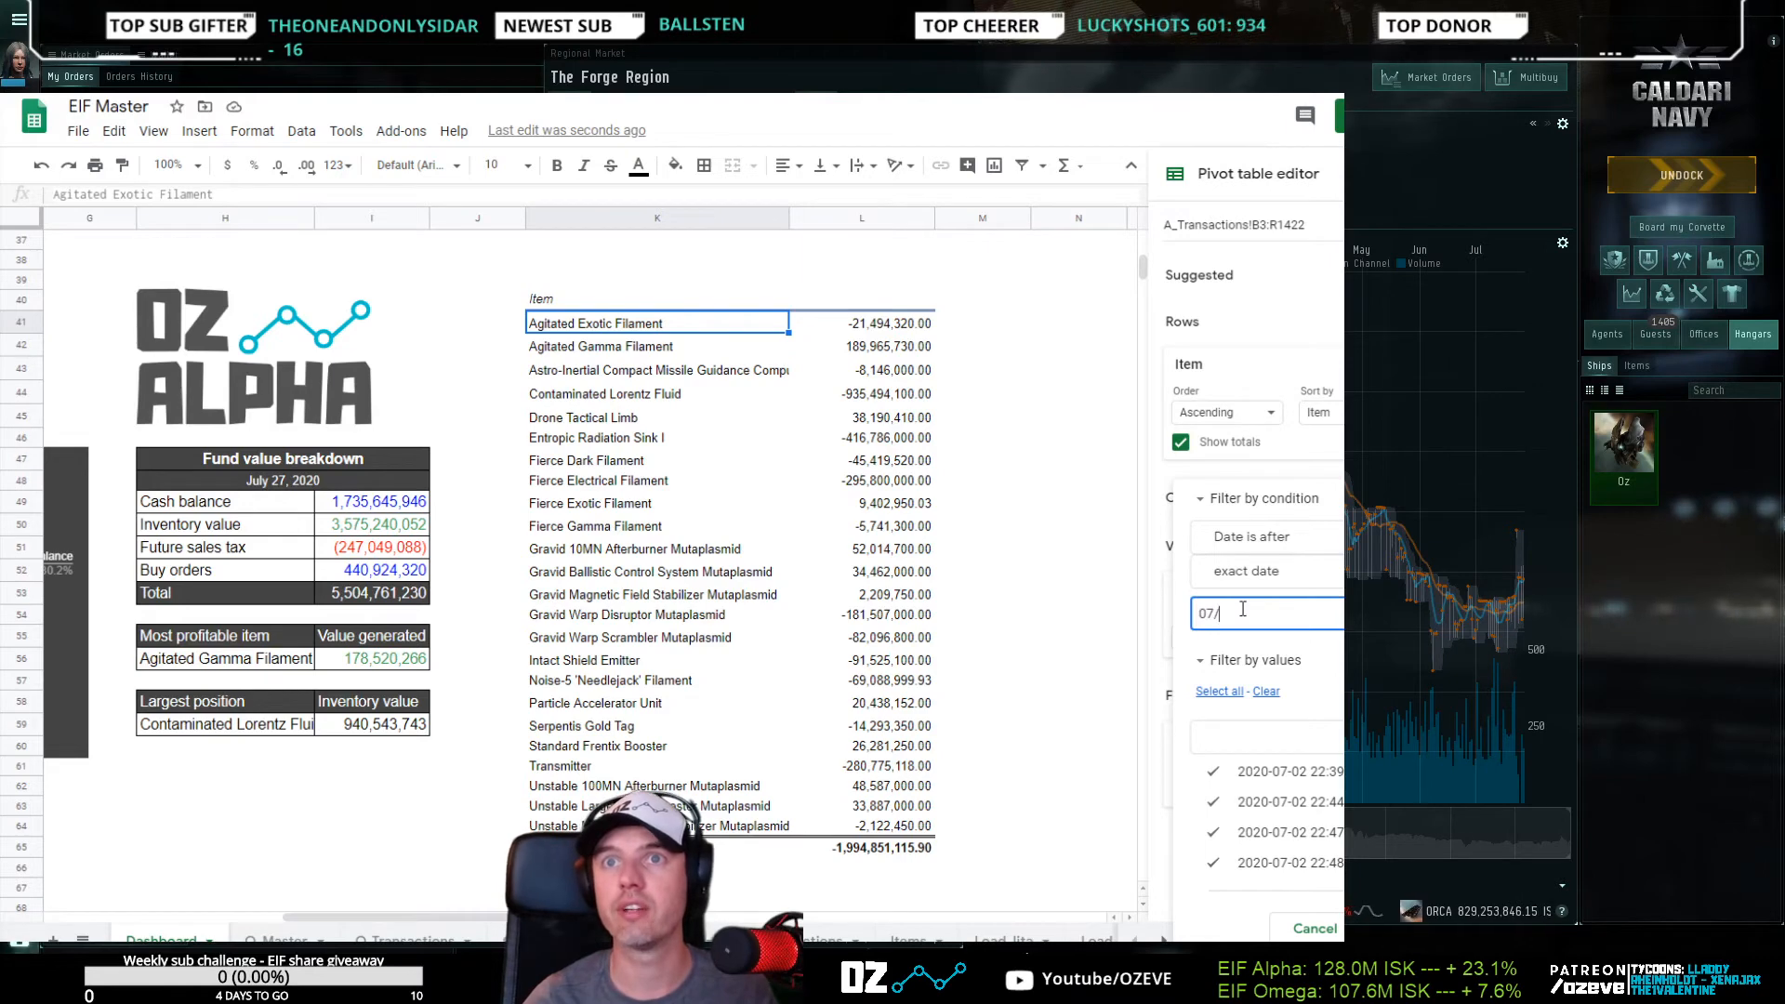
type("21/2020")
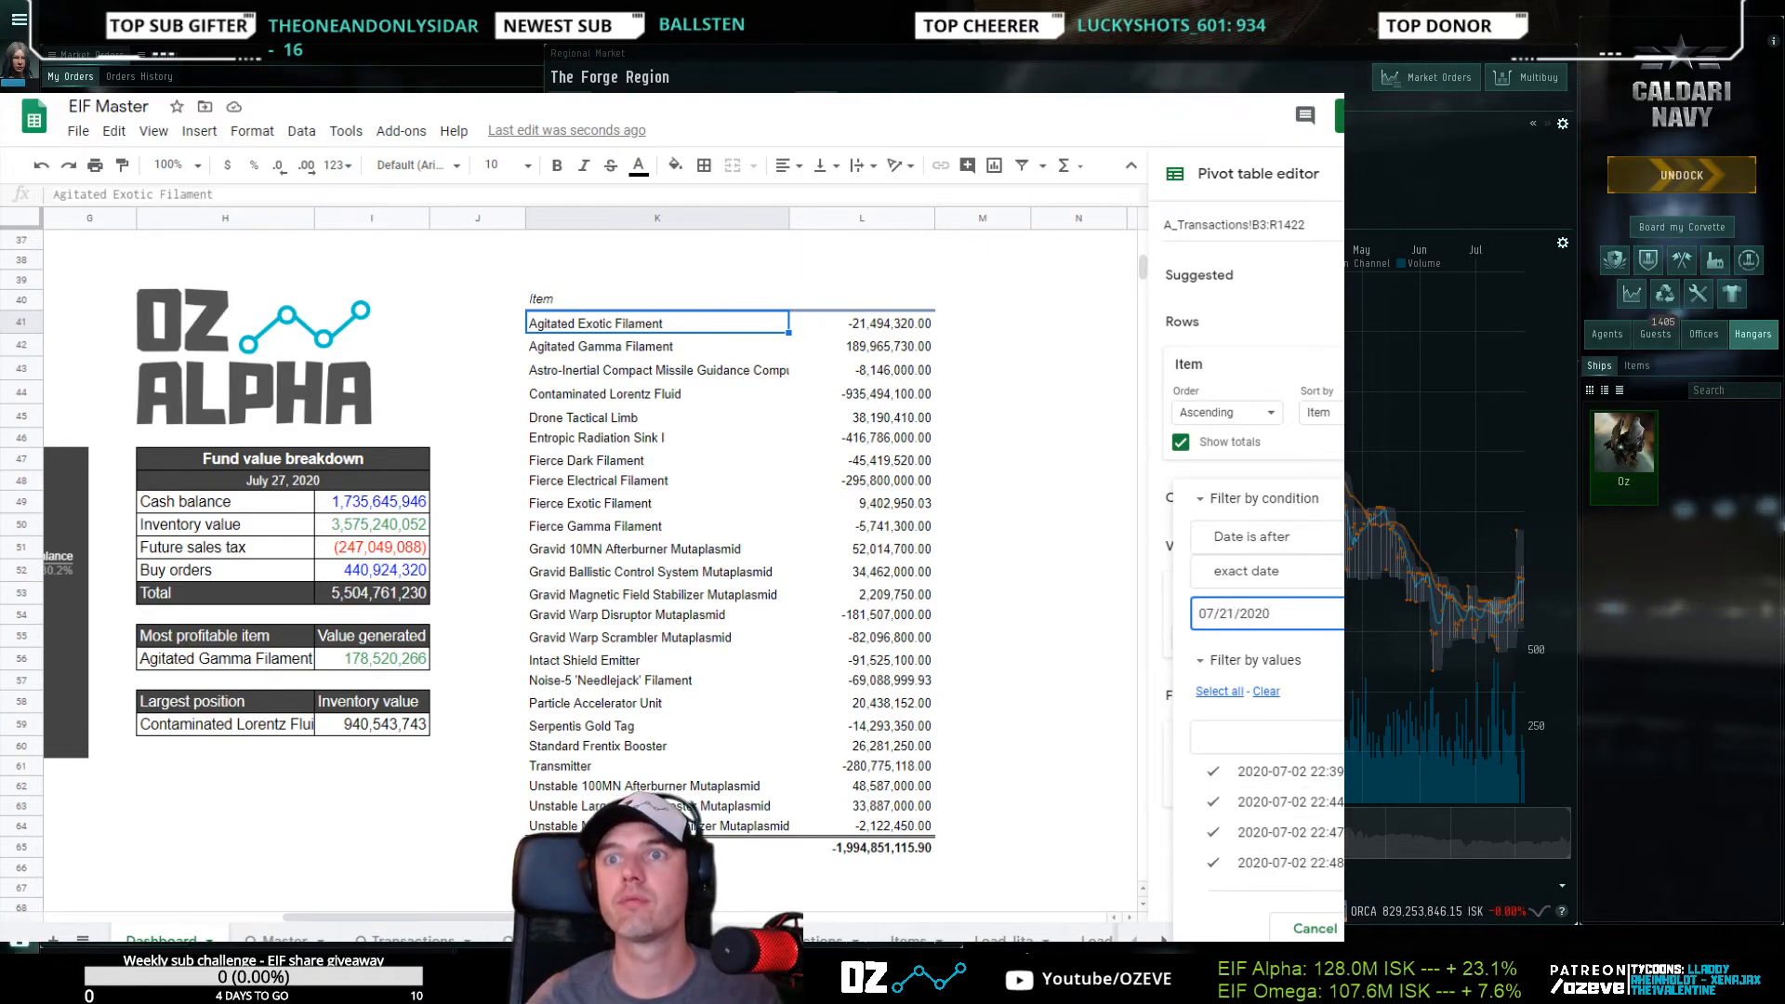
key("Return")
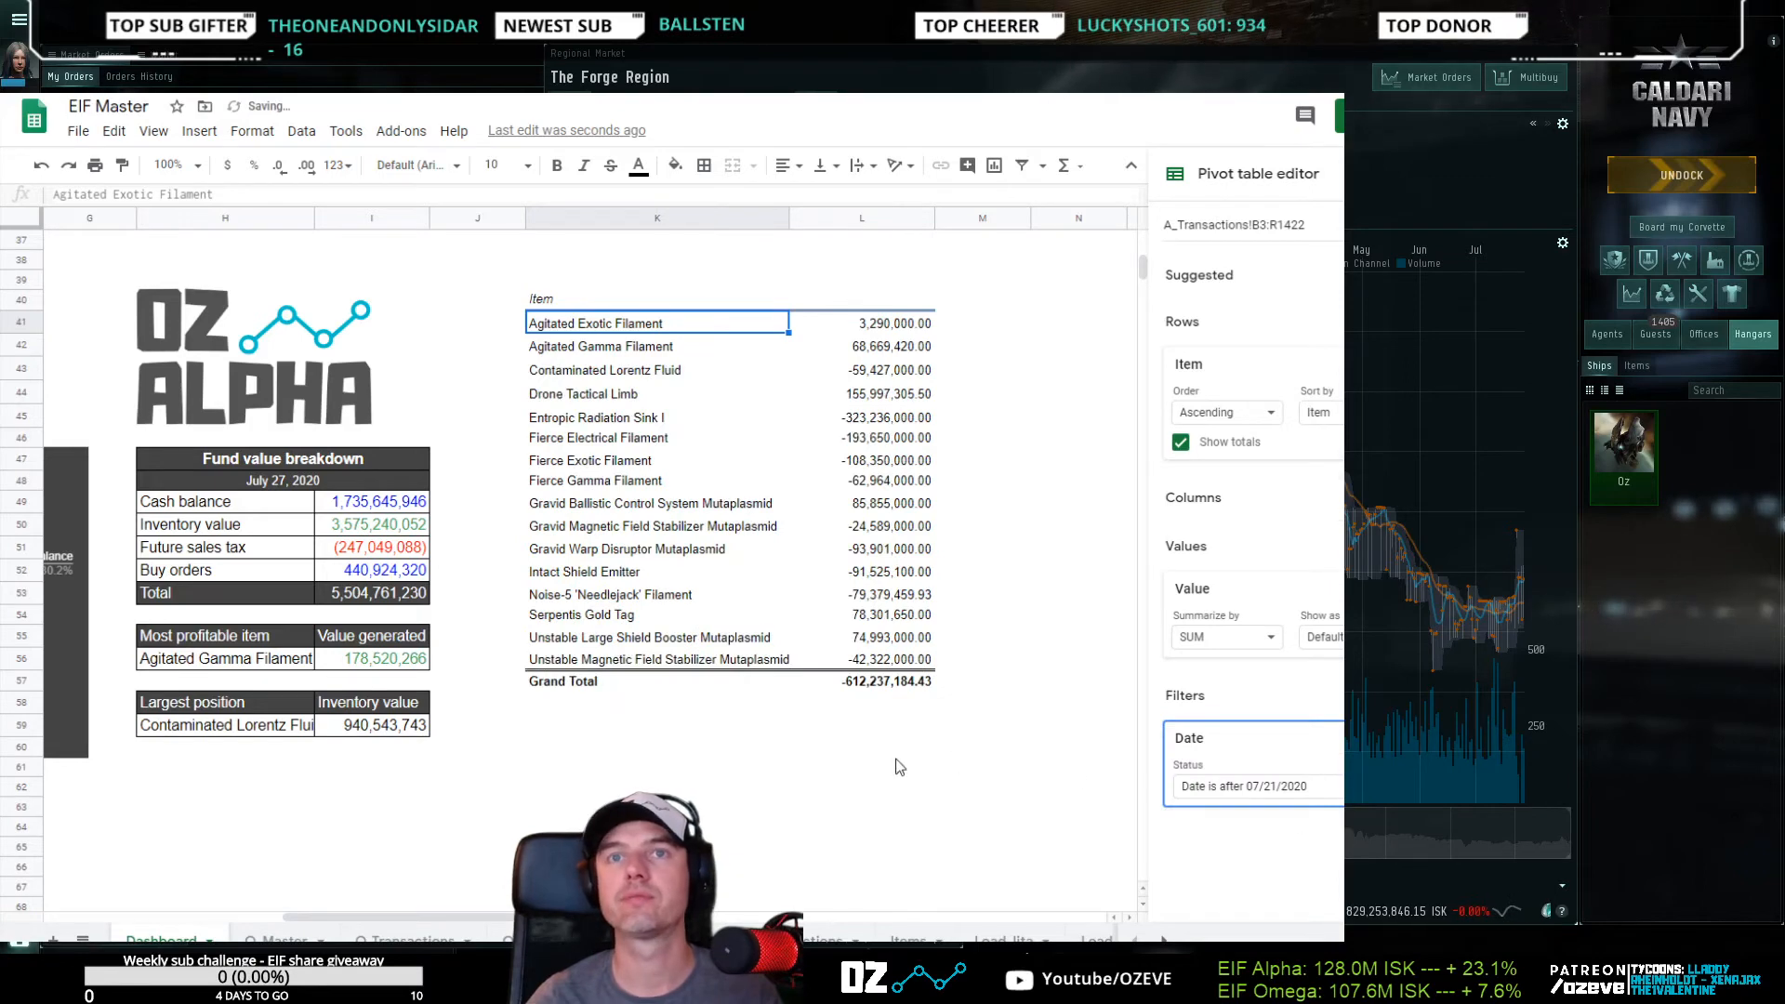
left_click(632, 728)
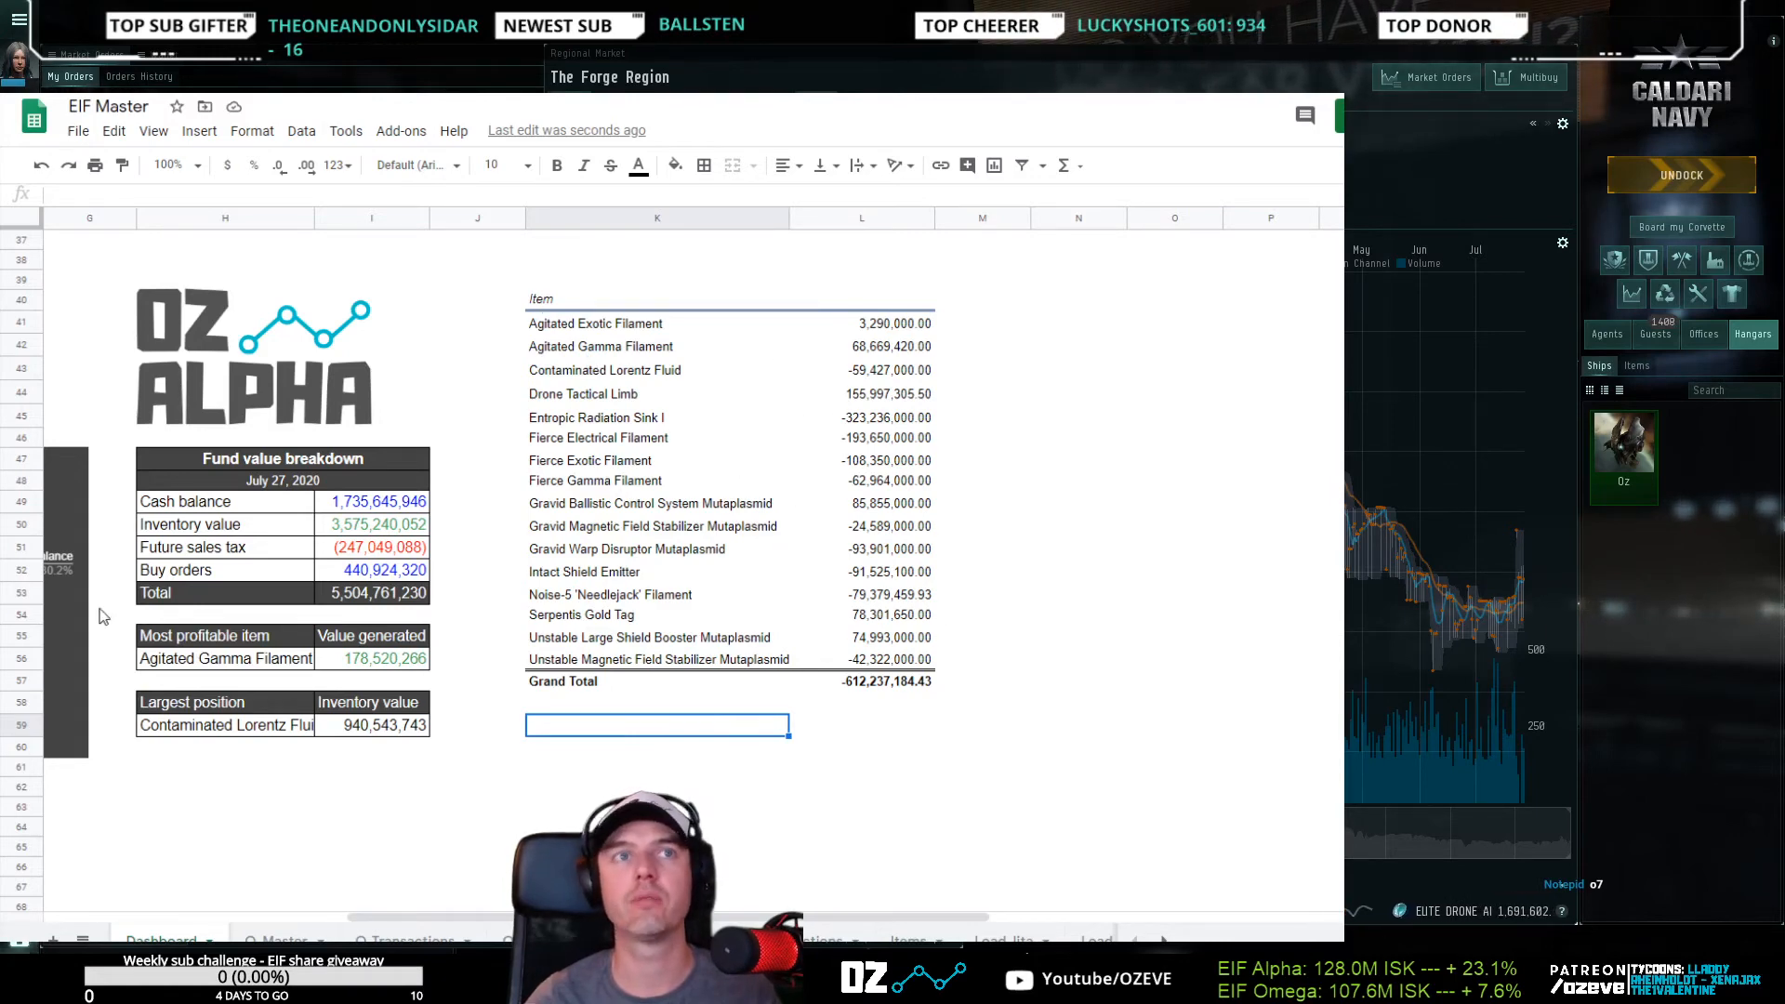
Give the ALPHA pivot table's values in L41:L56 a red-white-green conditional color scale, like the OMEGA table's
scroll(714, 622, "up", 3)
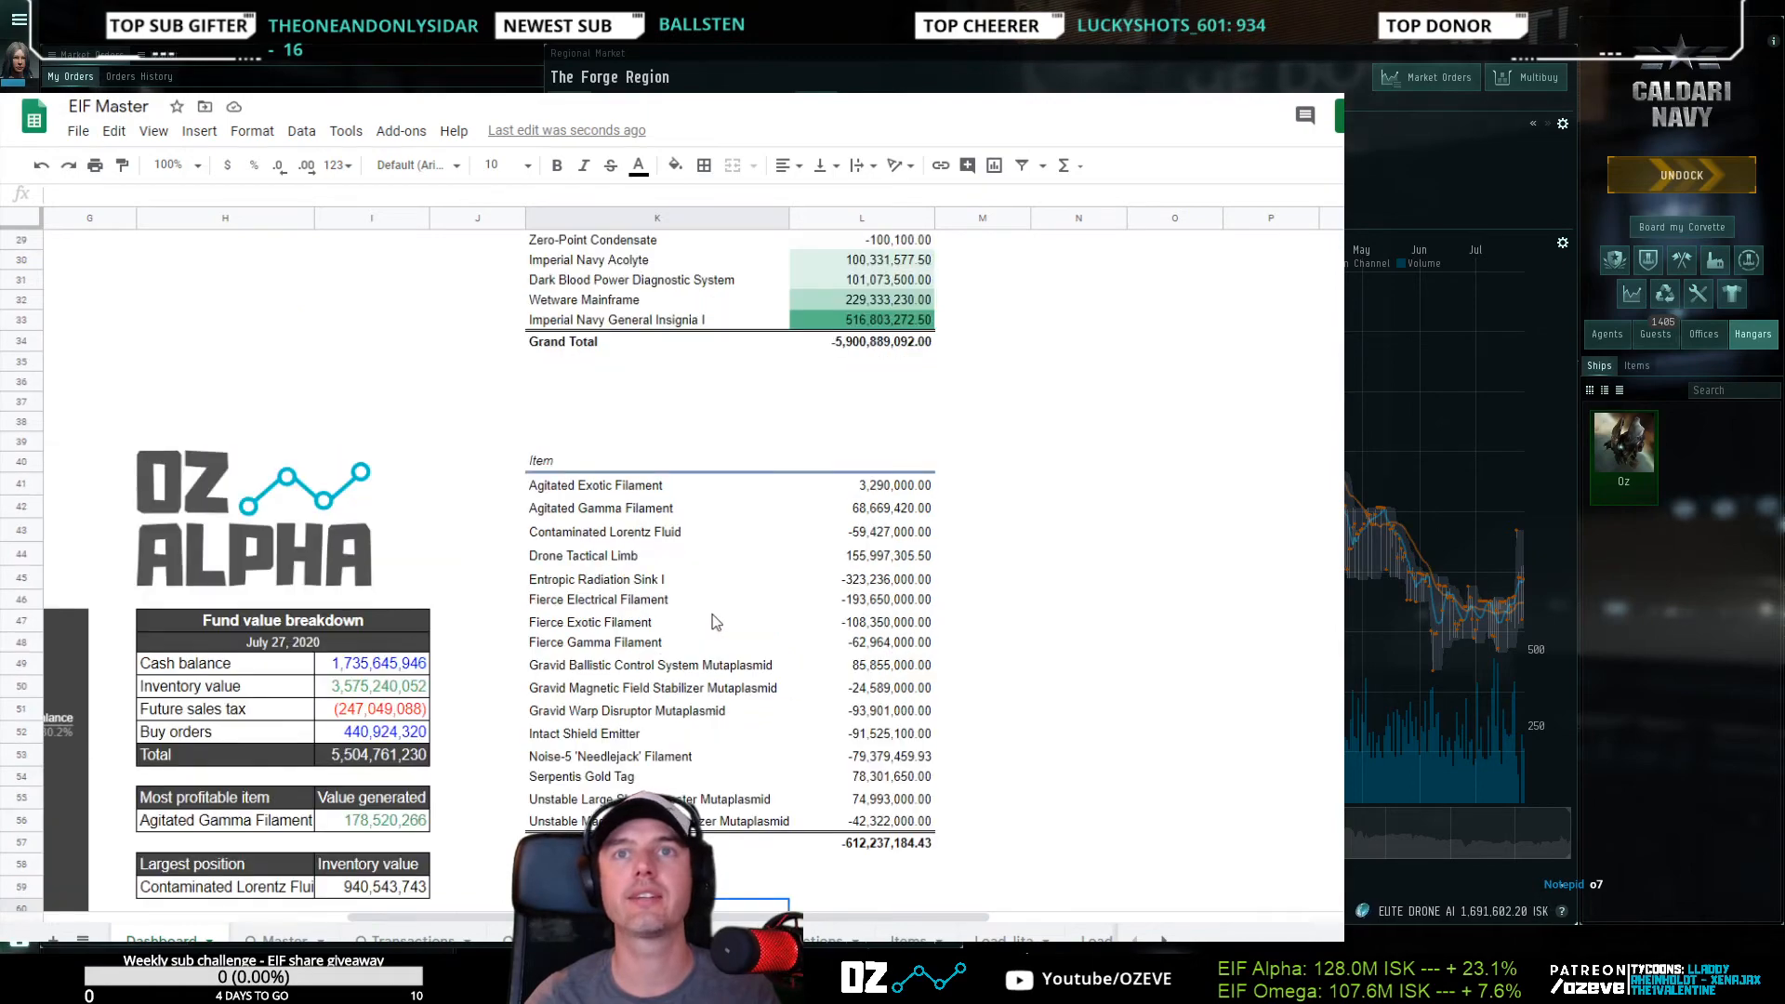
scroll(715, 622, "up", 10)
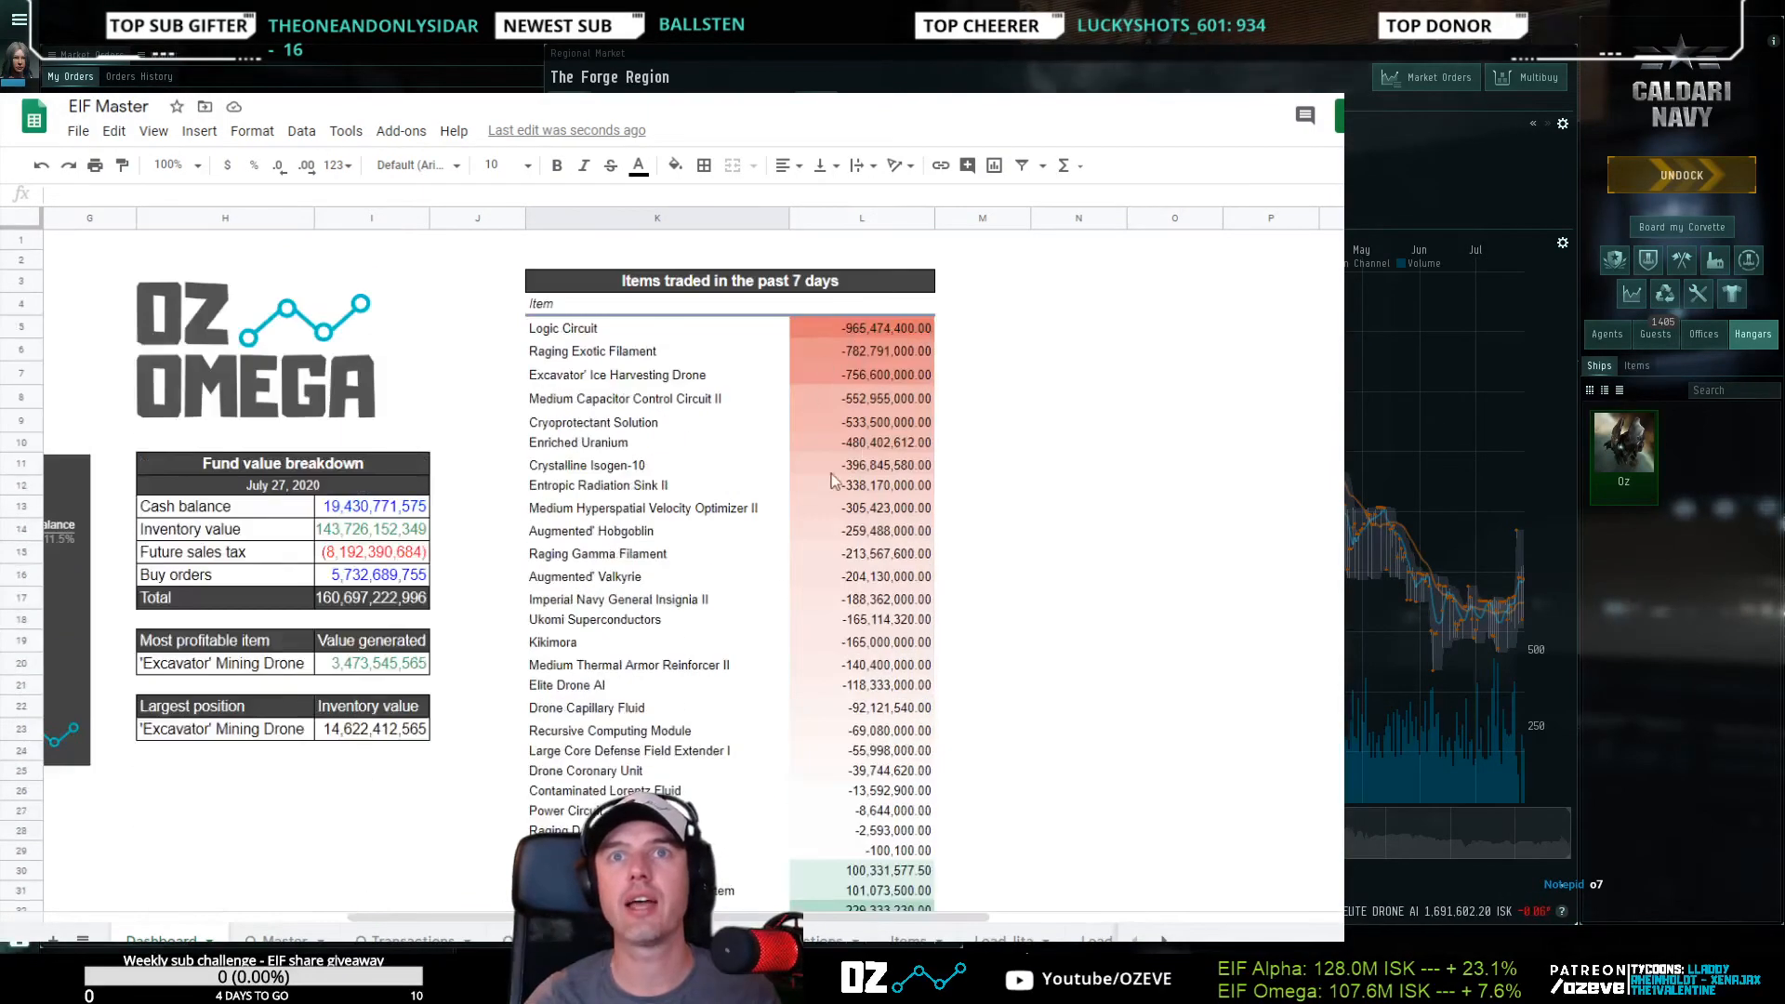
scroll(832, 476, "down", 11)
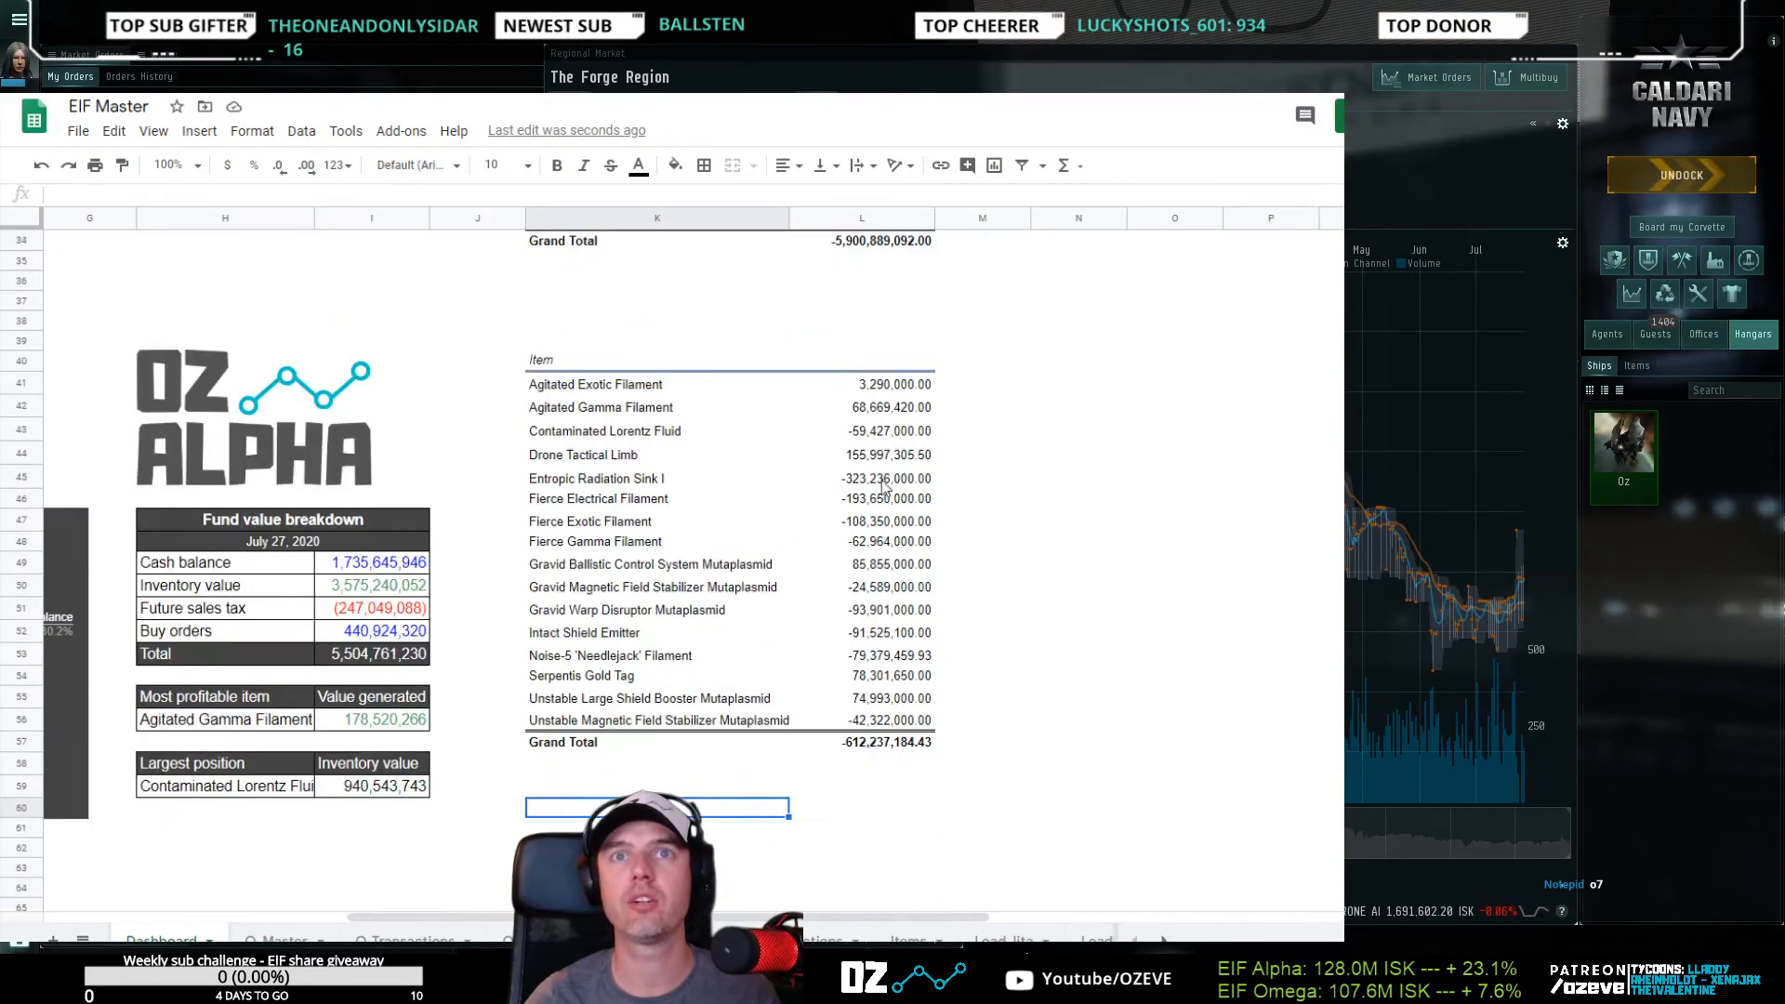
left_click_drag(870, 383, 914, 732)
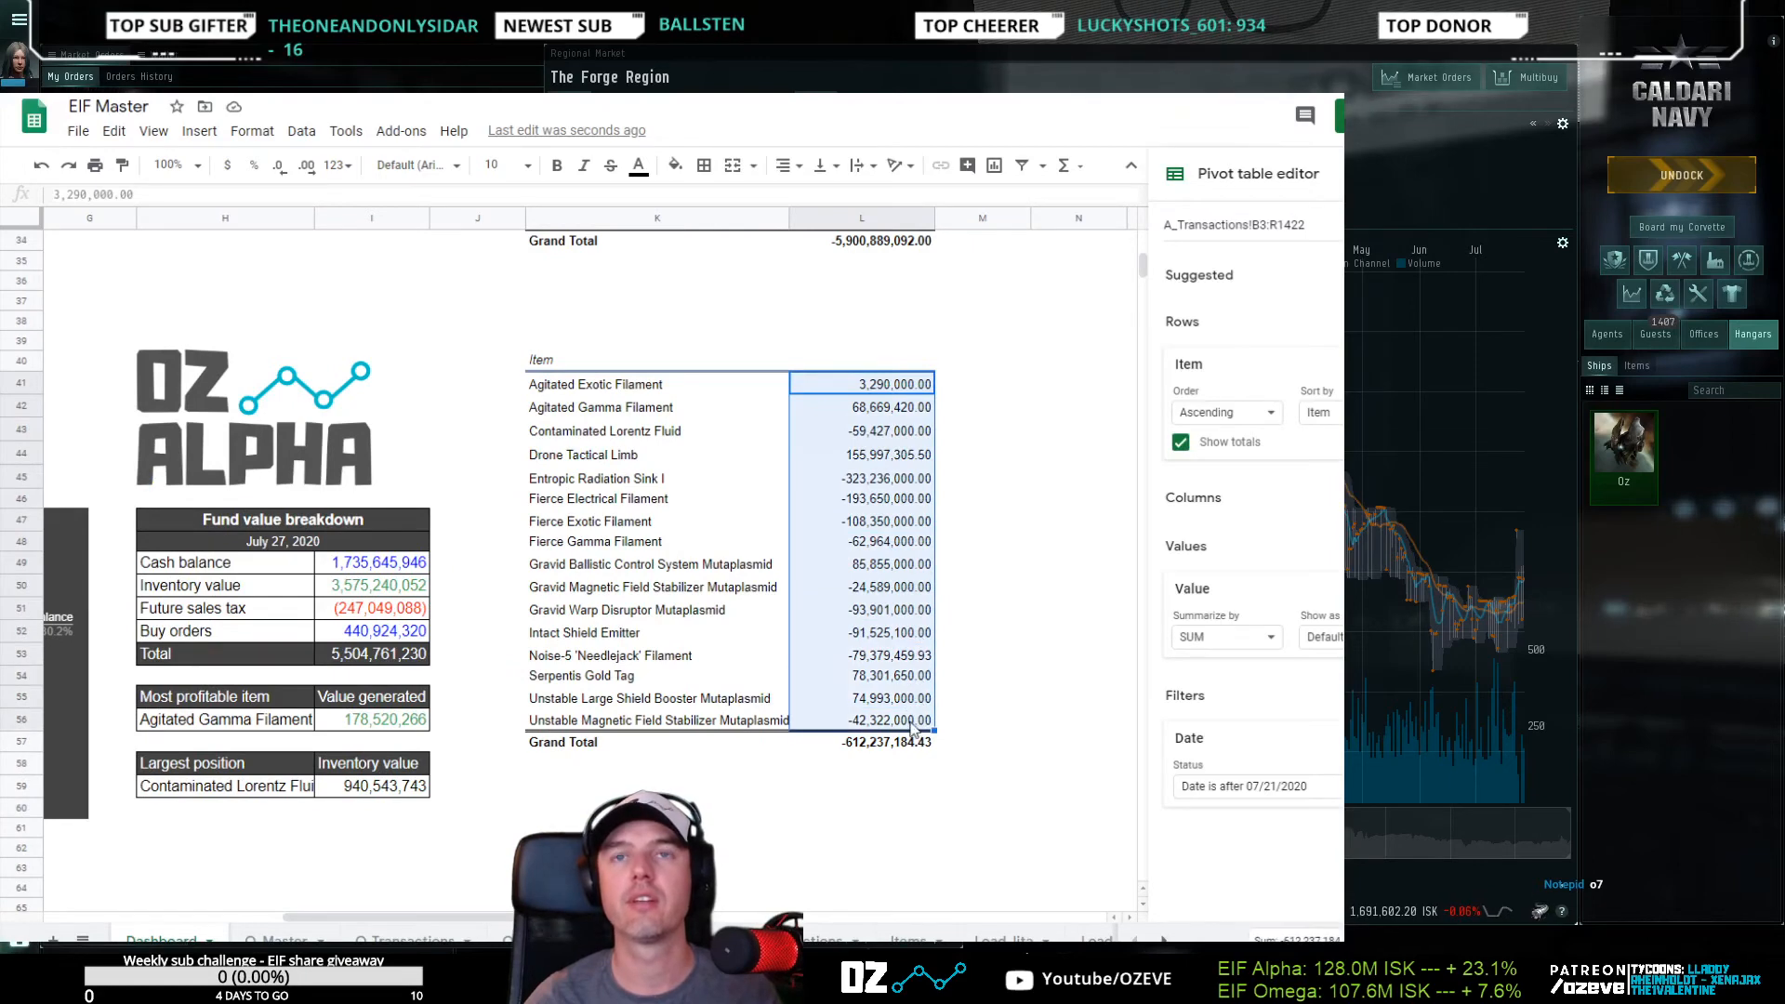
left_click(267, 142)
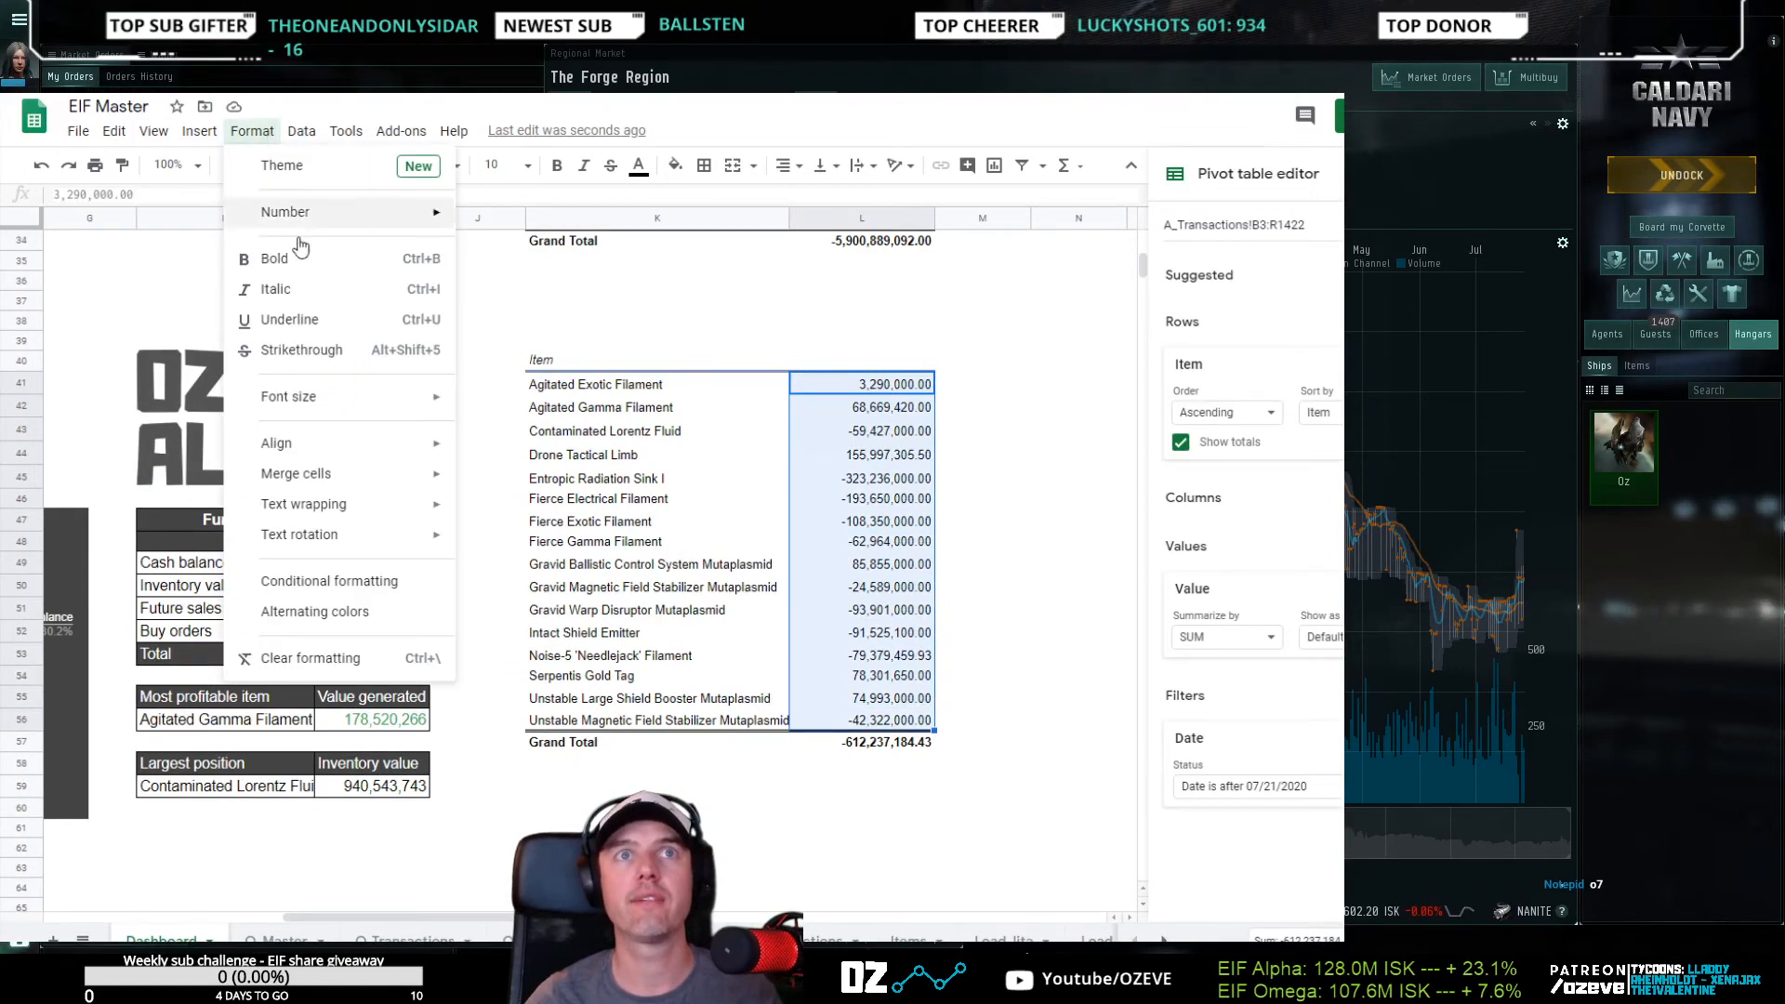
left_click(312, 582)
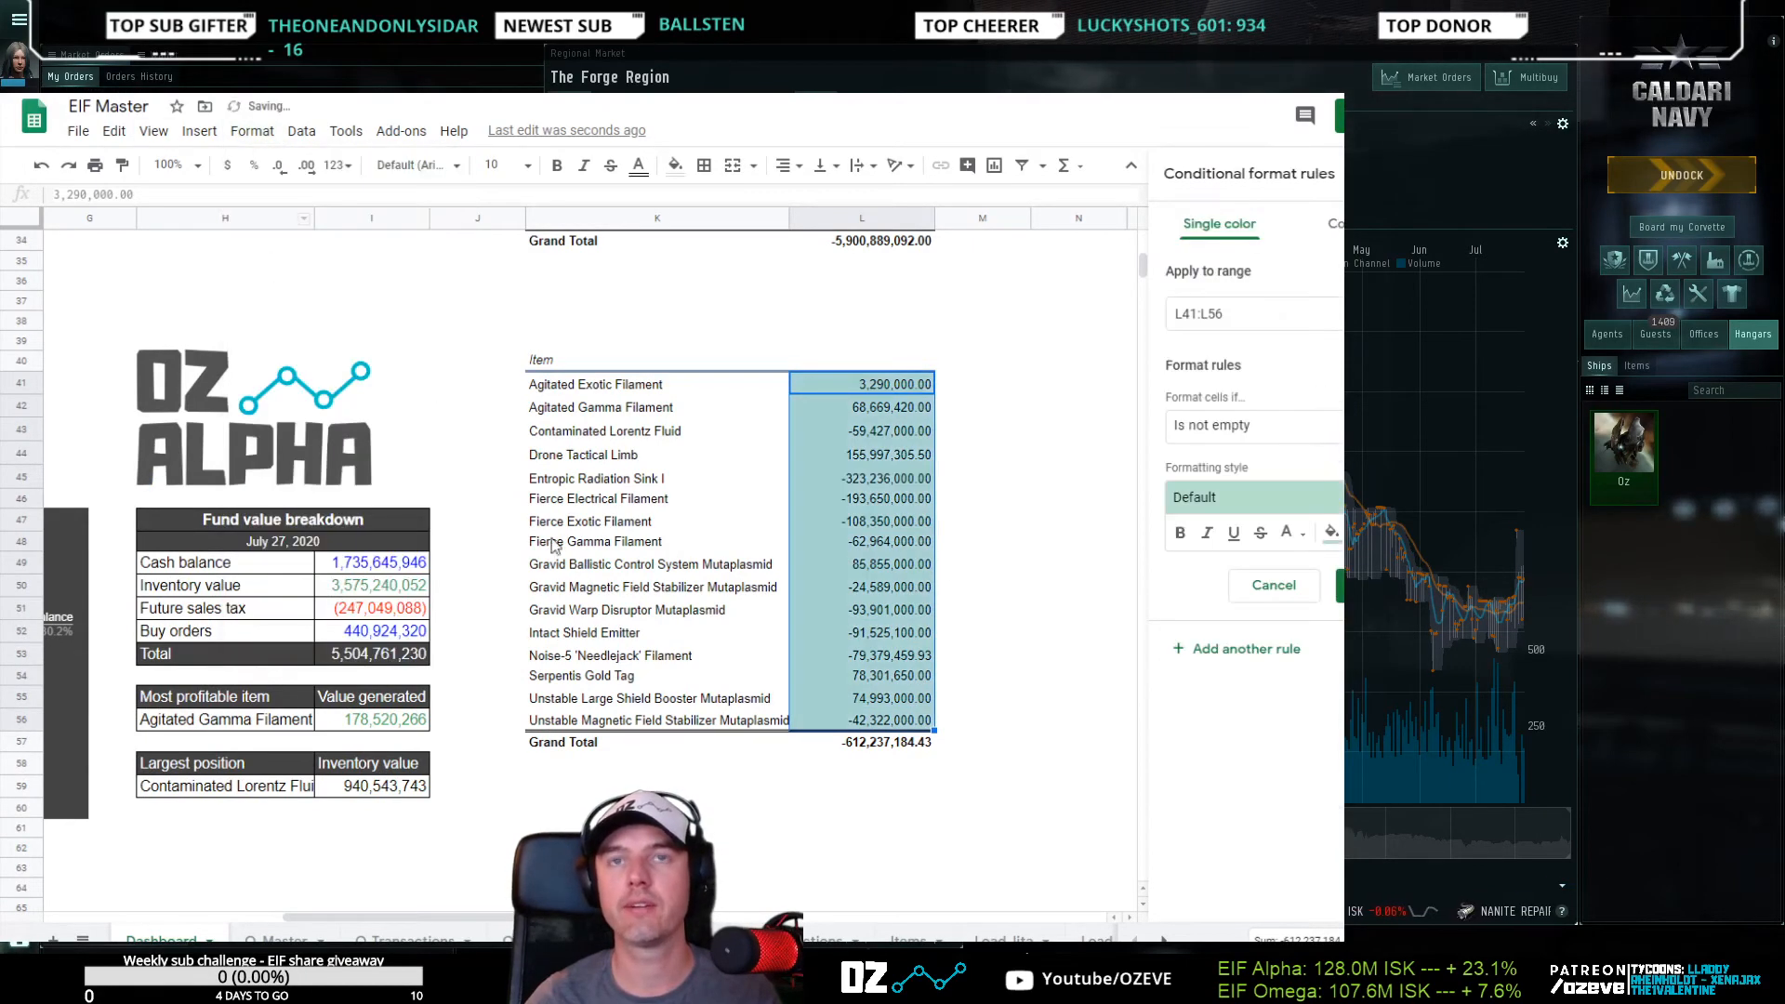
left_click(1274, 425)
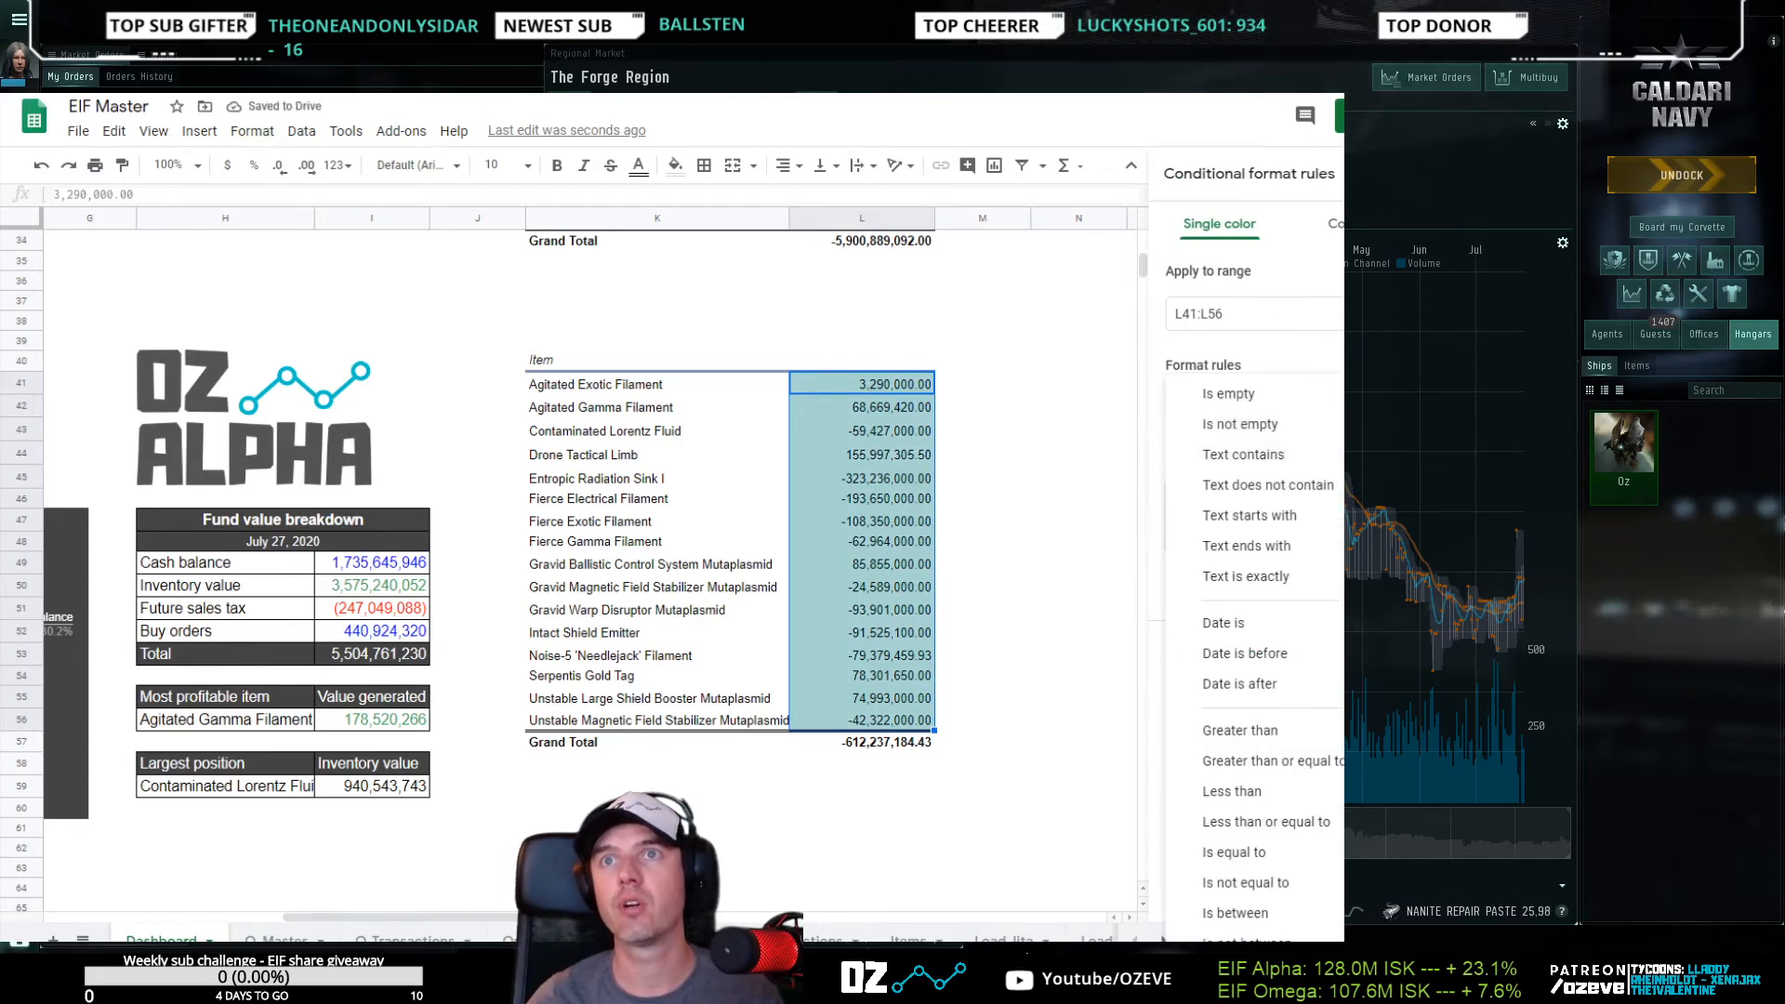
left_click(1241, 424)
left_click(1337, 224)
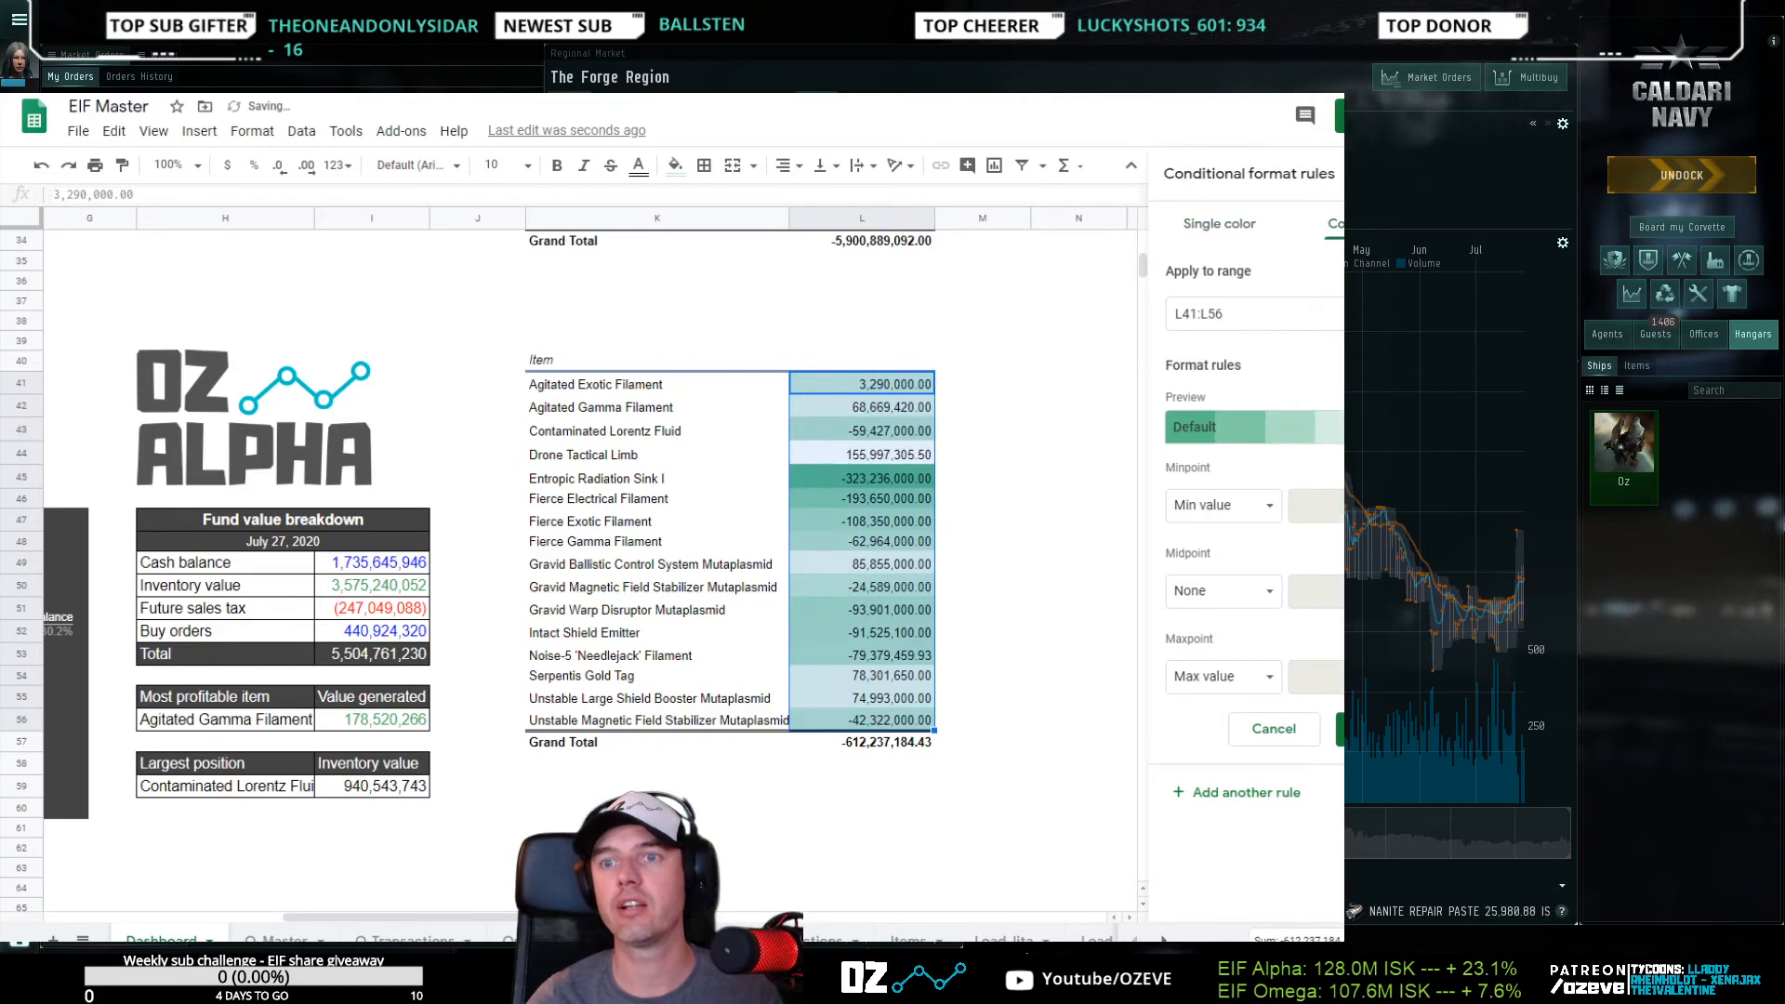
left_click(1238, 442)
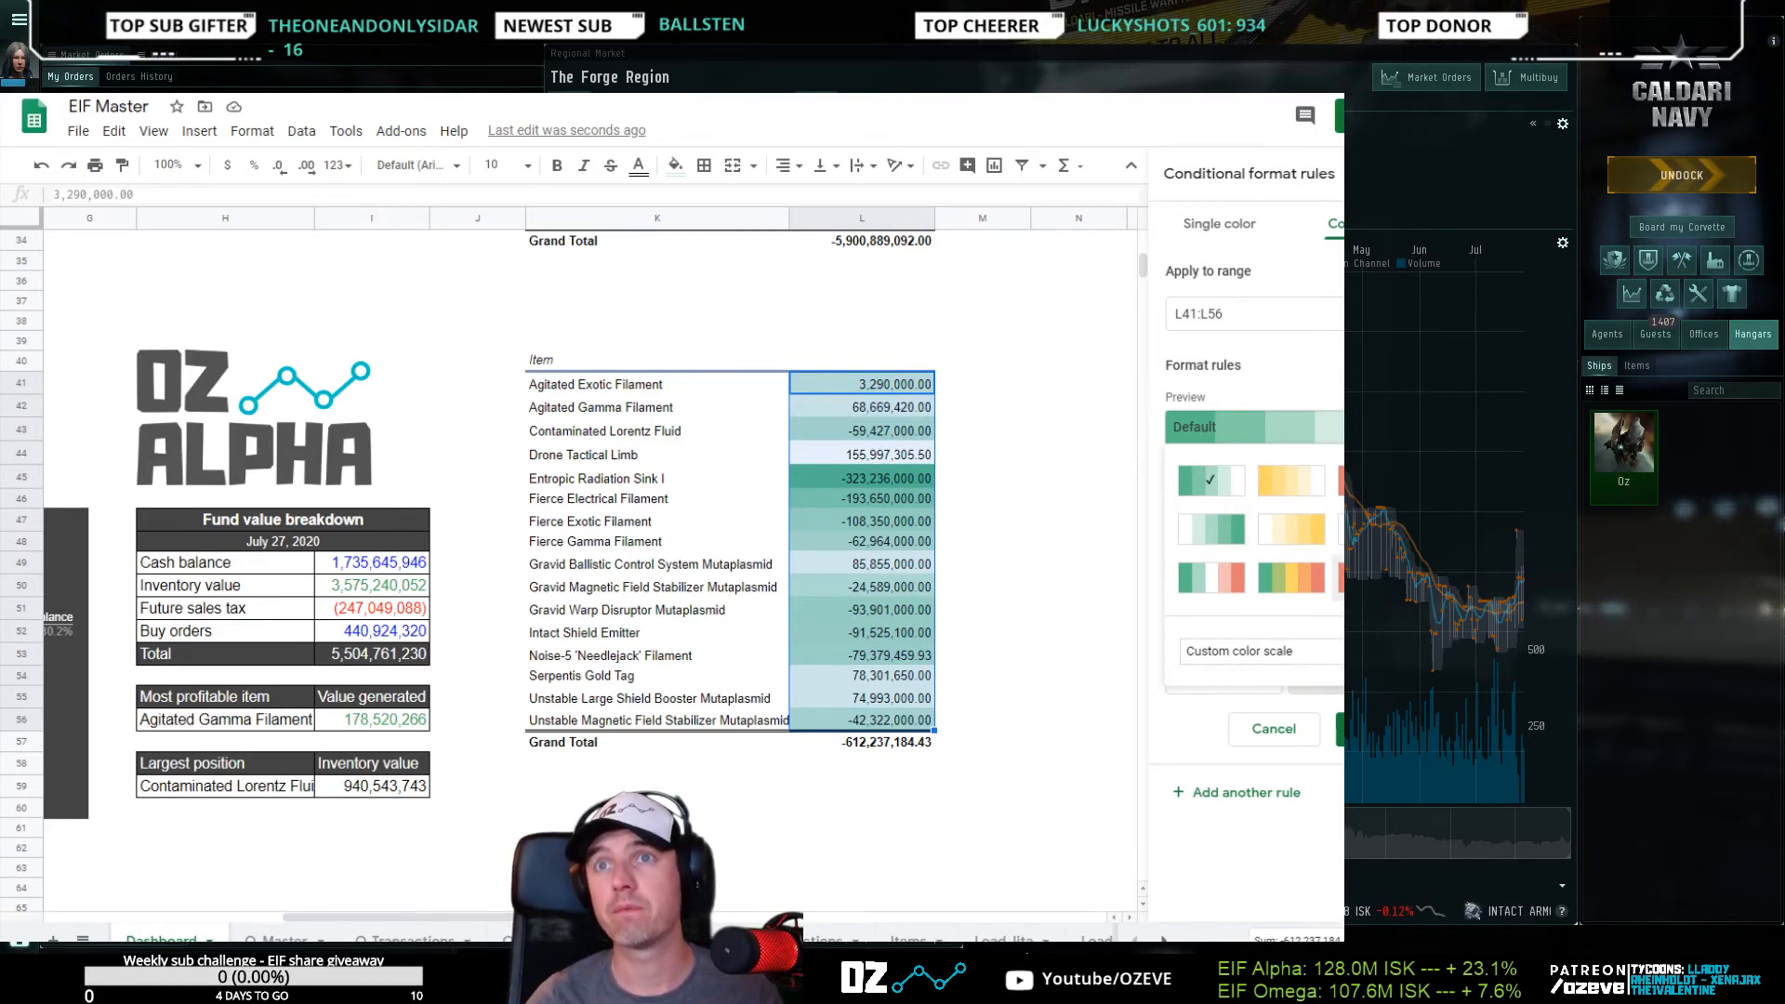
left_click(1341, 578)
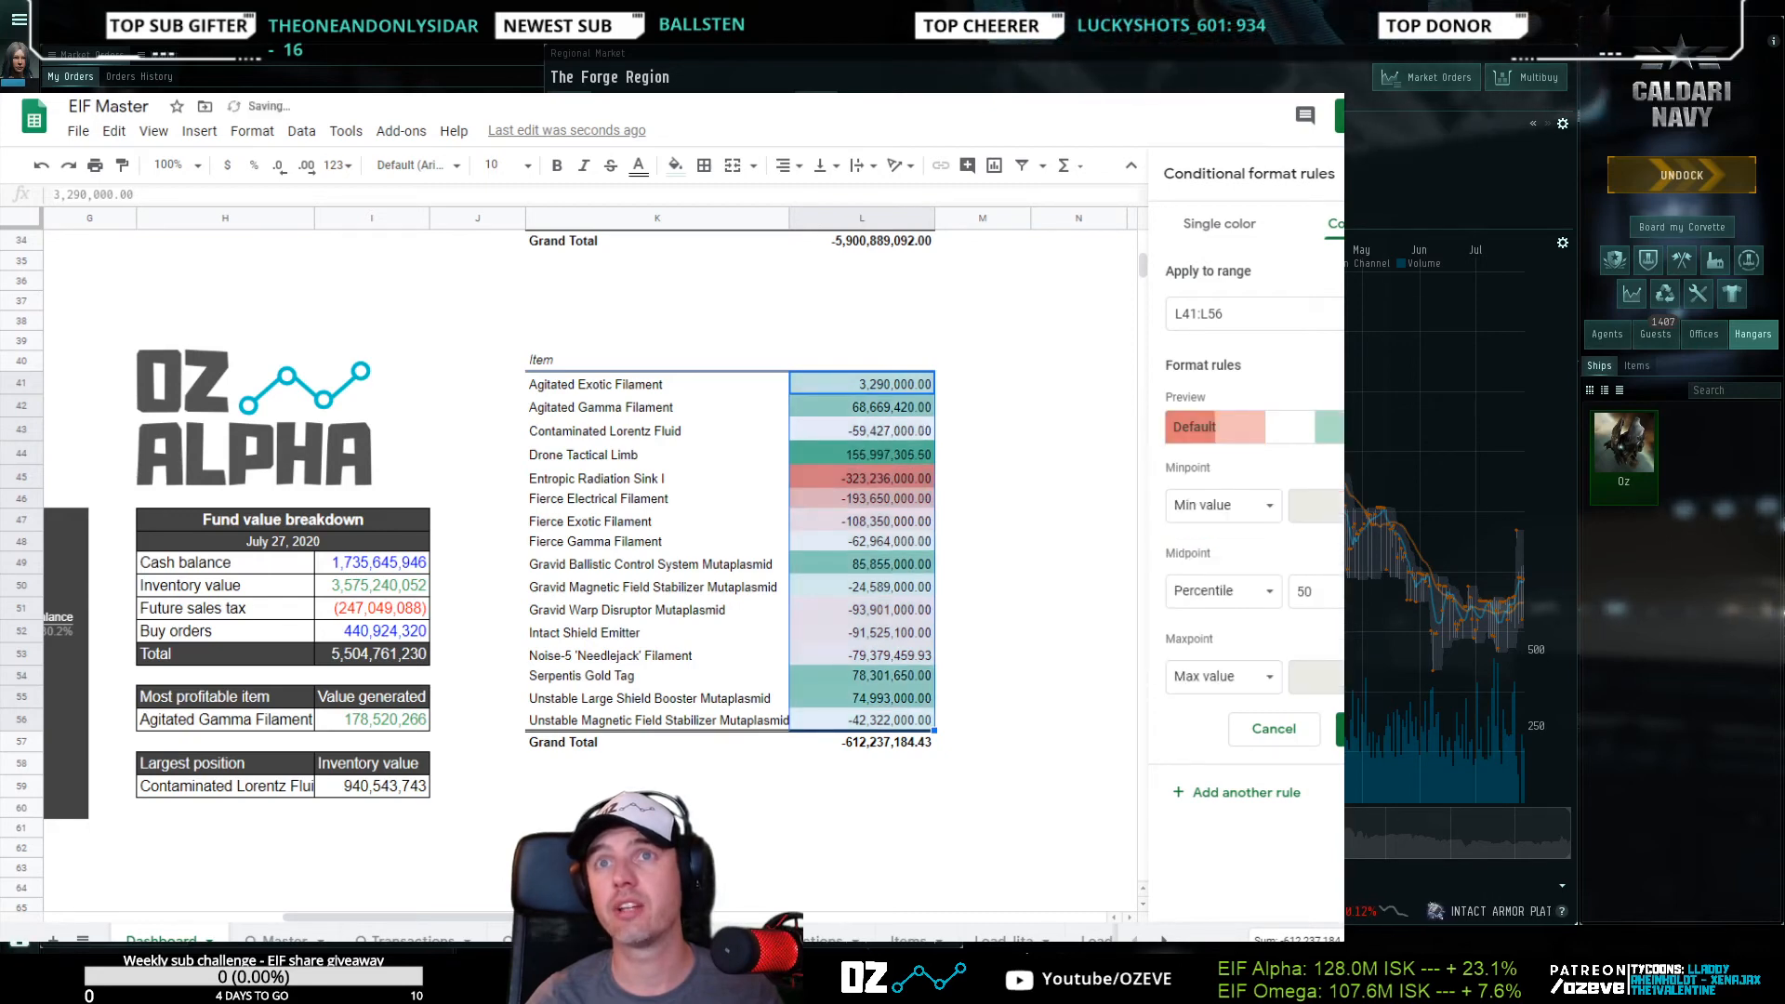
Set the color scale's midpoint to the number 0 and save the conditional format rule
left_click(1225, 603)
left_click(1223, 532)
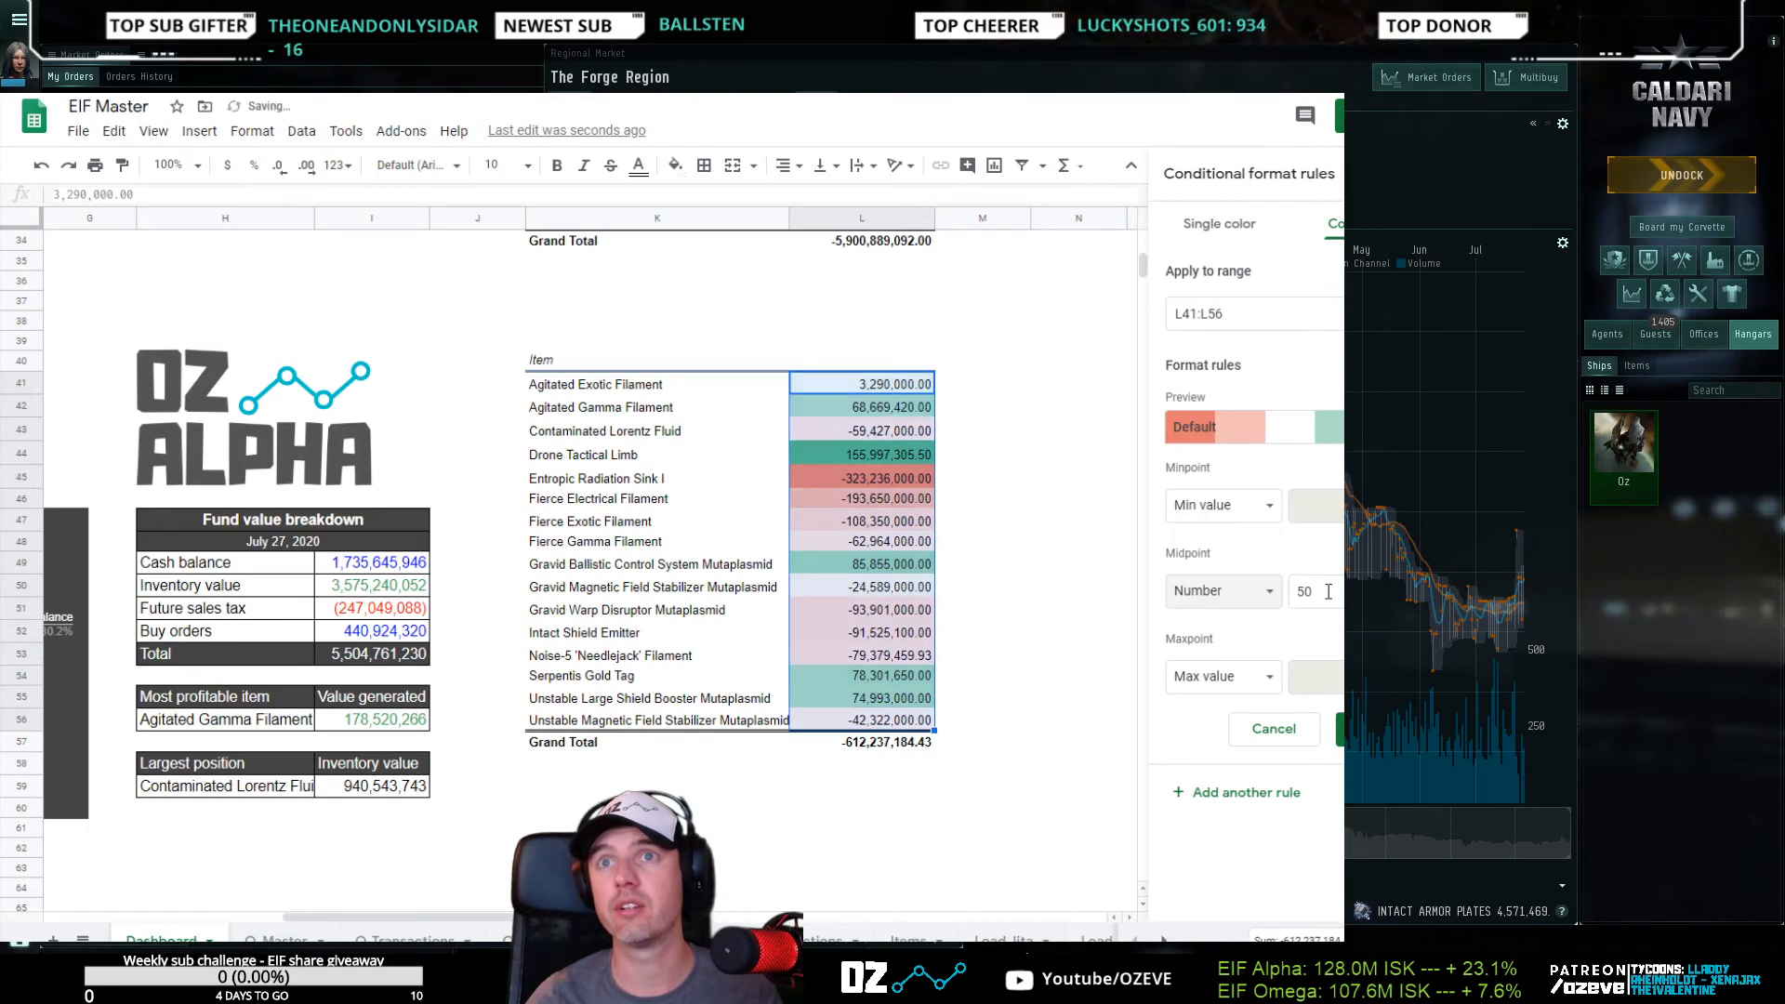
type("0")
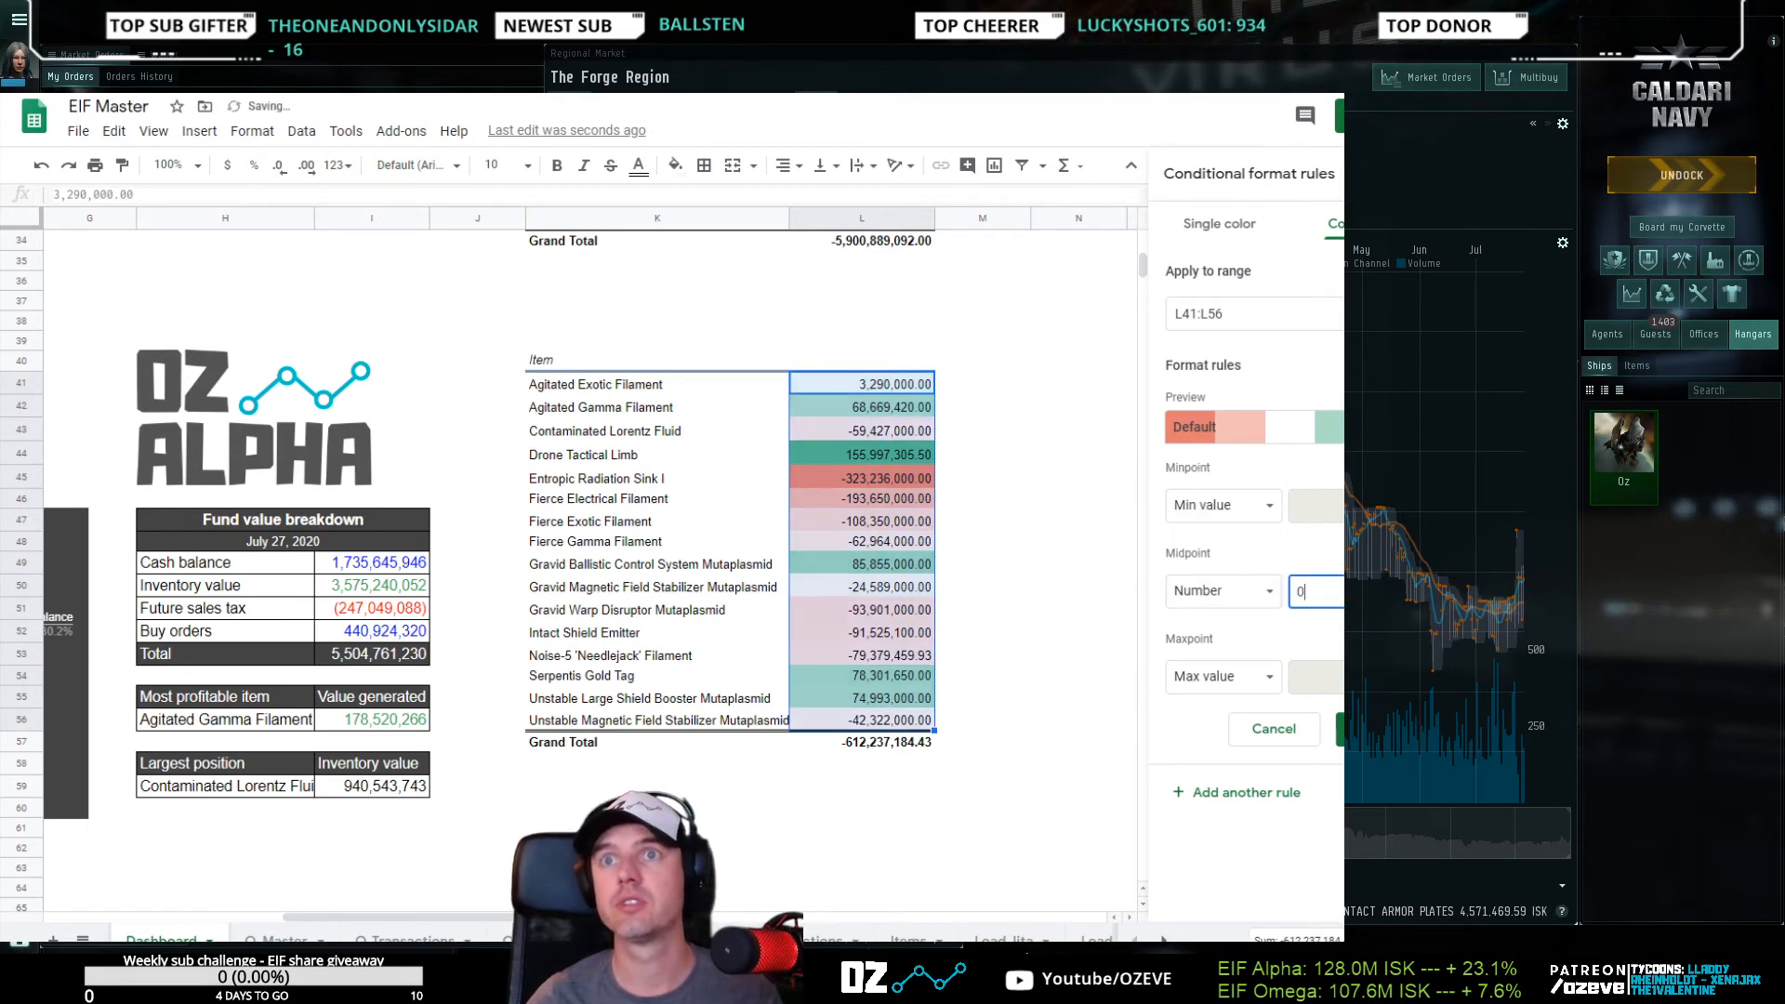
left_click(1340, 730)
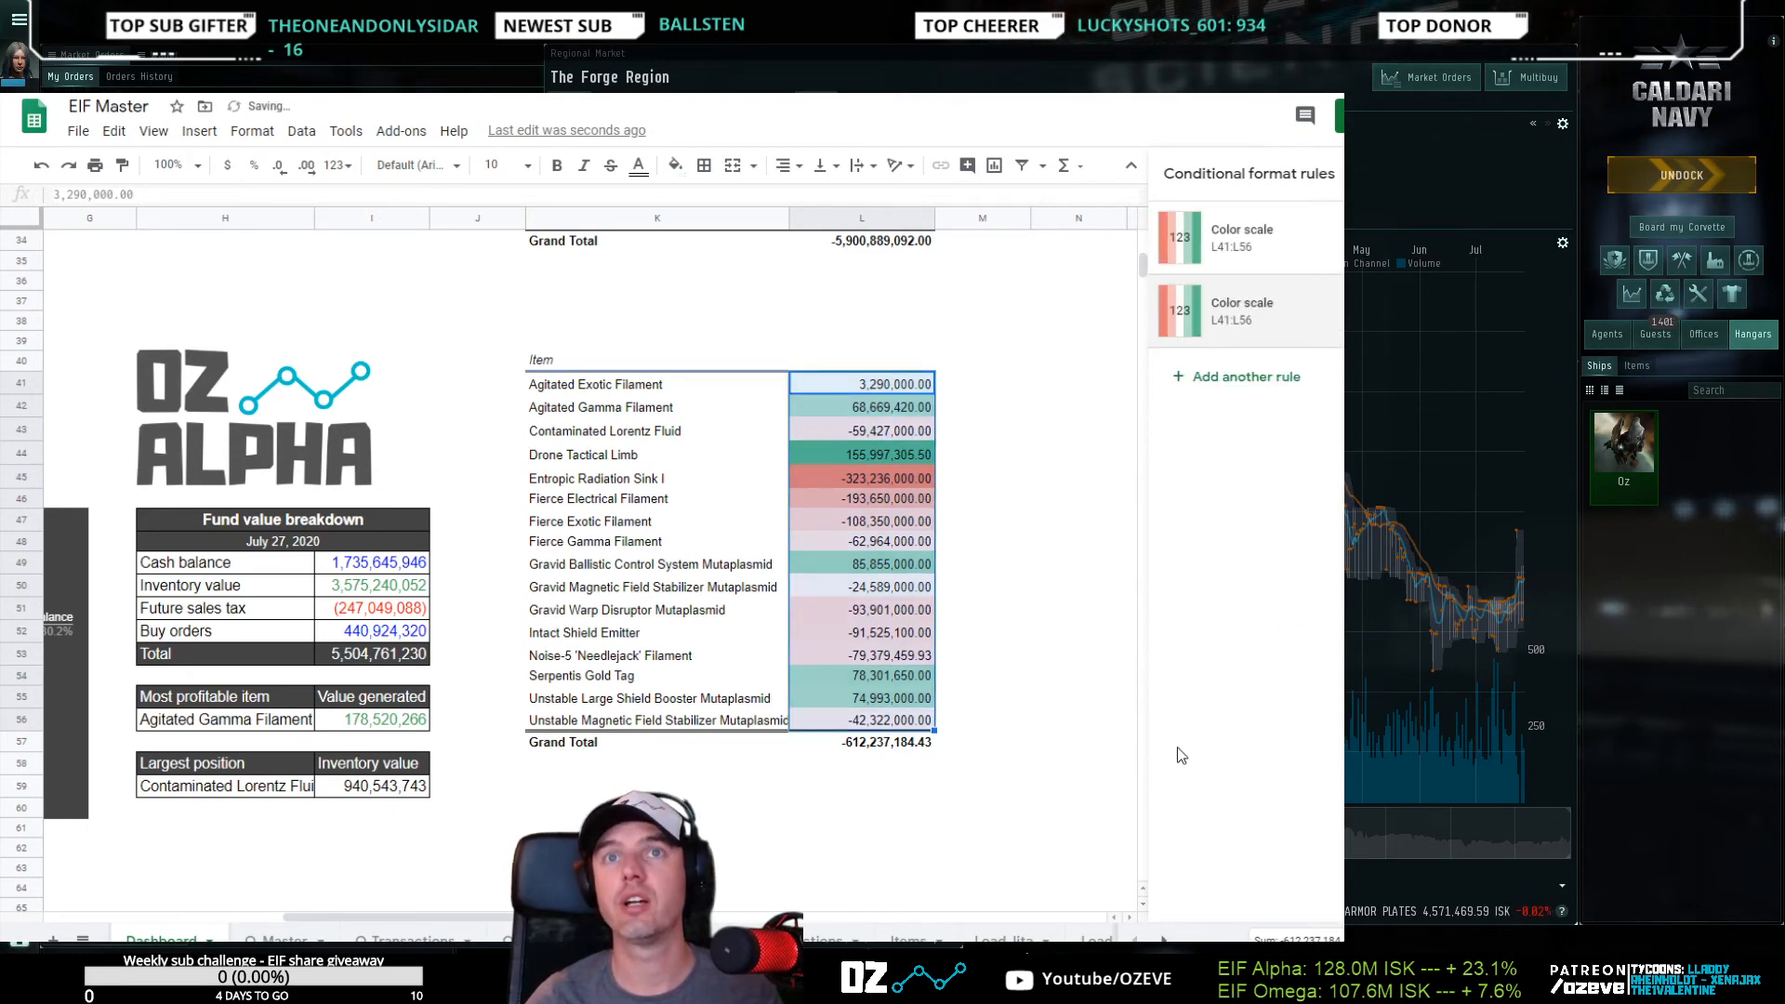
Review the items and their color-scaled values in the ALPHA pivot table
left_click(859, 835)
scroll(930, 675, "up", 3)
scroll(893, 656, "down", 2)
left_click(650, 508)
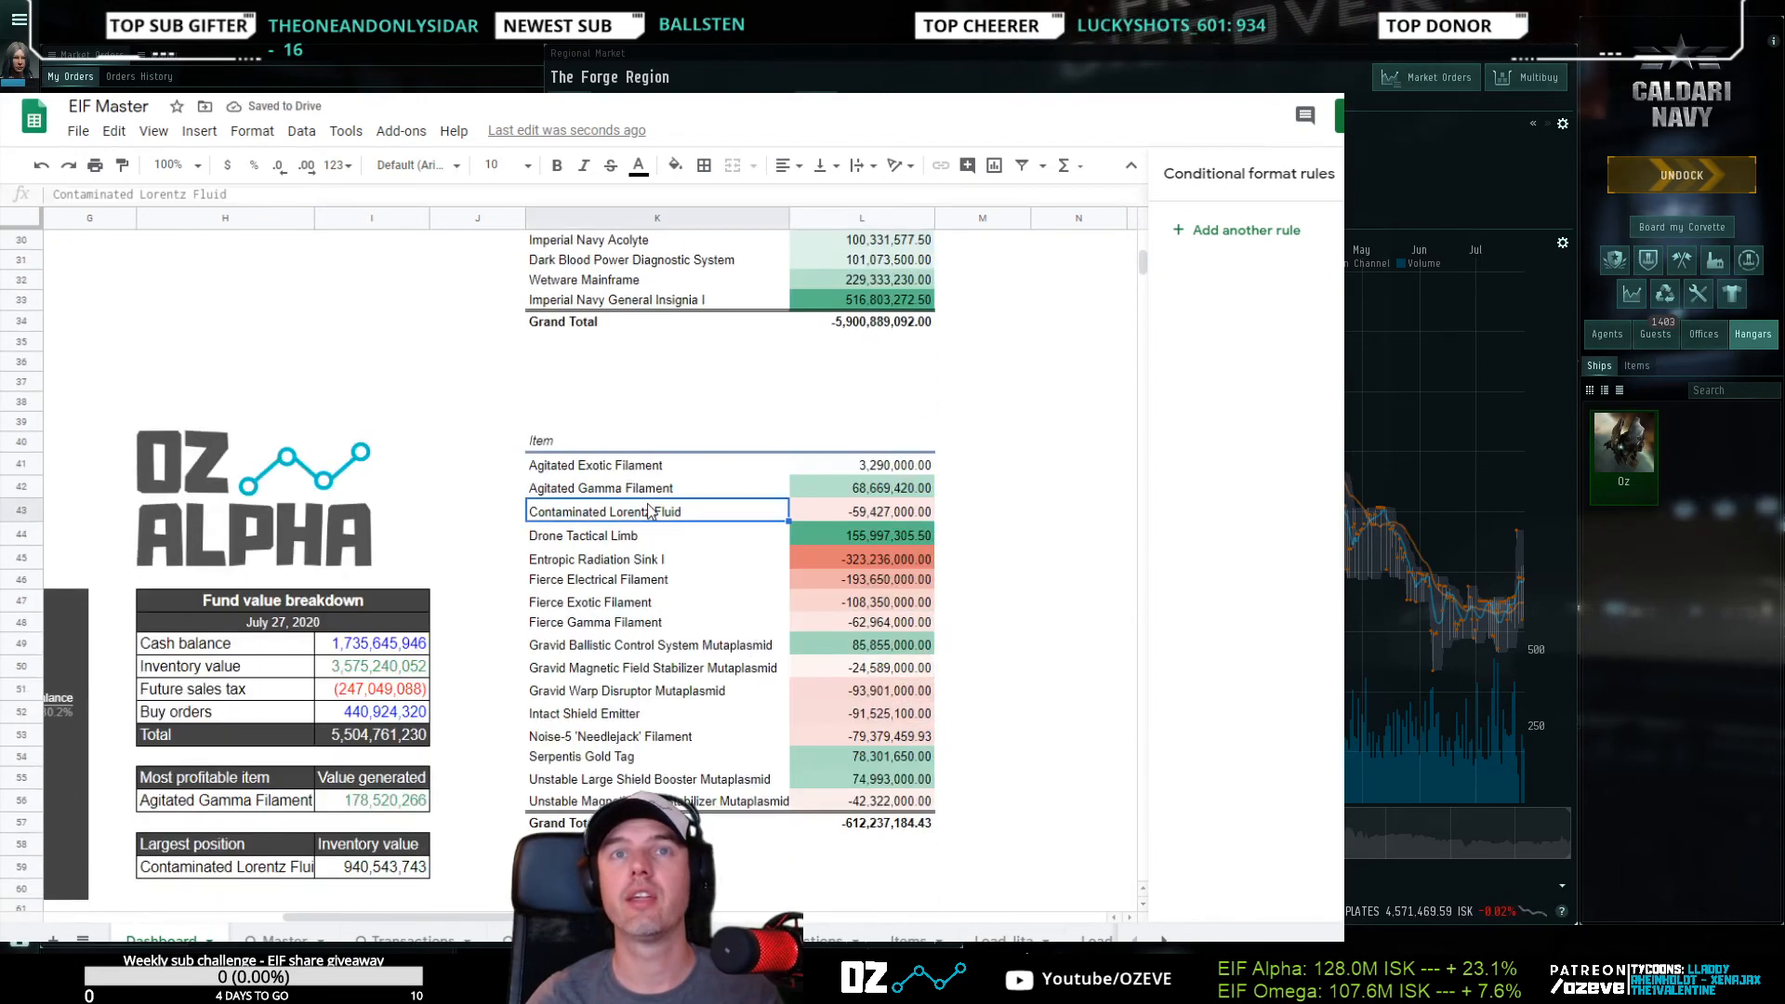
key("Up")
key("Up")
key("Right")
key("Left")
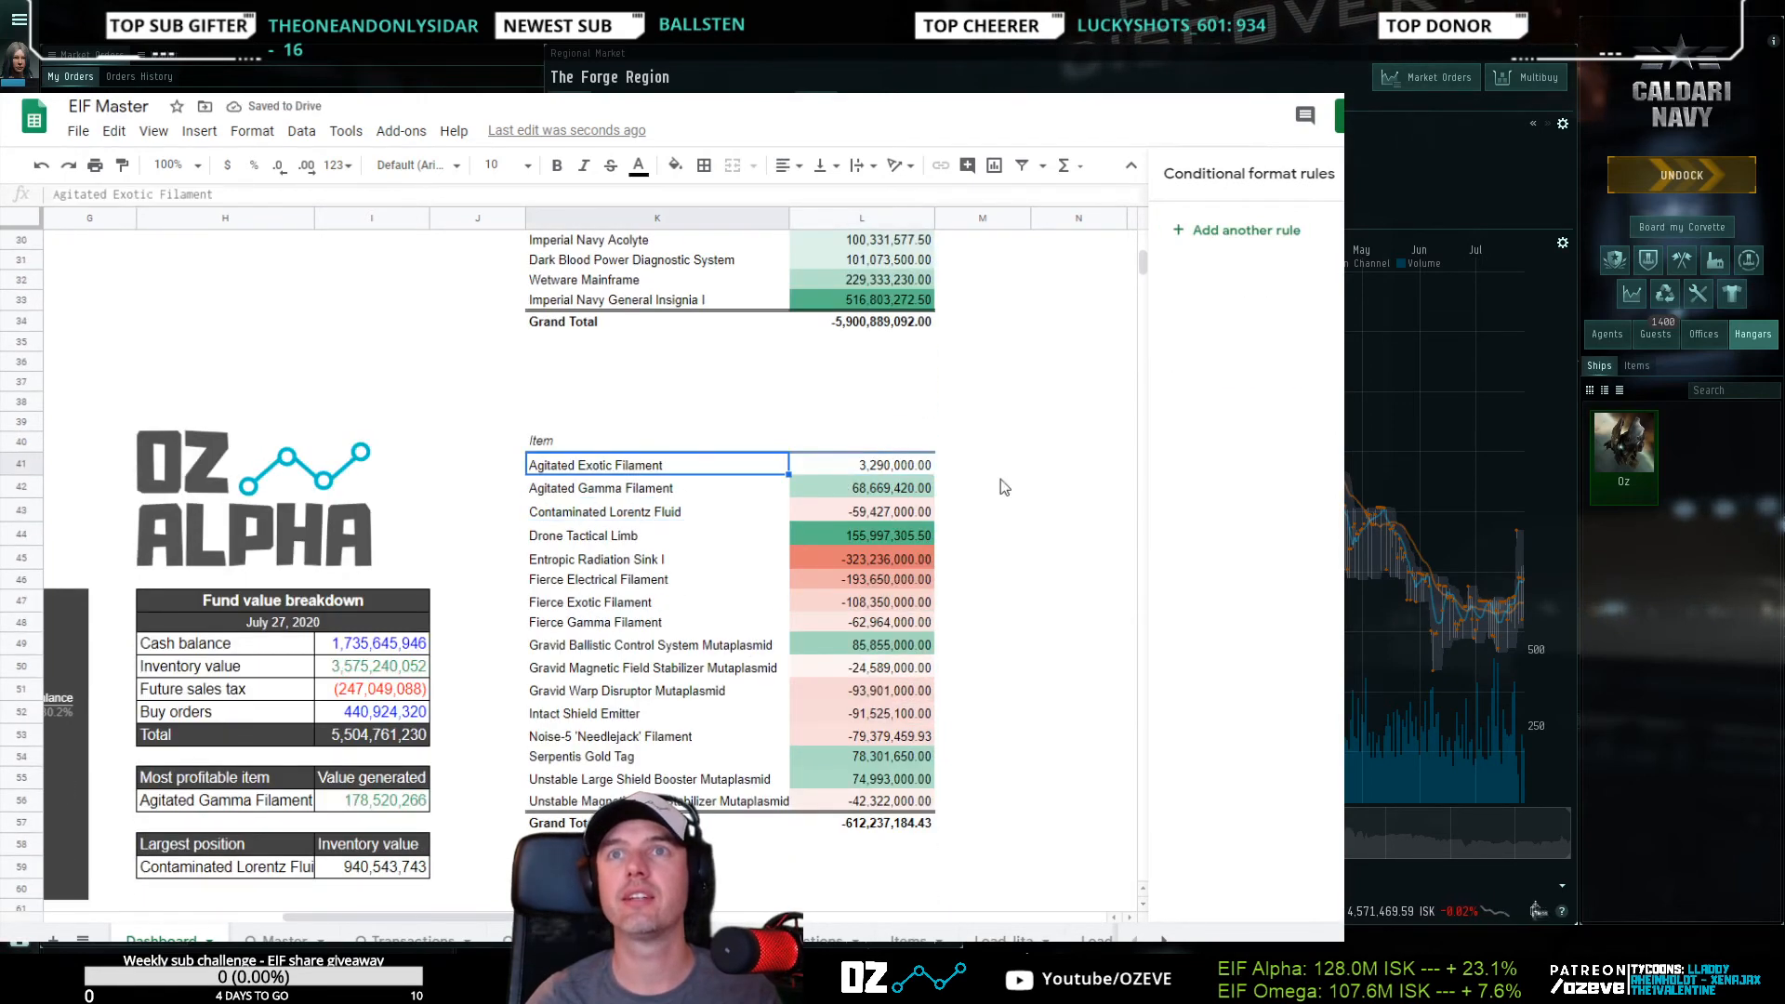
key("Down")
key("Down")
key("Down")
key("Down")
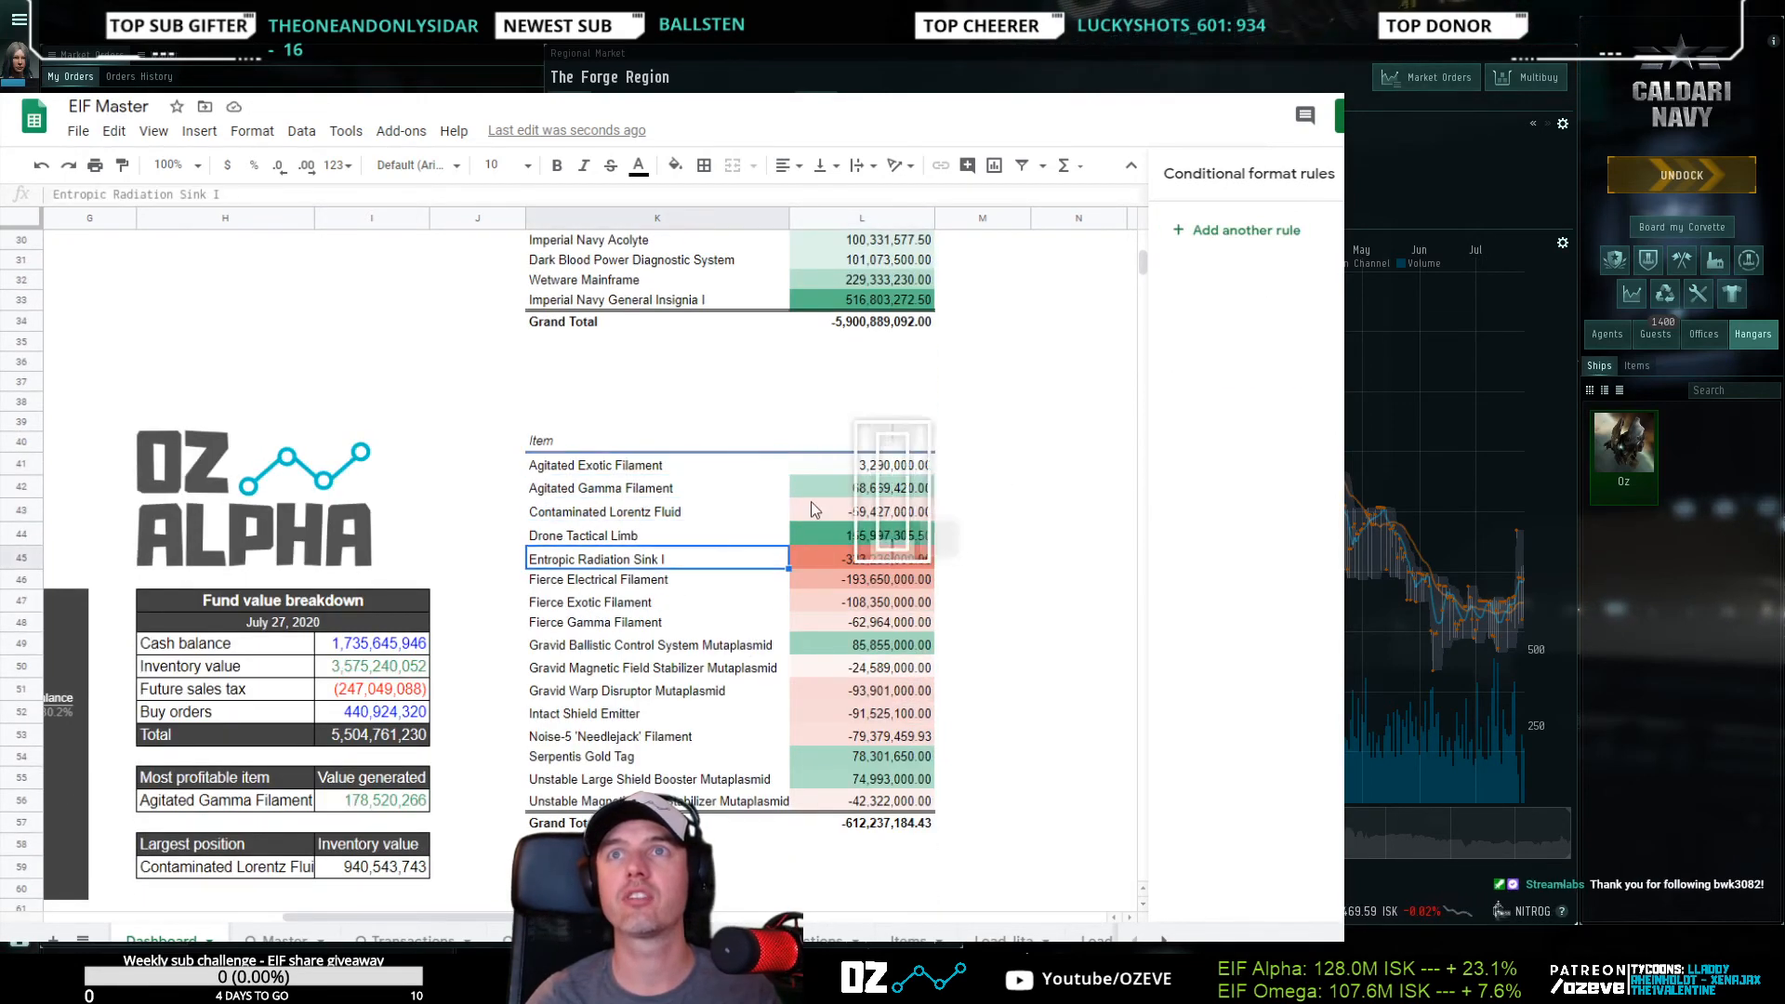
key("Down")
key("Down")
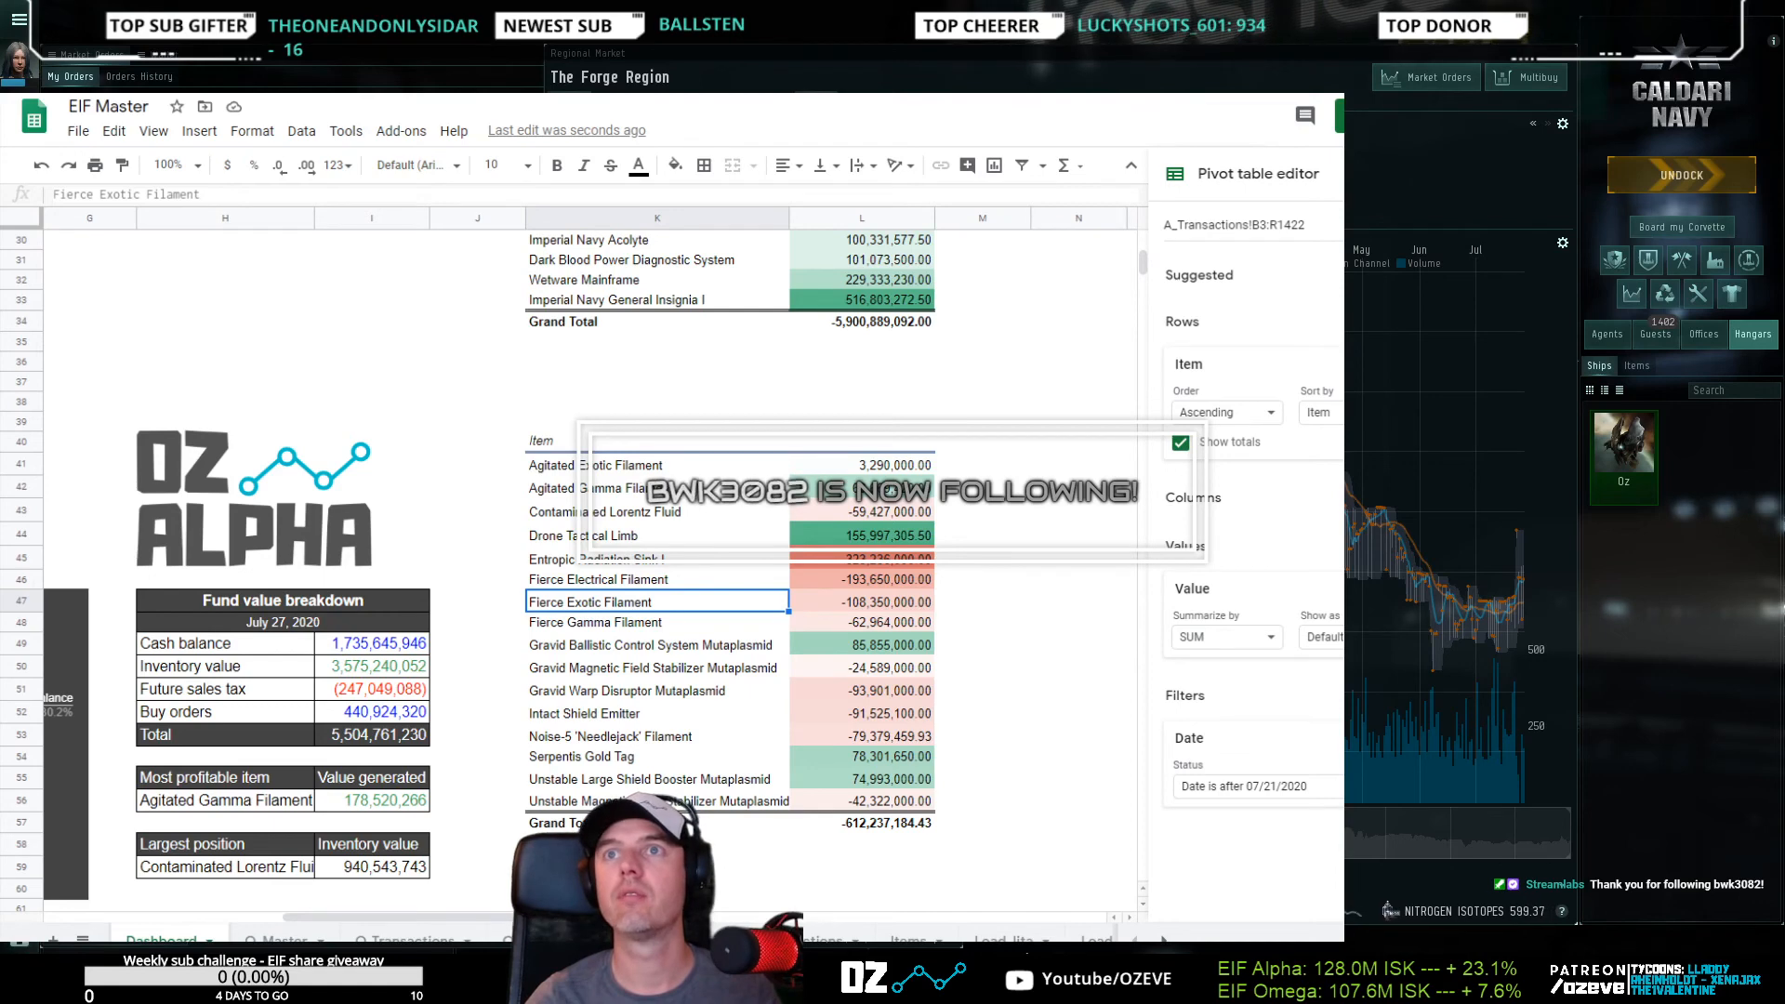
Widen the spreadsheet window, sort the ALPHA pivot table's item rows by the SUM of their values, and close the pivot settings
left_click_drag(1345, 279, 1674, 278)
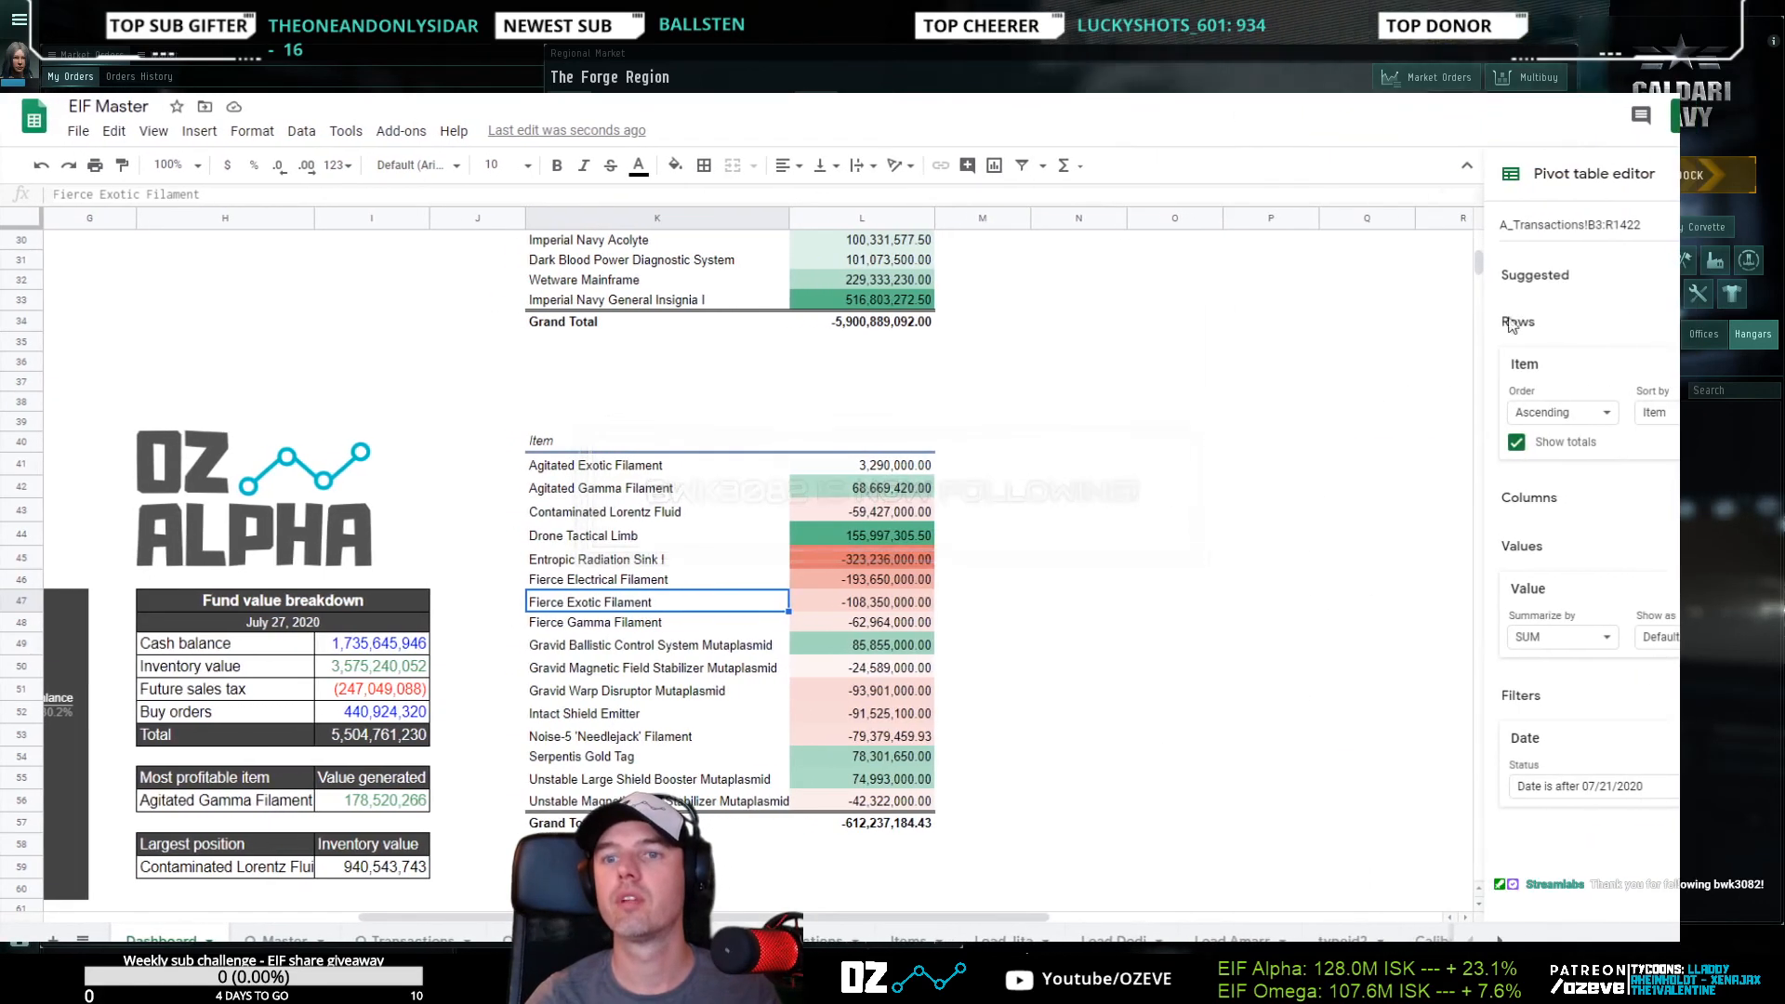
left_click(1160, 448)
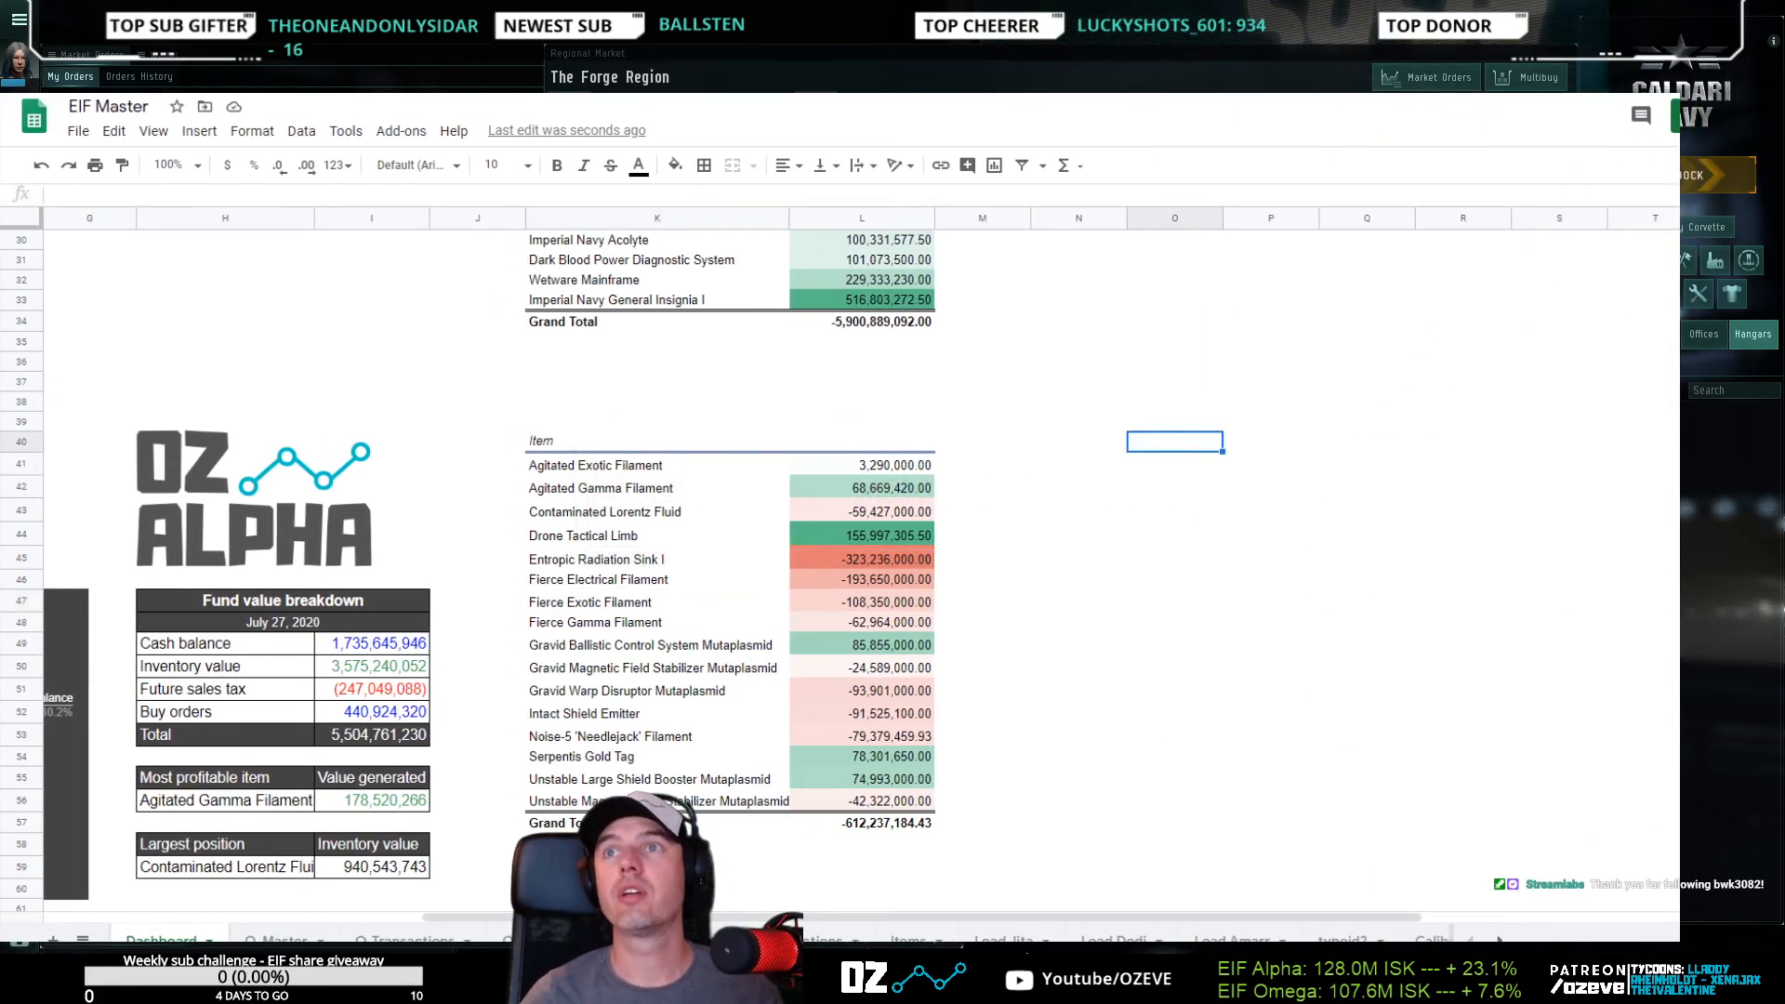
left_click(745, 583)
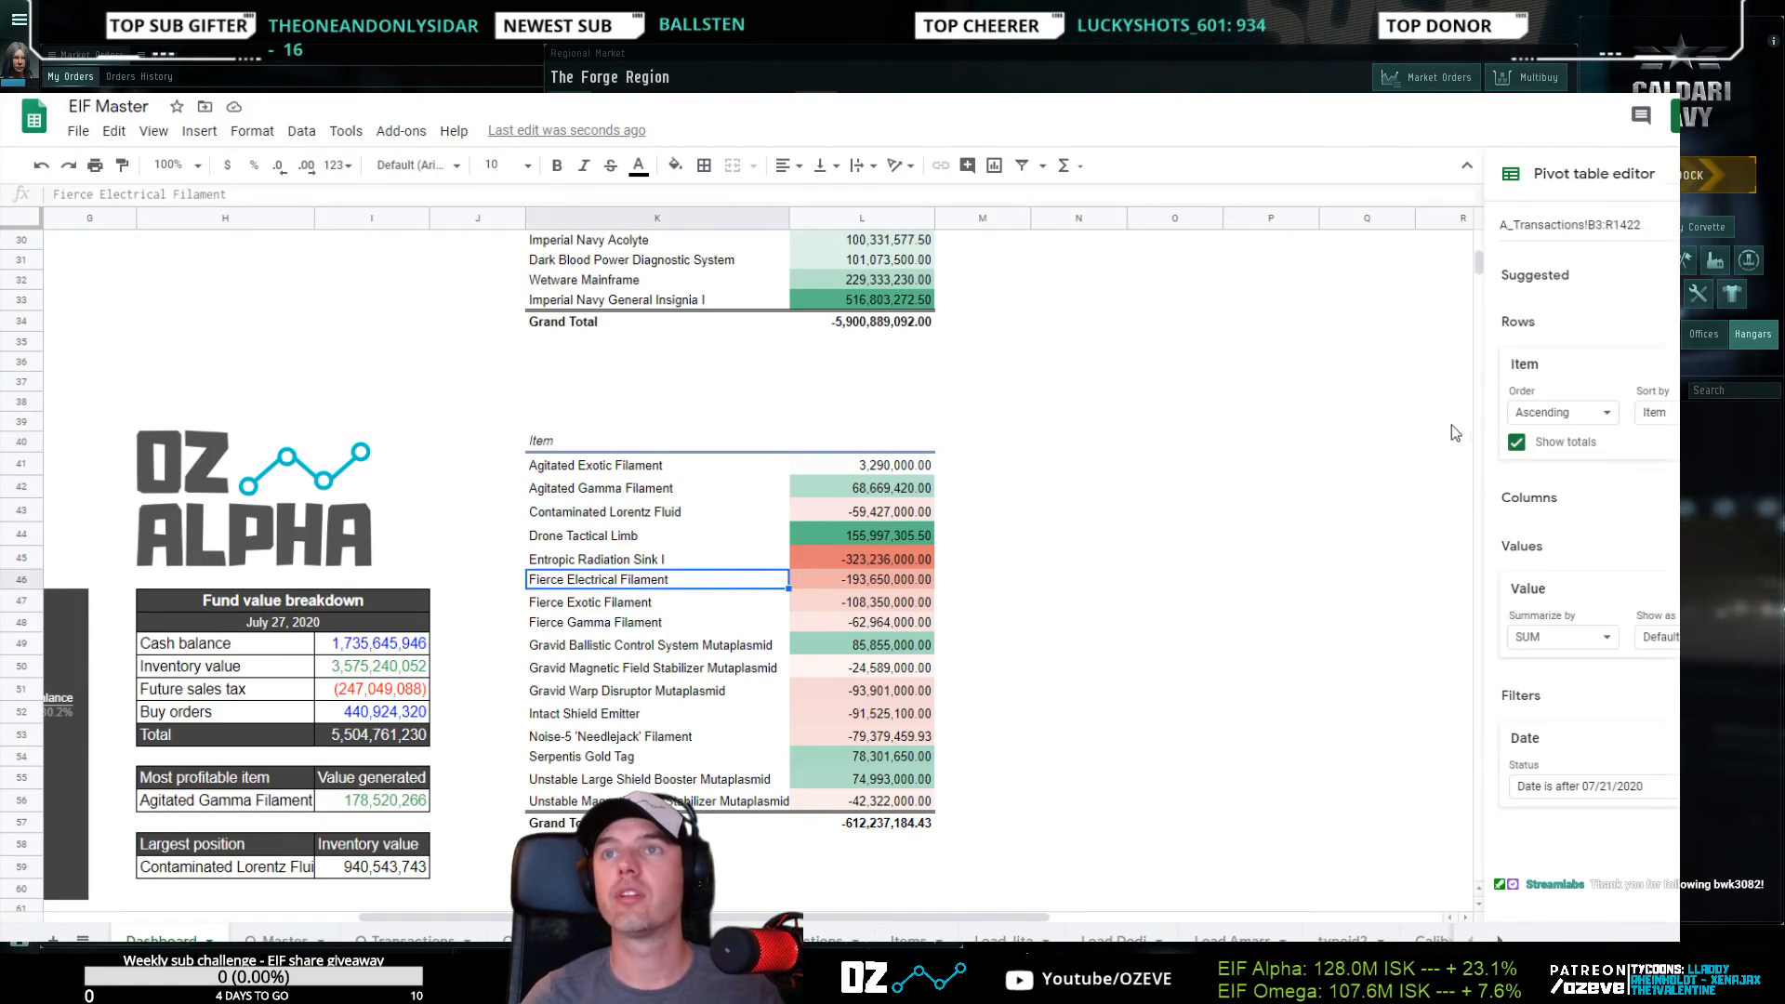
left_click(1656, 415)
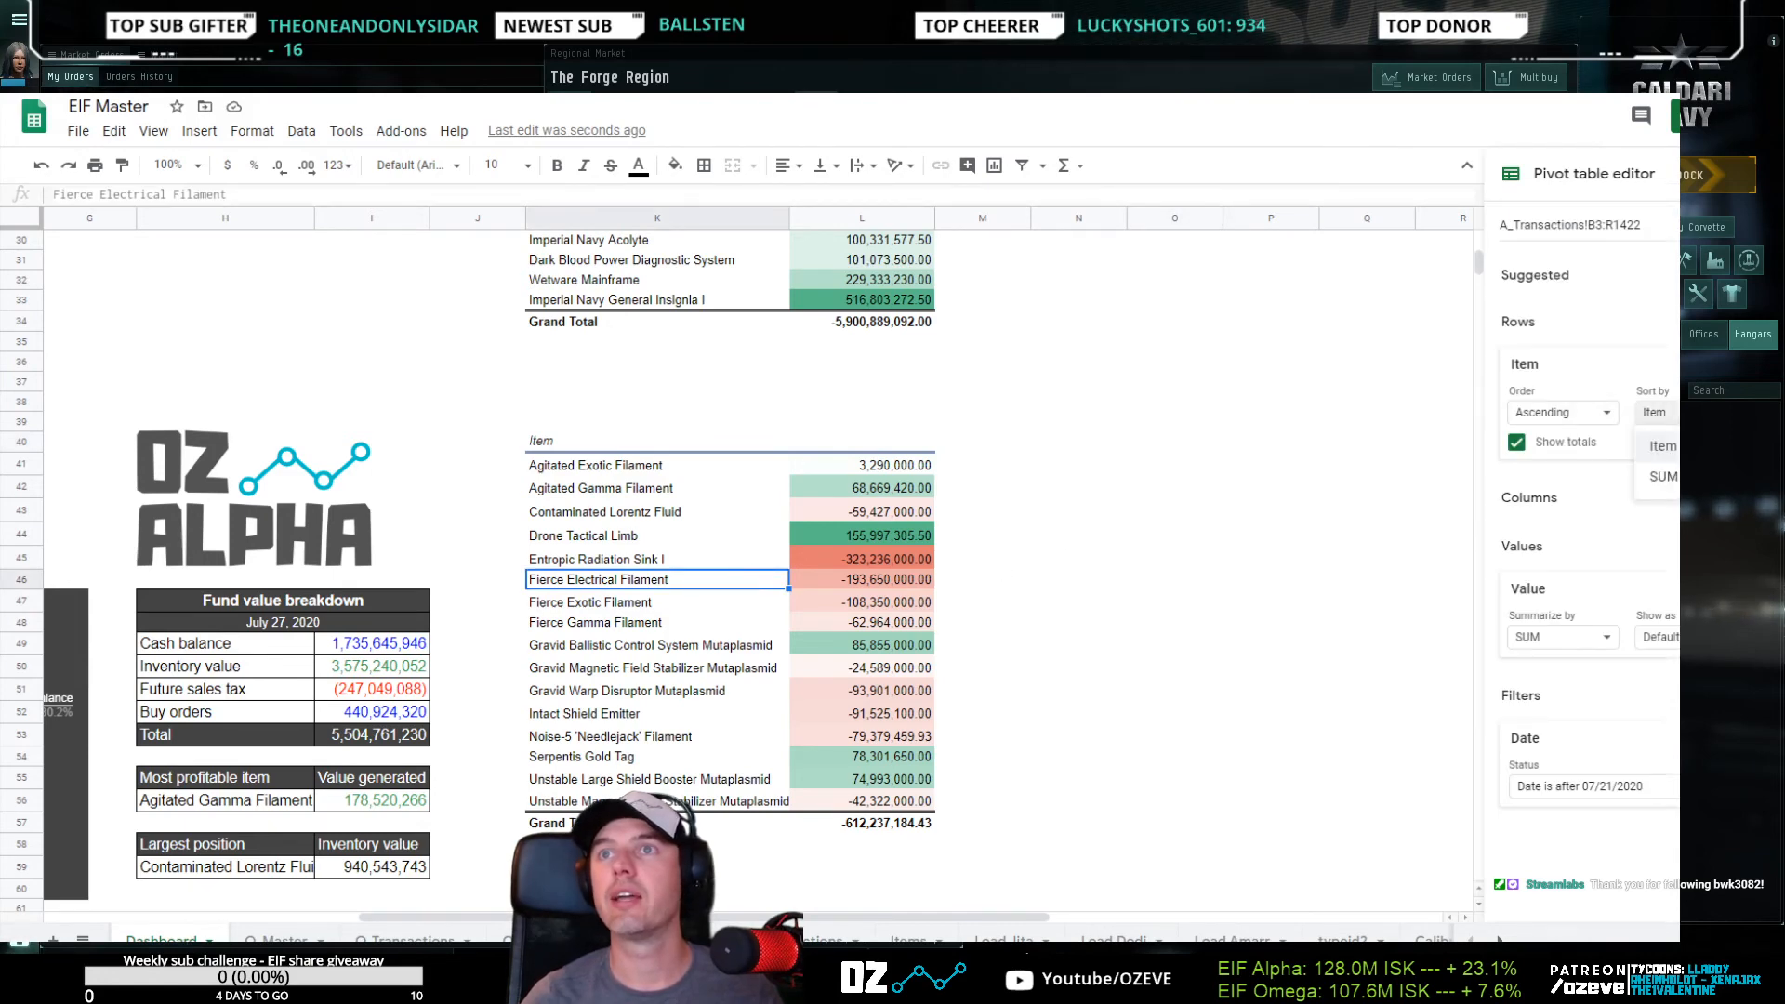
left_click(1655, 479)
left_click(1079, 601)
left_click(642, 602)
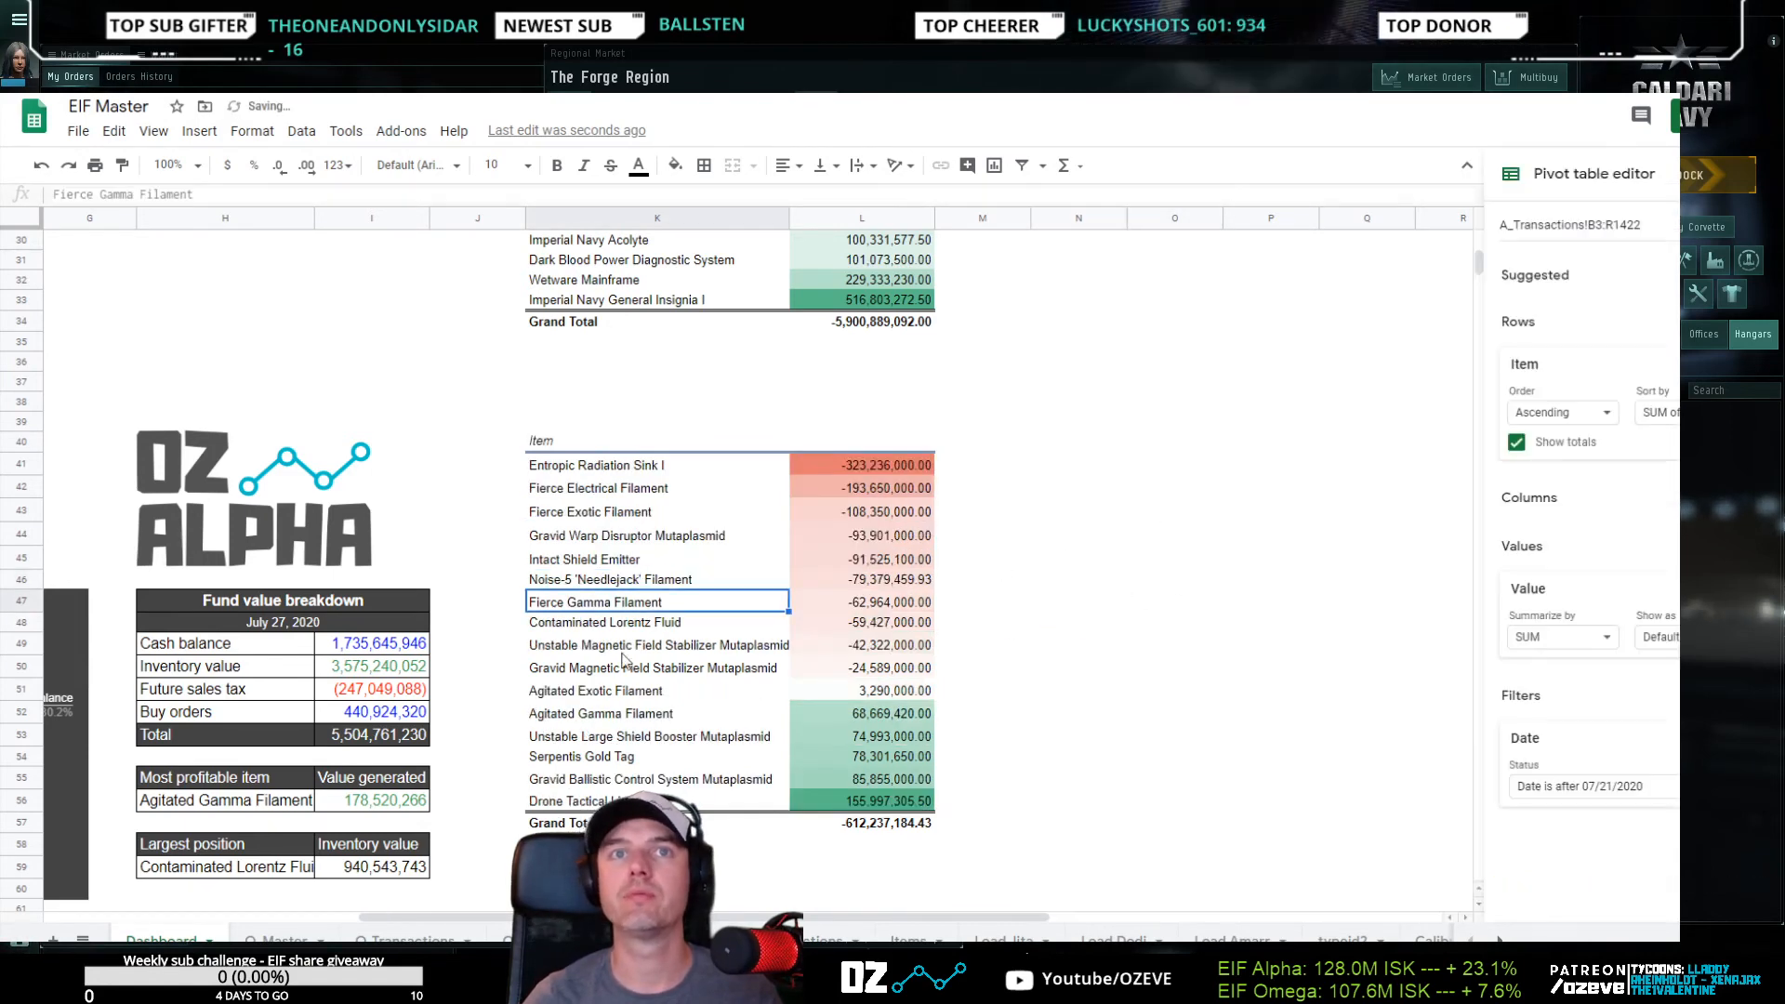
scroll(620, 686, "down", 2)
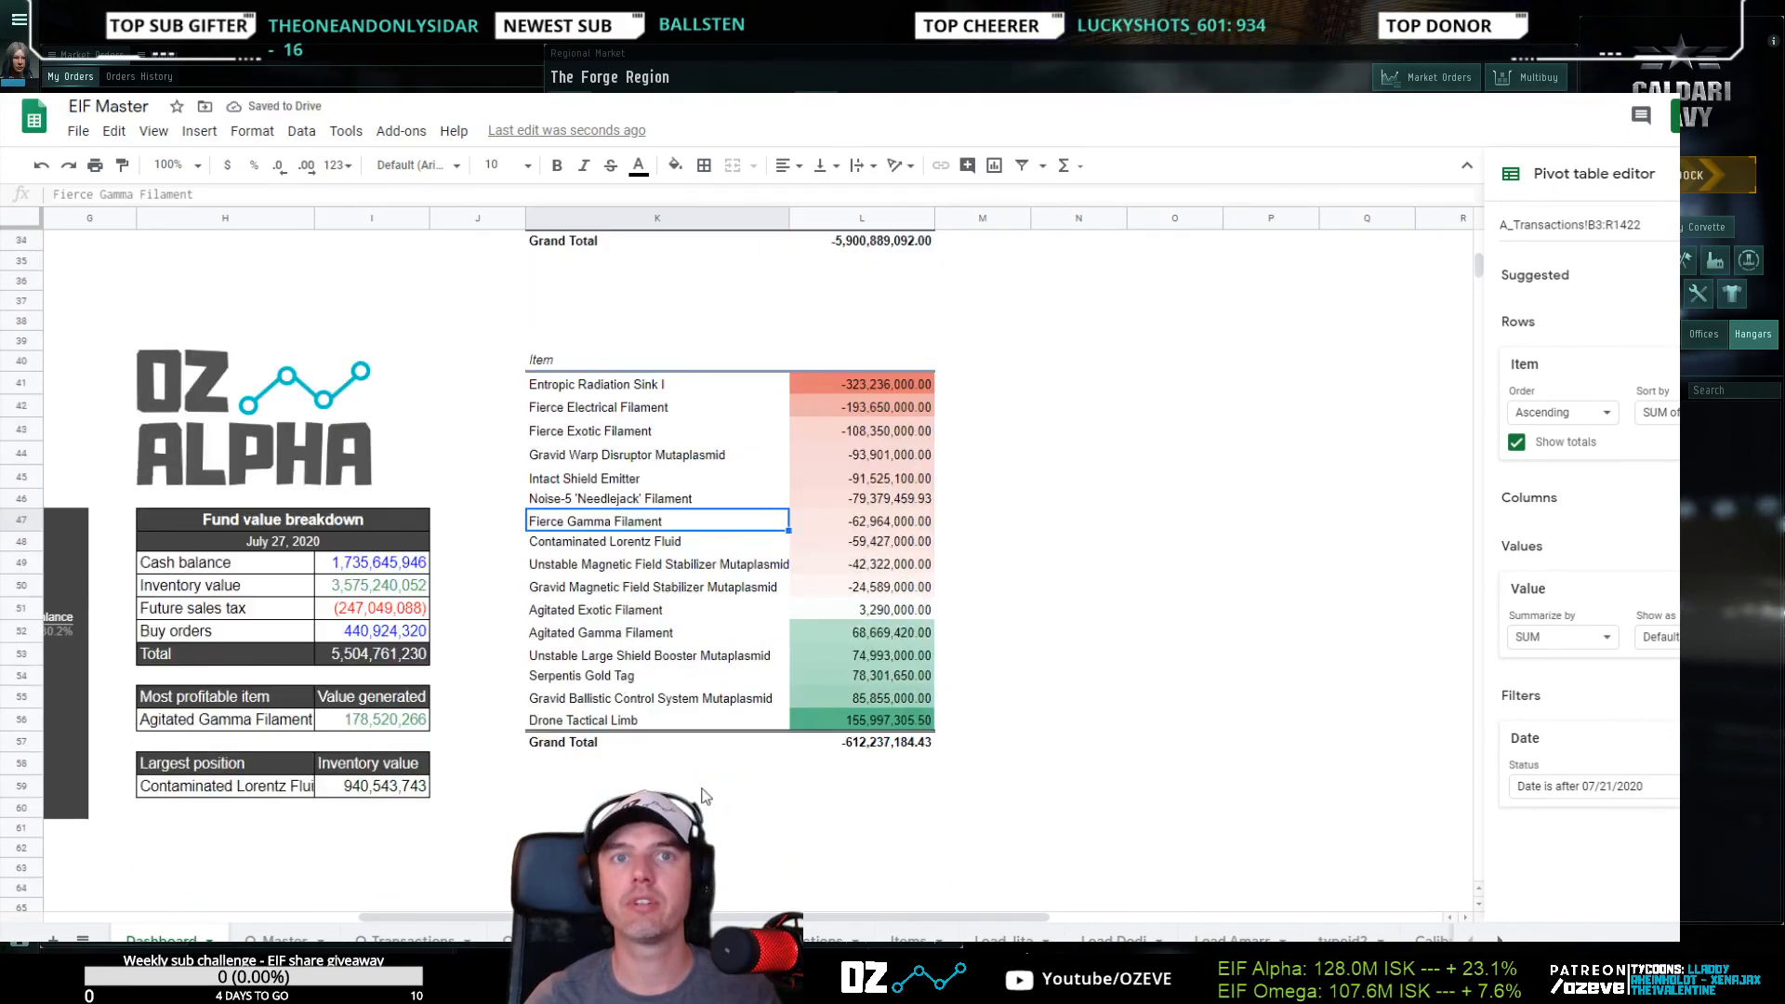
left_click_drag(901, 917, 715, 917)
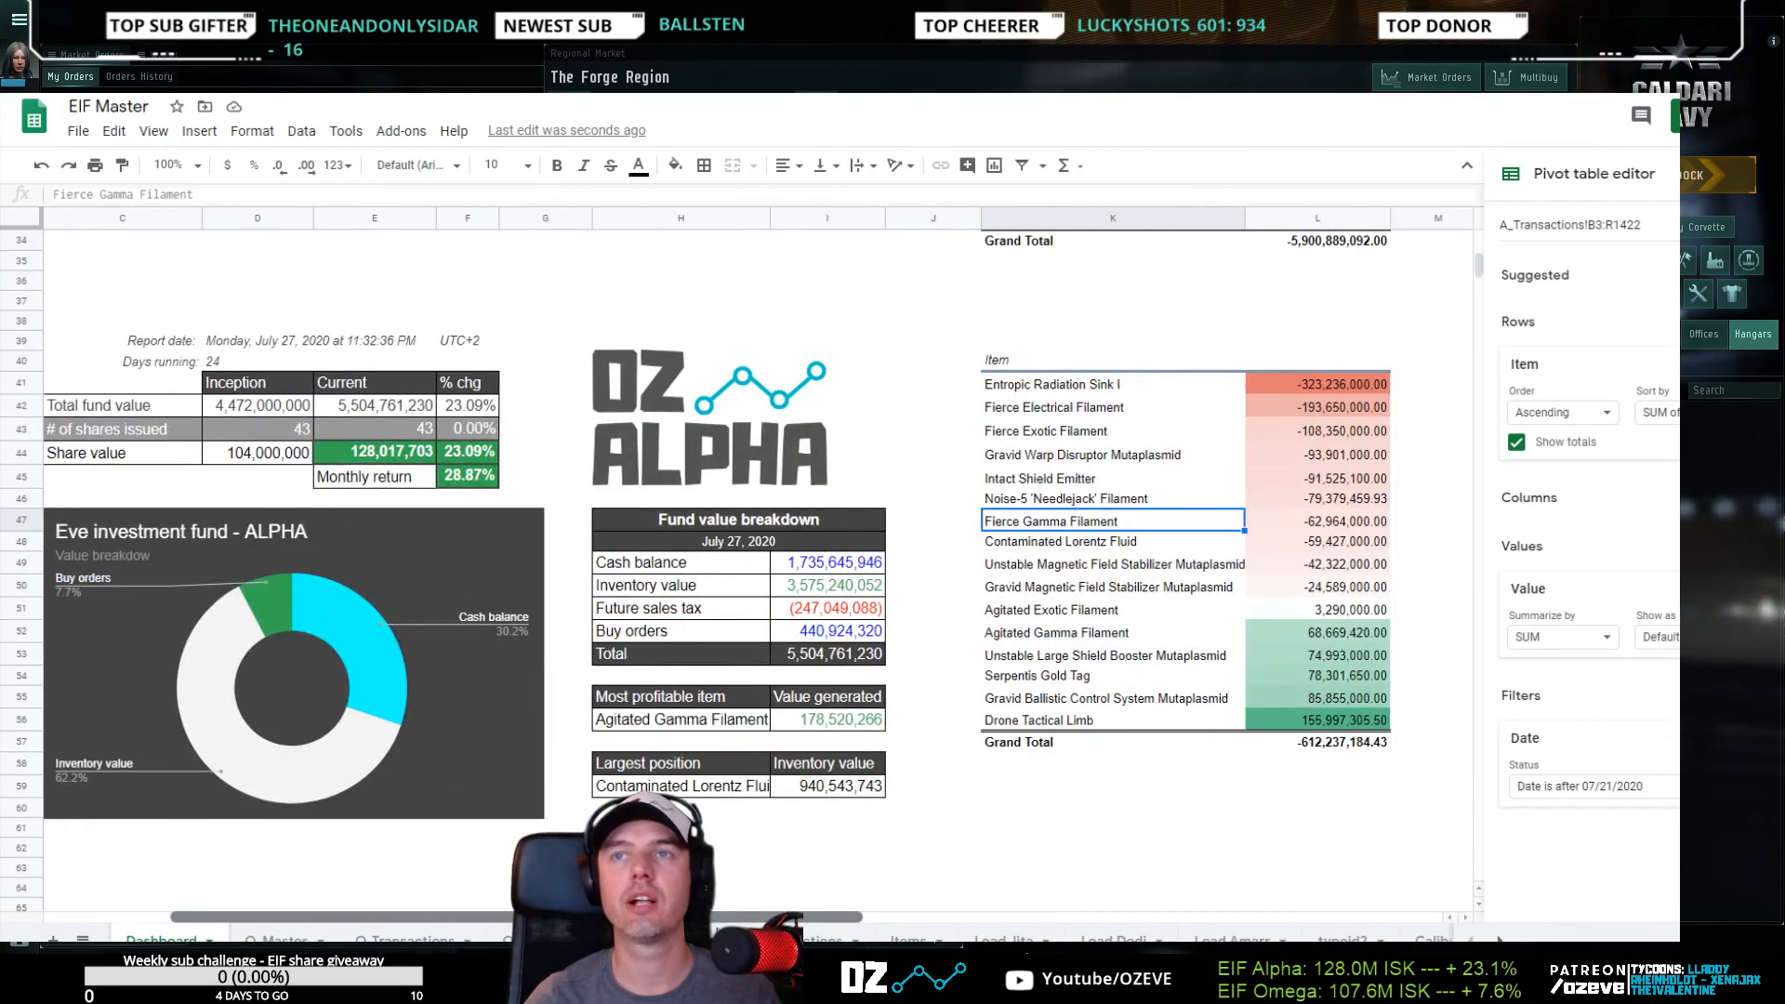
left_click(1752, 174)
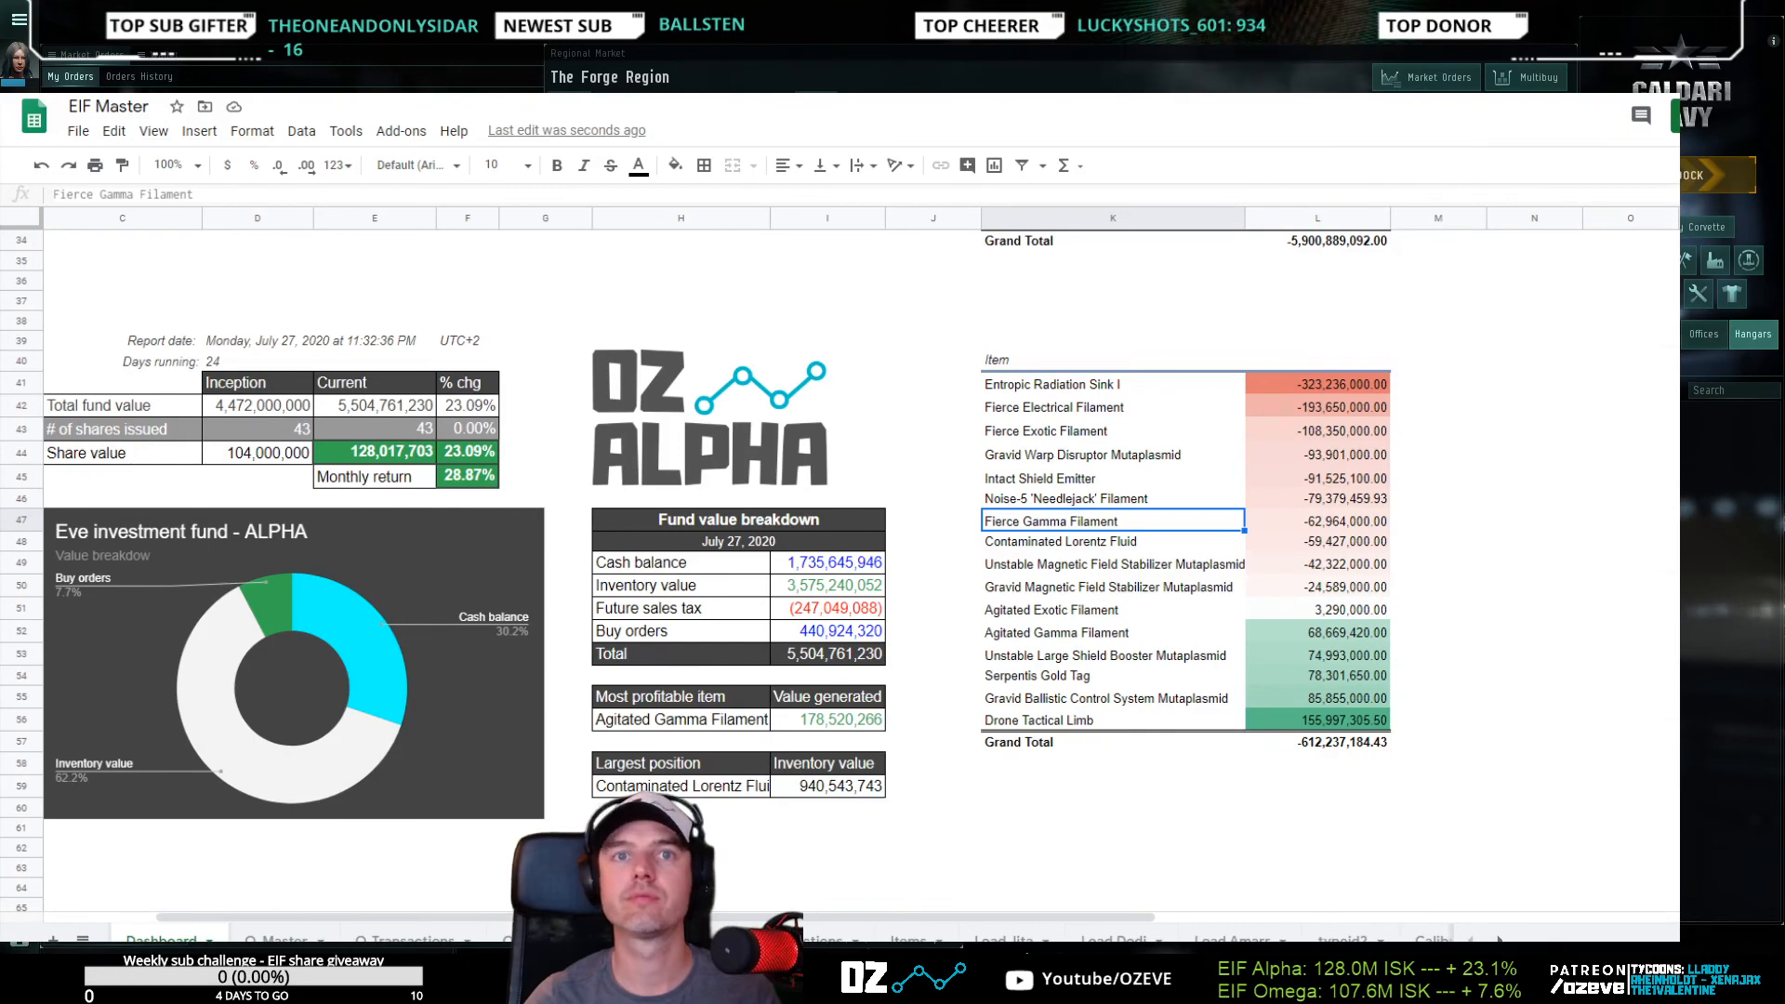
Copy the "Items traded in the past 7 days" header from the OMEGA table to the row directly above the ALPHA pivot table
scroll(863, 731, "left", 1)
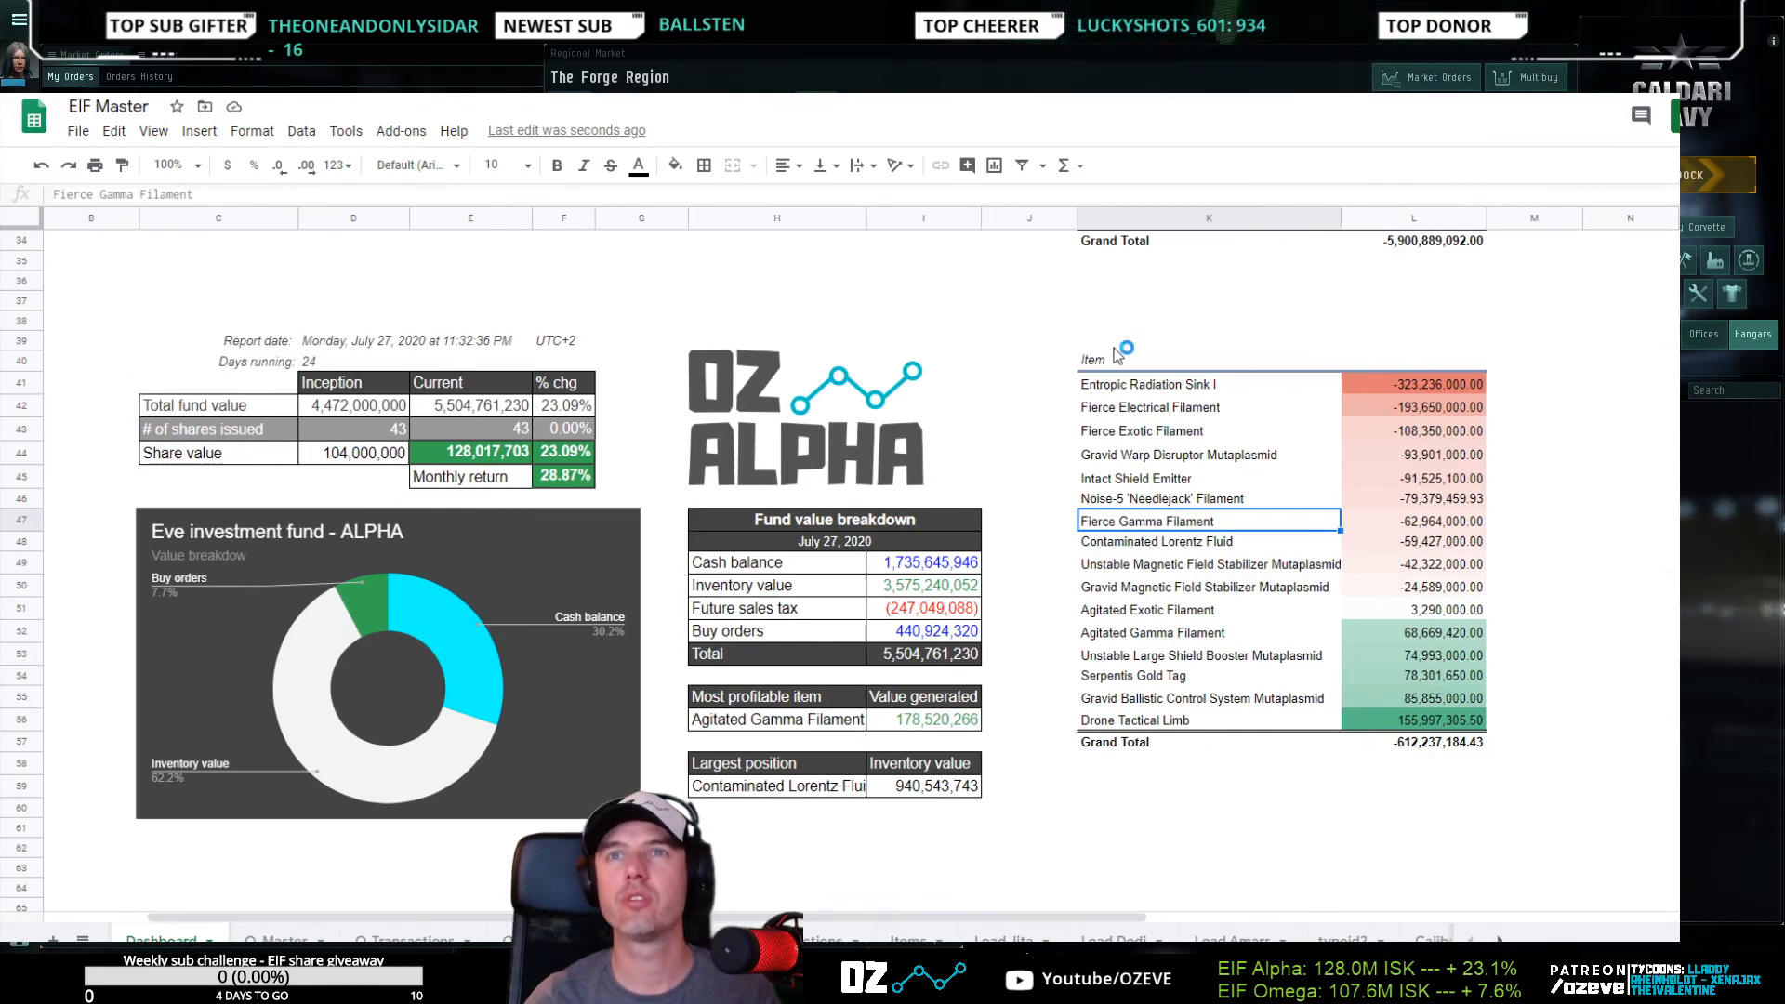
scroll(1119, 356, "up", 10)
left_click(1147, 290)
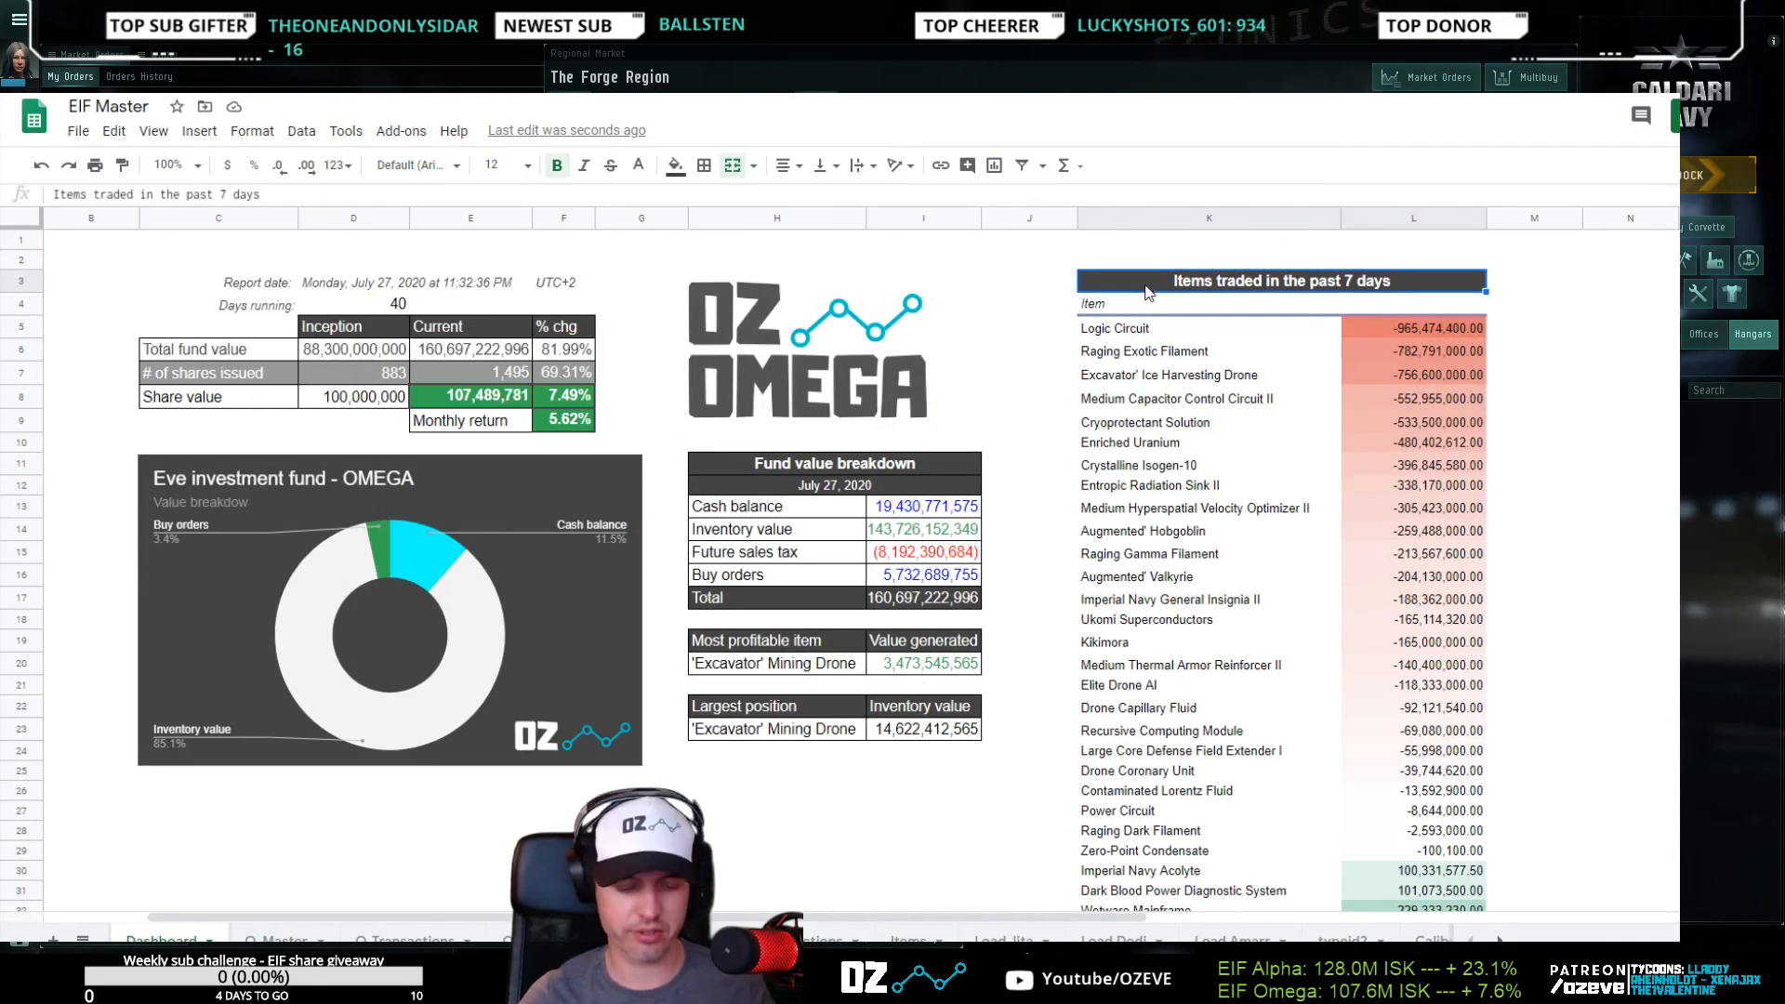
scroll(1200, 300, "down", 6)
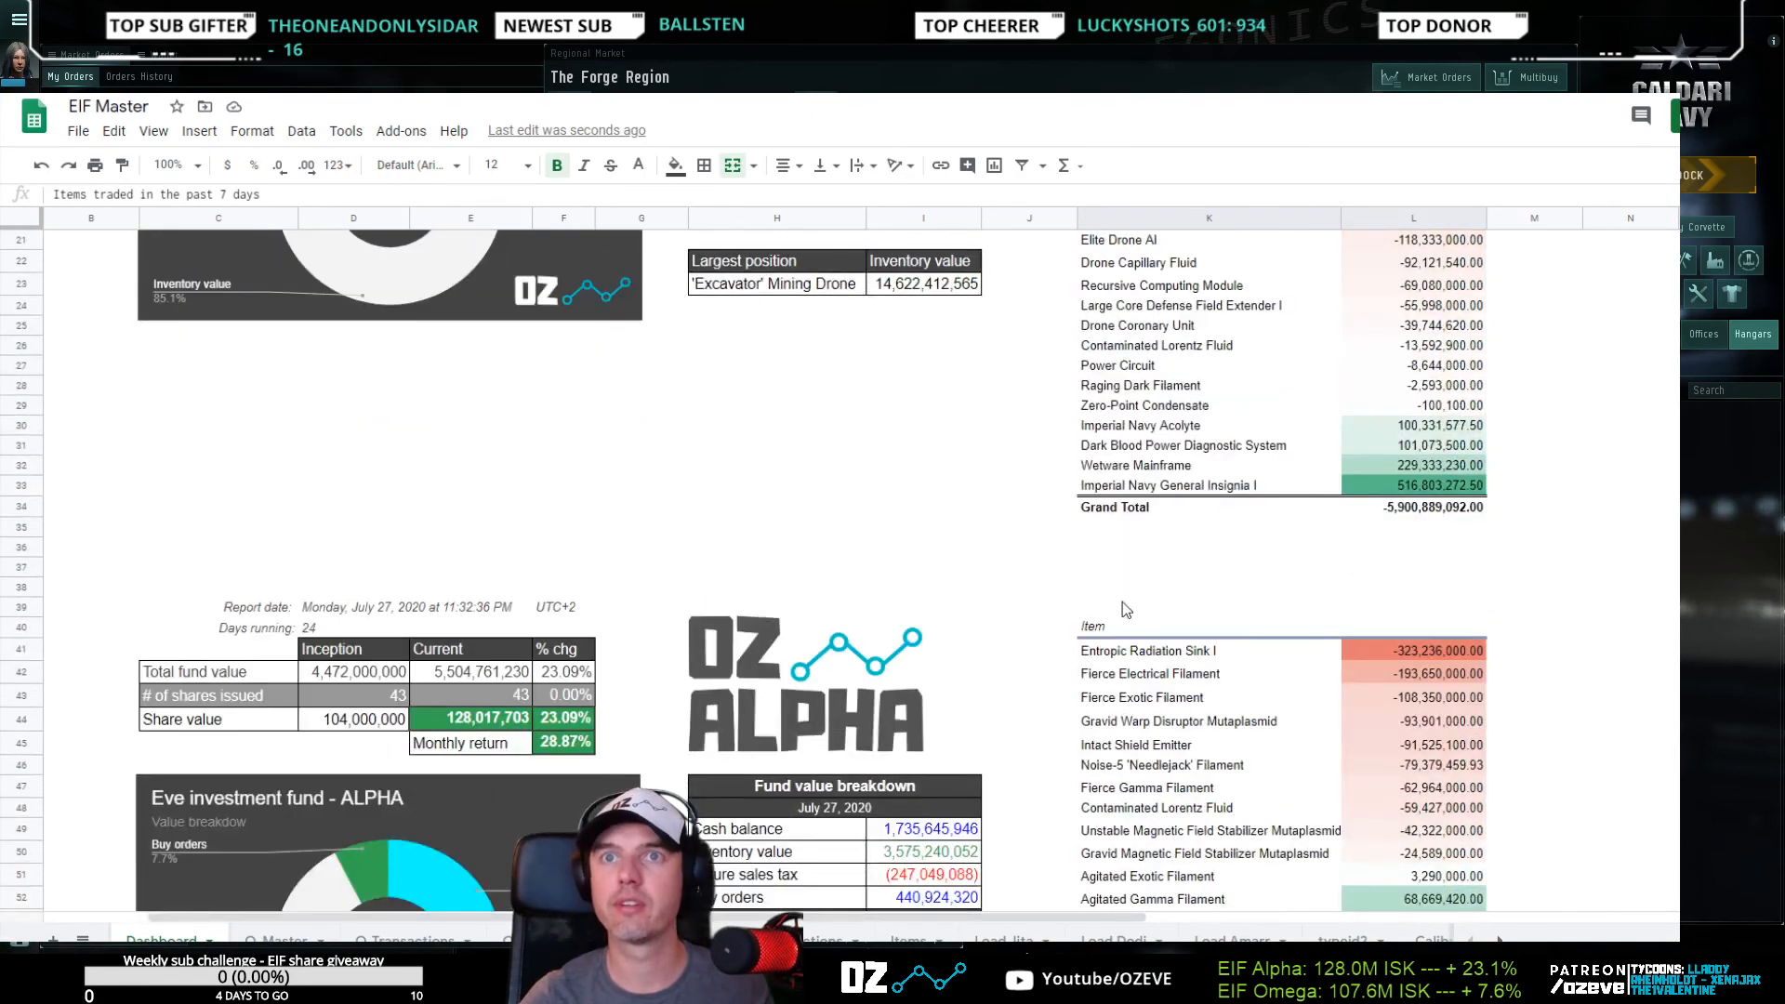
left_click(1157, 609)
key("ctrl+v")
left_click(1495, 724)
scroll(1134, 760, "down", 5)
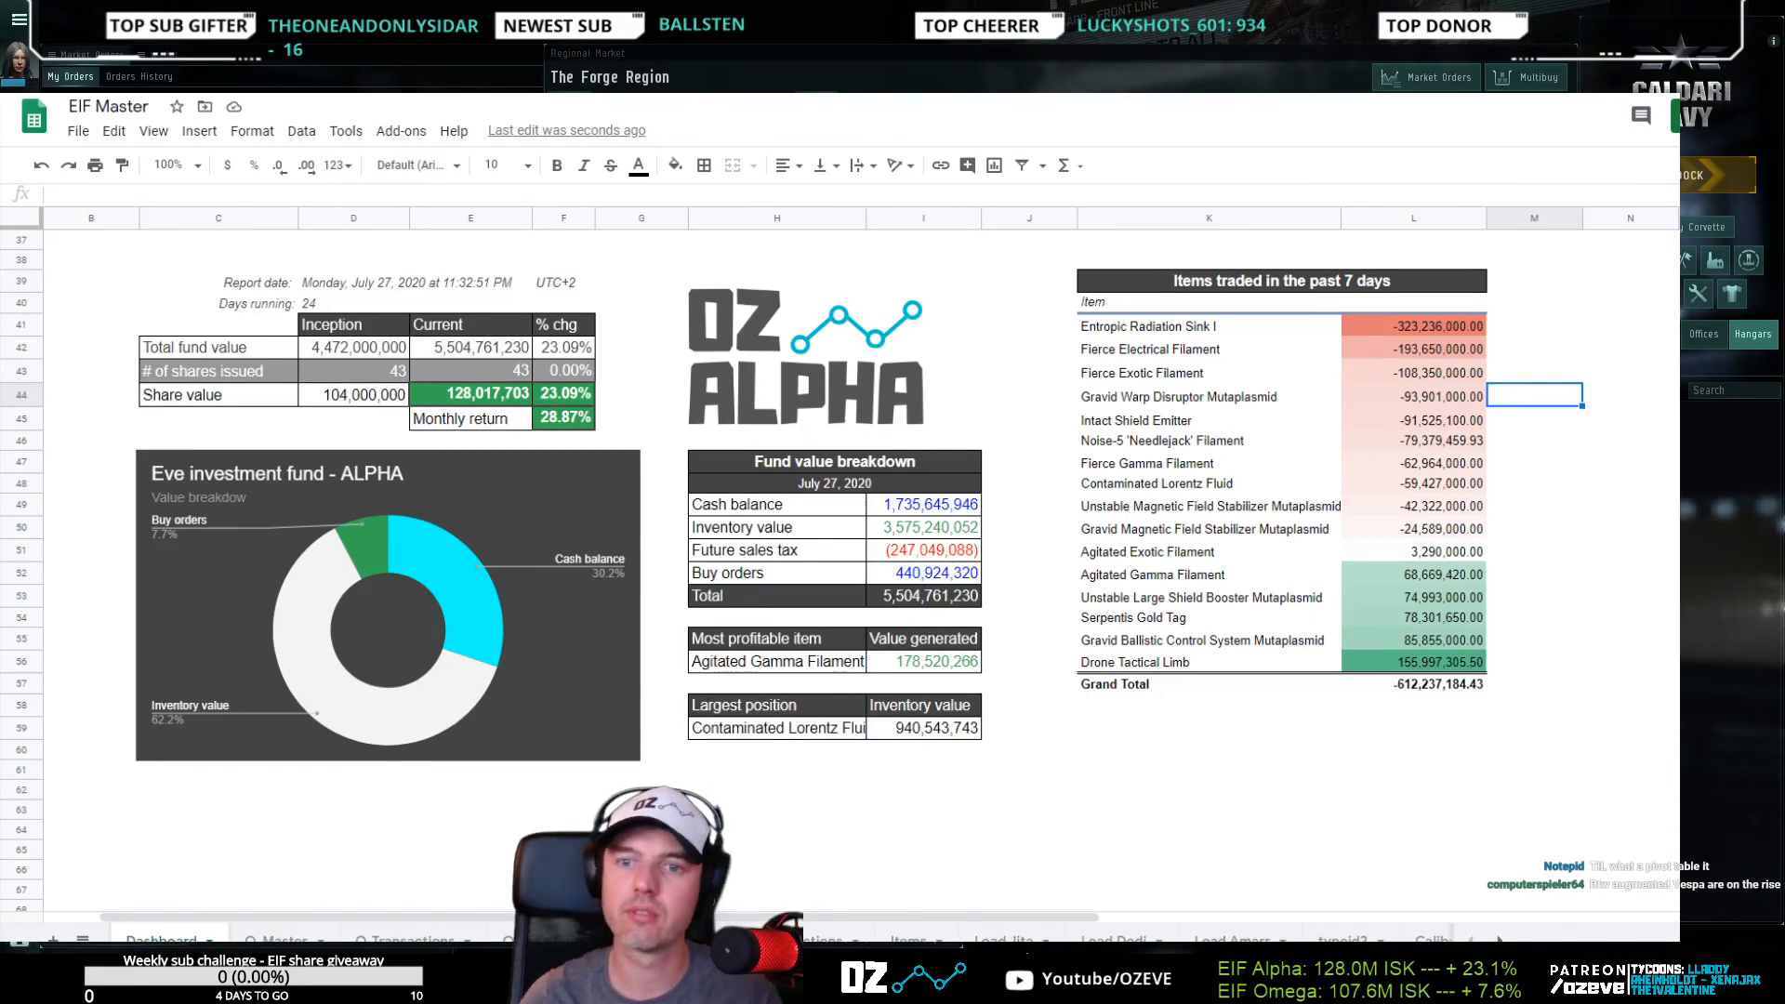
left_click(468, 810)
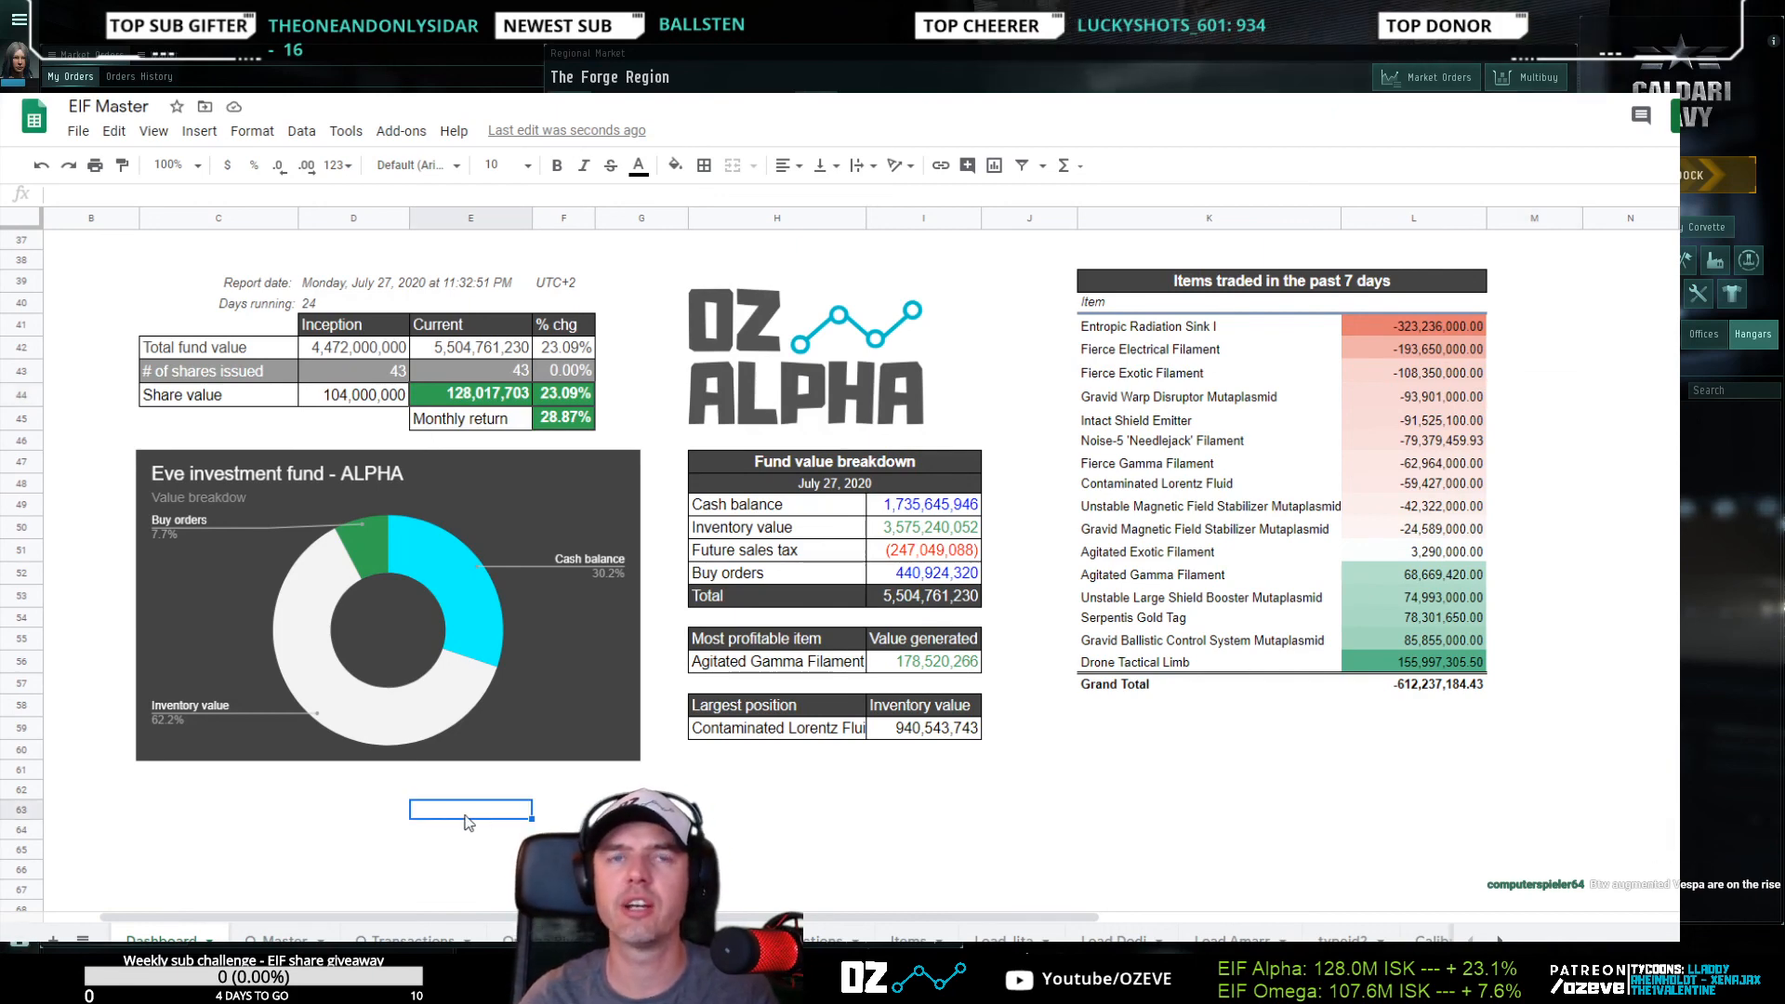